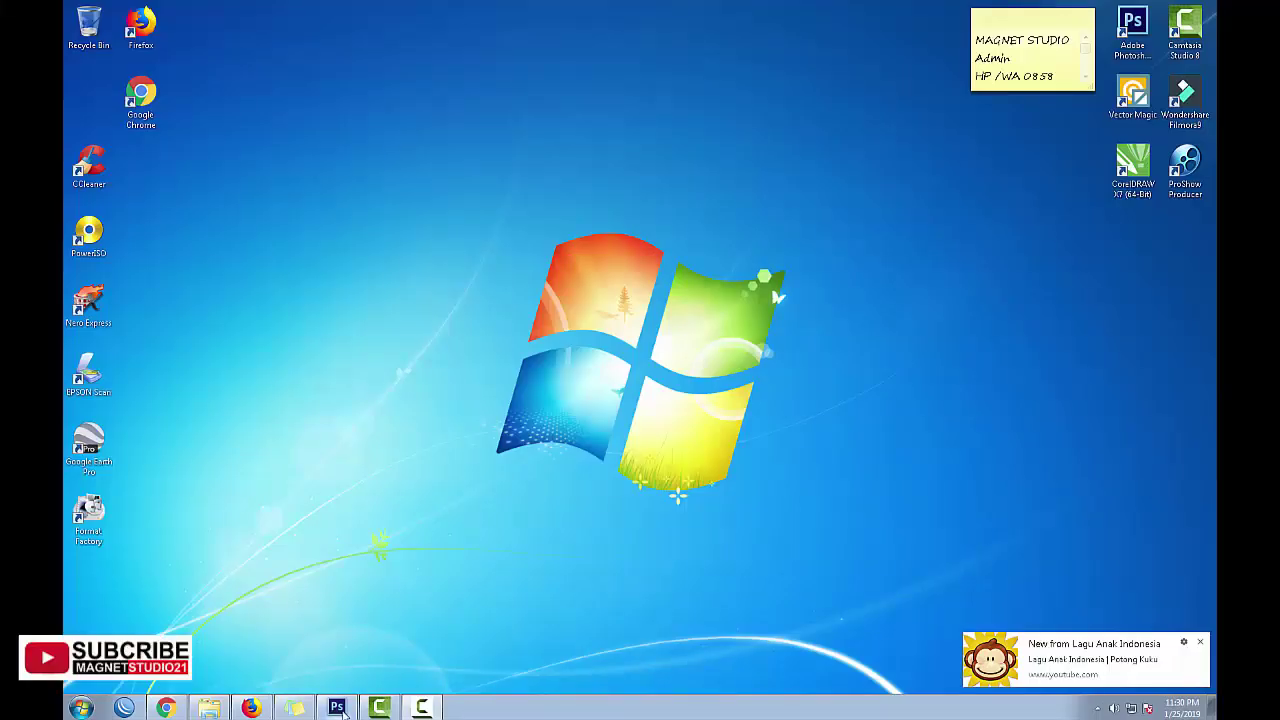
# Step: Create a new white 90×40 cm document at 75 pixels/cm
pyautogui.click(338, 708)
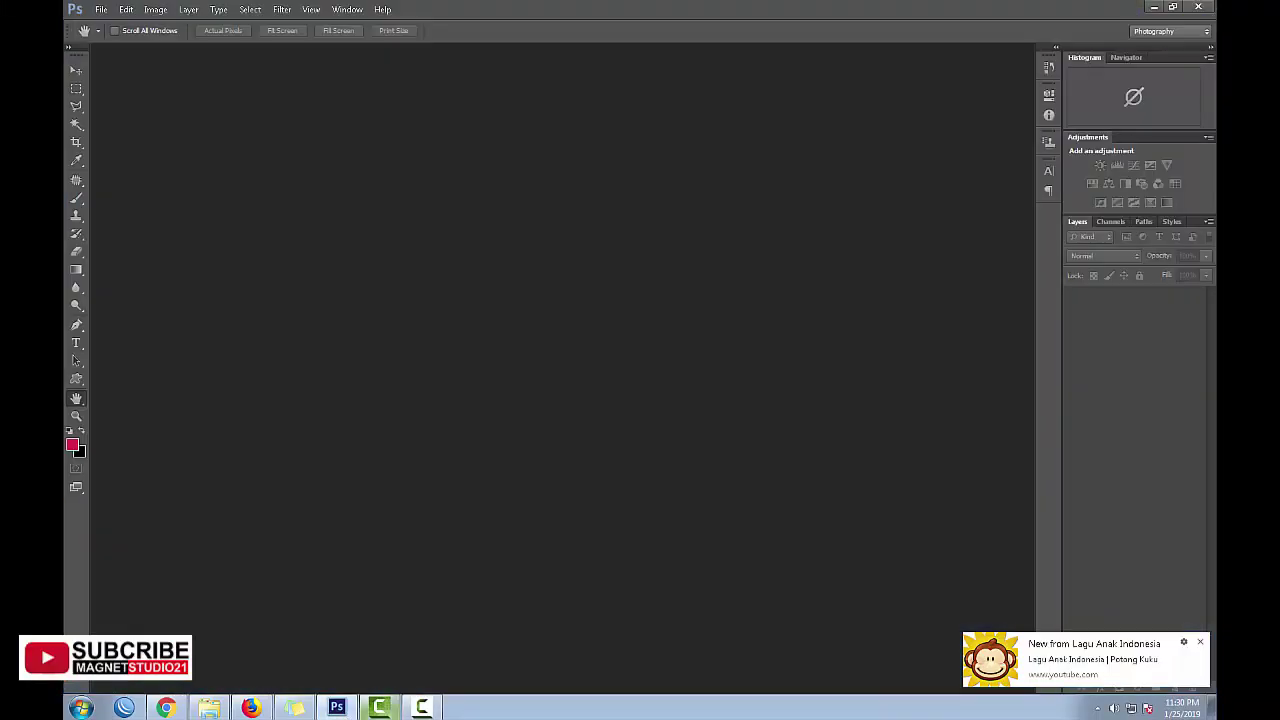
pyautogui.click(104, 10)
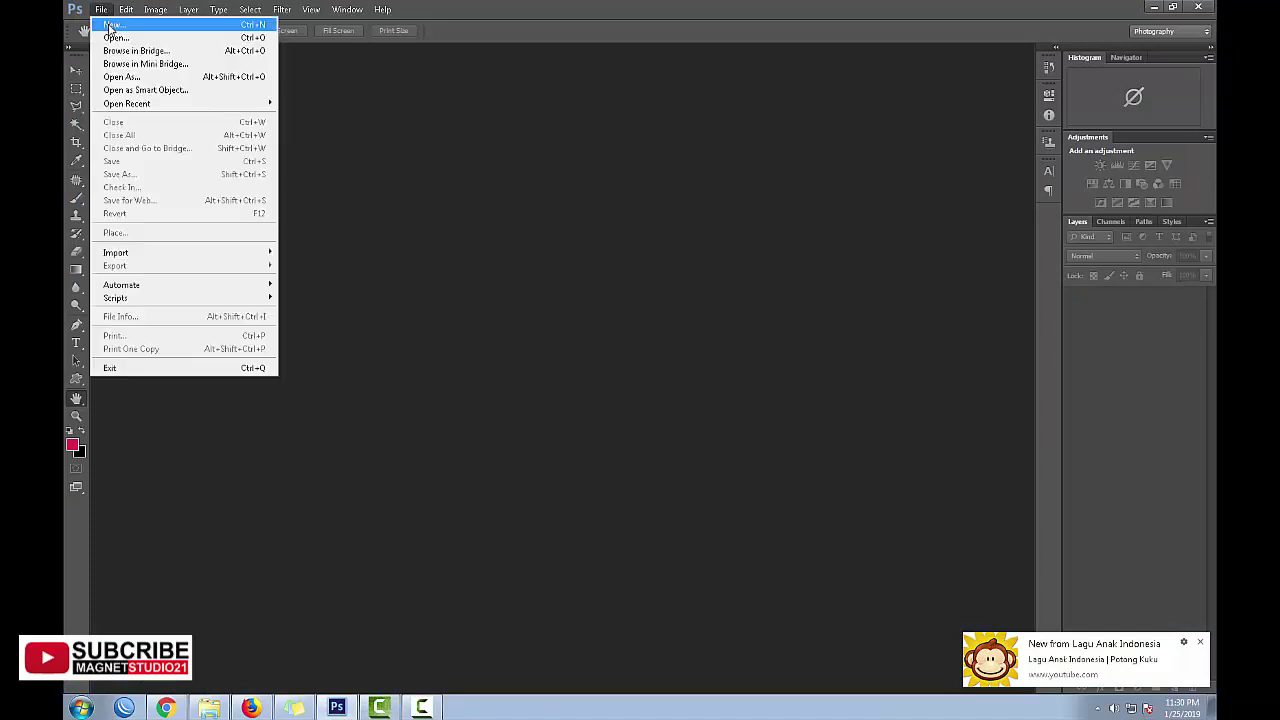
pyautogui.click(115, 25)
pyautogui.doubleClick(592, 244)
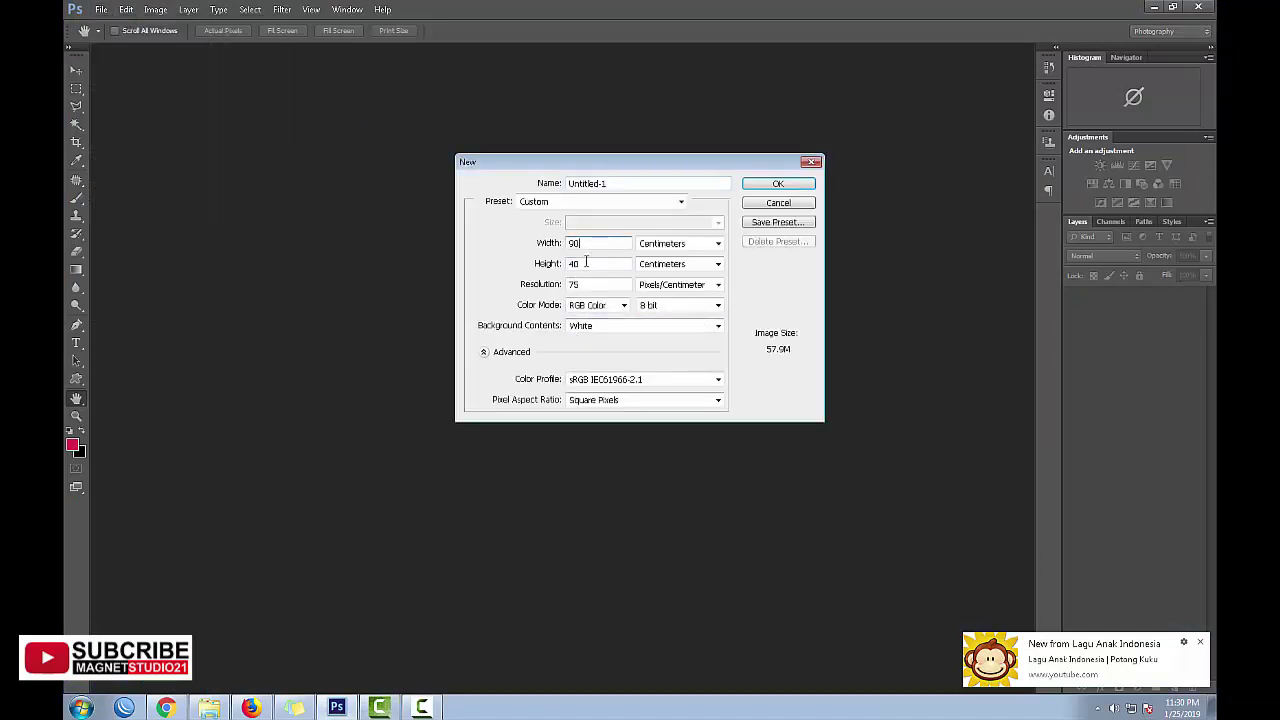
pyautogui.click(598, 284)
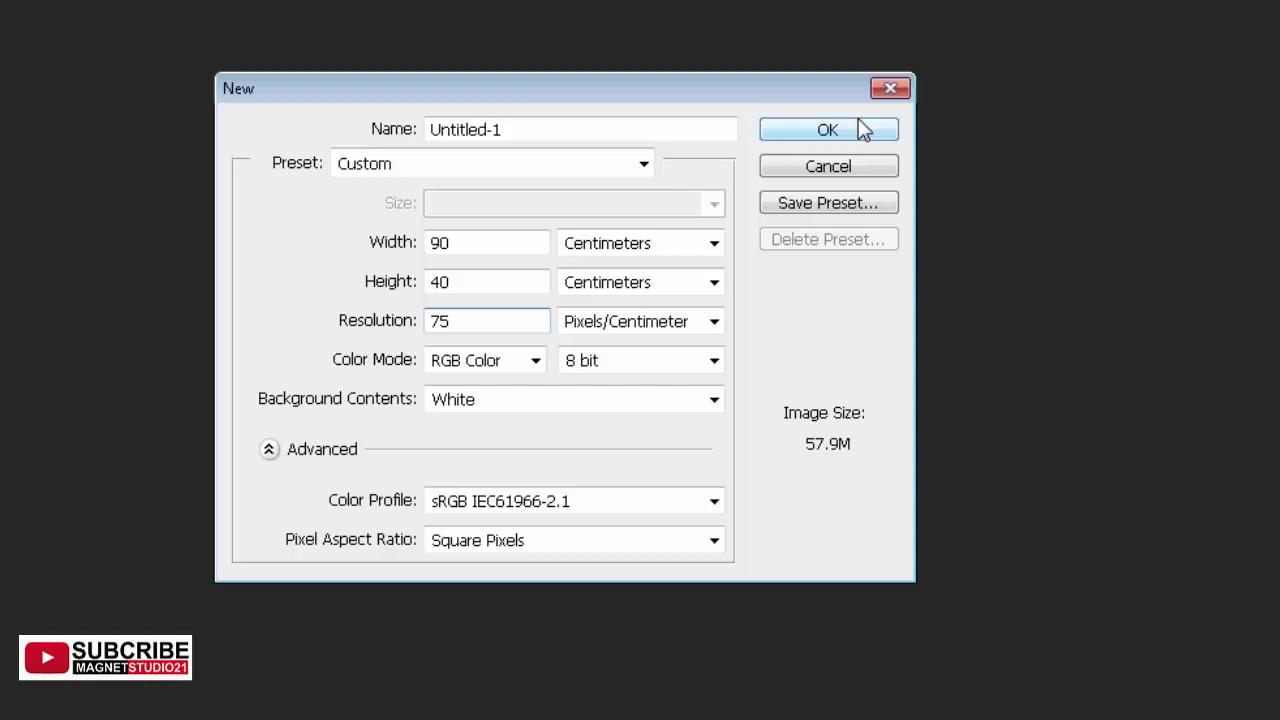
pyautogui.click(857, 130)
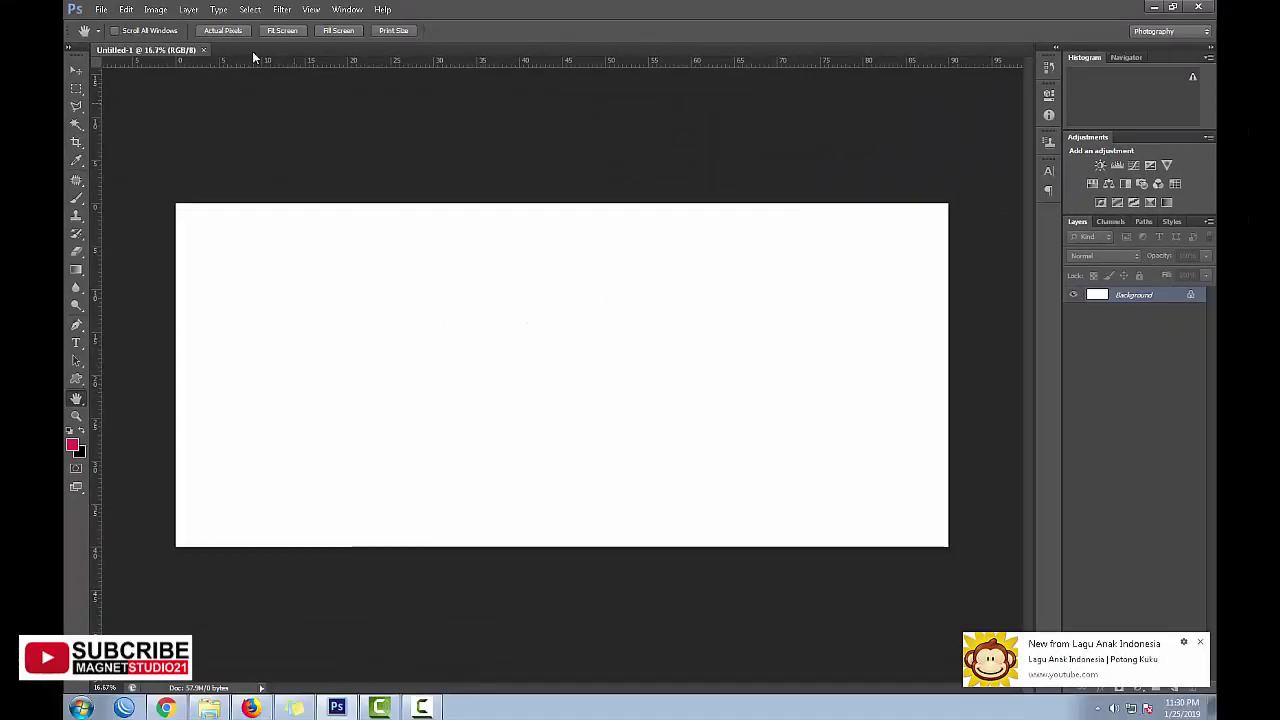
# Step: Rotate the canvas 90° clockwise to portrait and fit it in the window
pyautogui.click(156, 9)
pyautogui.moveTo(181, 135)
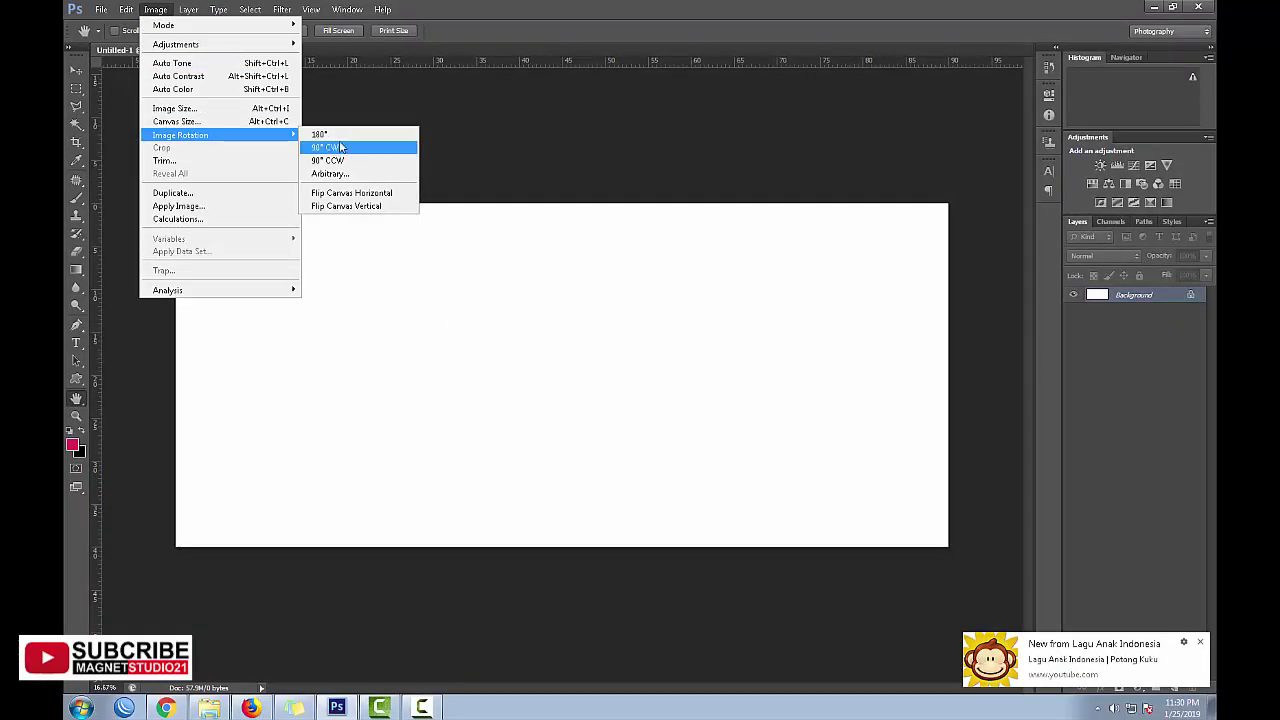
pyautogui.click(341, 148)
pyautogui.doubleClick(76, 400)
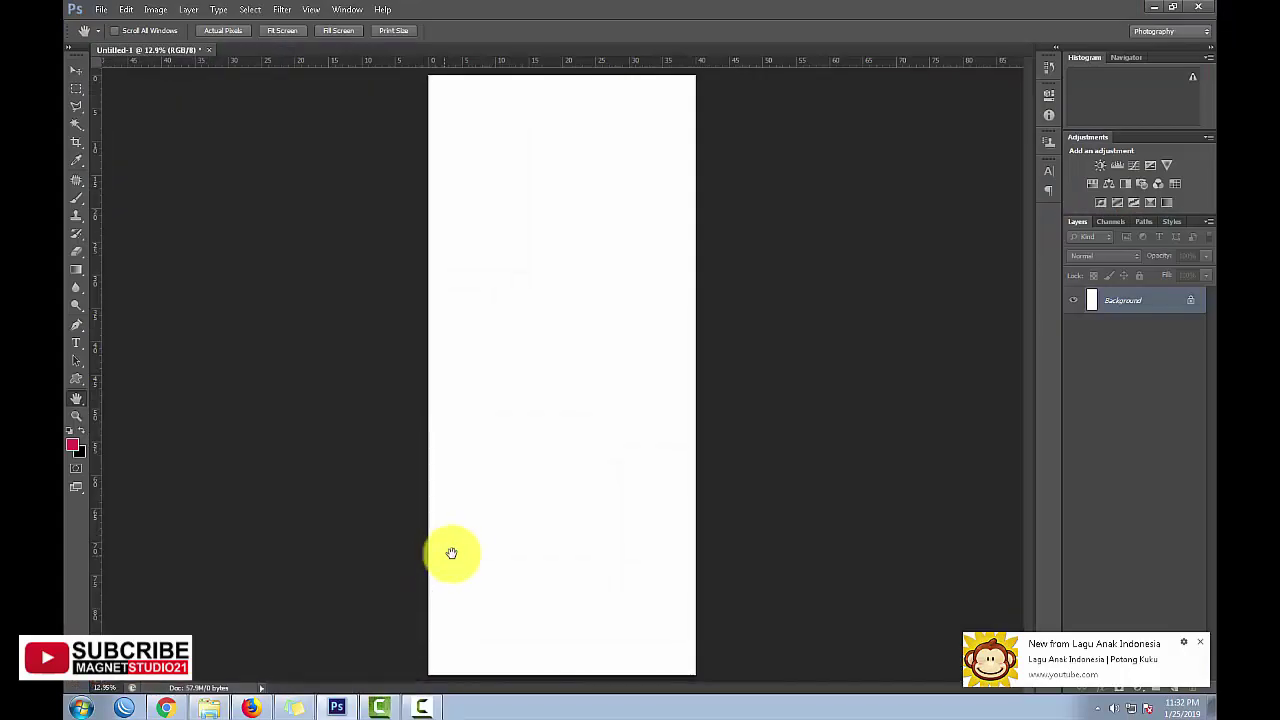
# Step: Place the coffee wallpaper photo along the banner bottom, scaled to the full canvas width
pyautogui.moveTo(338, 708); pyautogui.dragTo(513, 508)
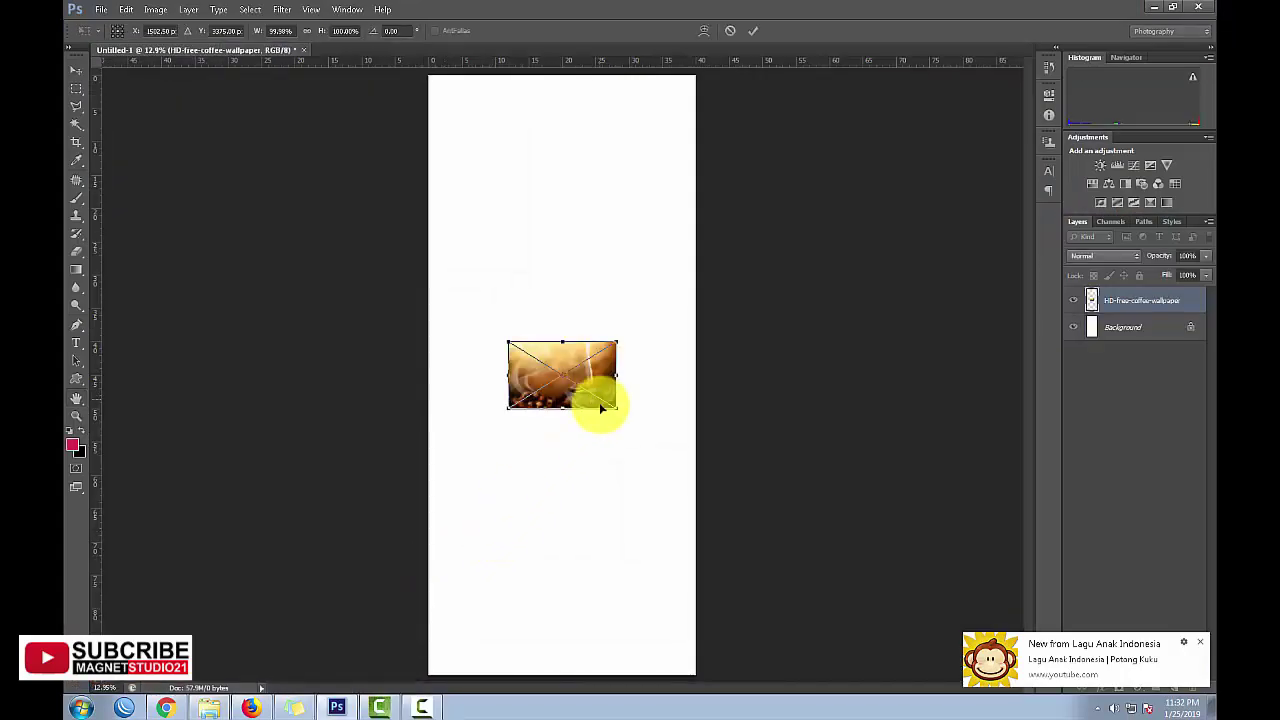
pyautogui.moveTo(617, 408); pyautogui.dragTo(702, 478)
pyautogui.moveTo(647, 423); pyautogui.dragTo(567, 628)
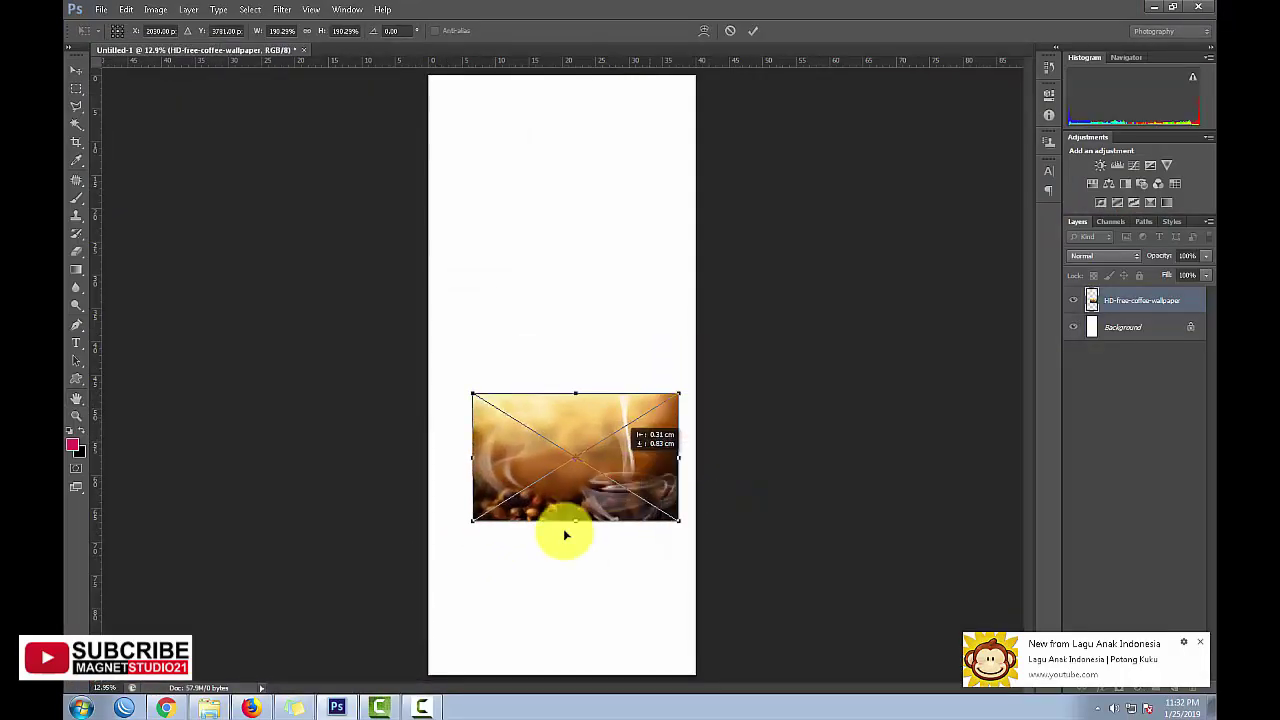
pyautogui.moveTo(634, 547); pyautogui.dragTo(677, 474)
pyautogui.press('Return')
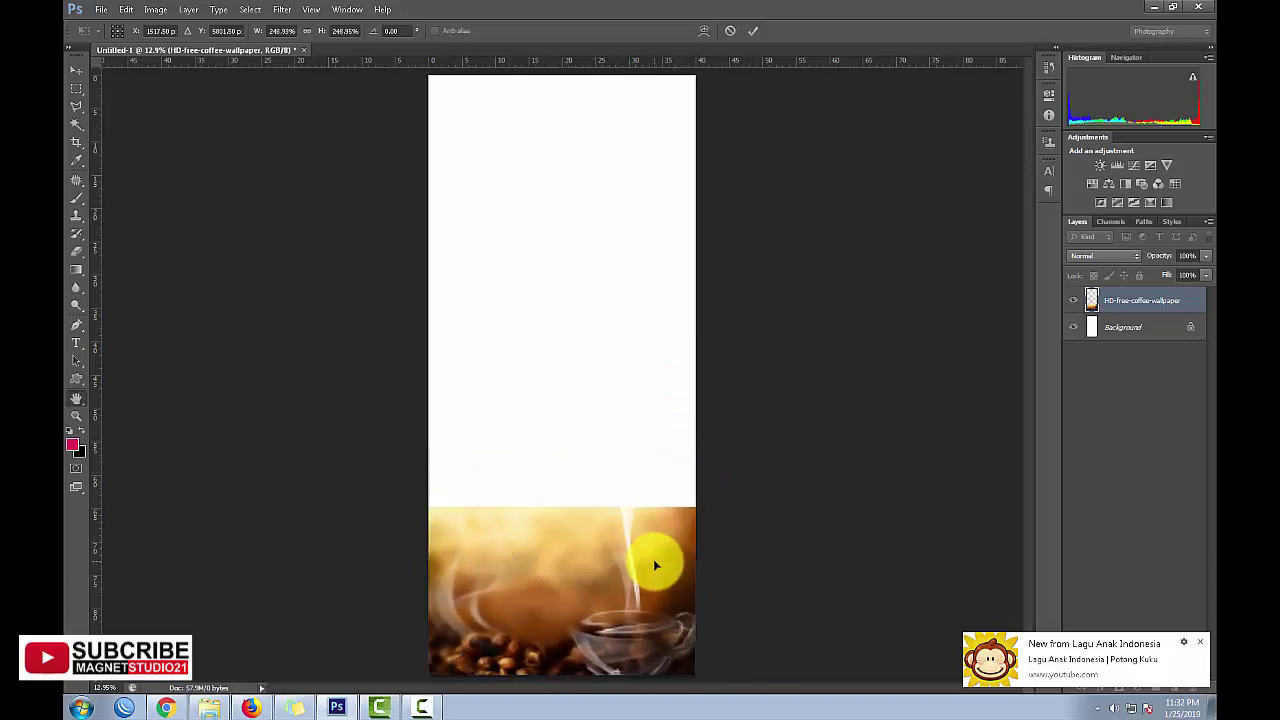
pyautogui.click(1170, 330)
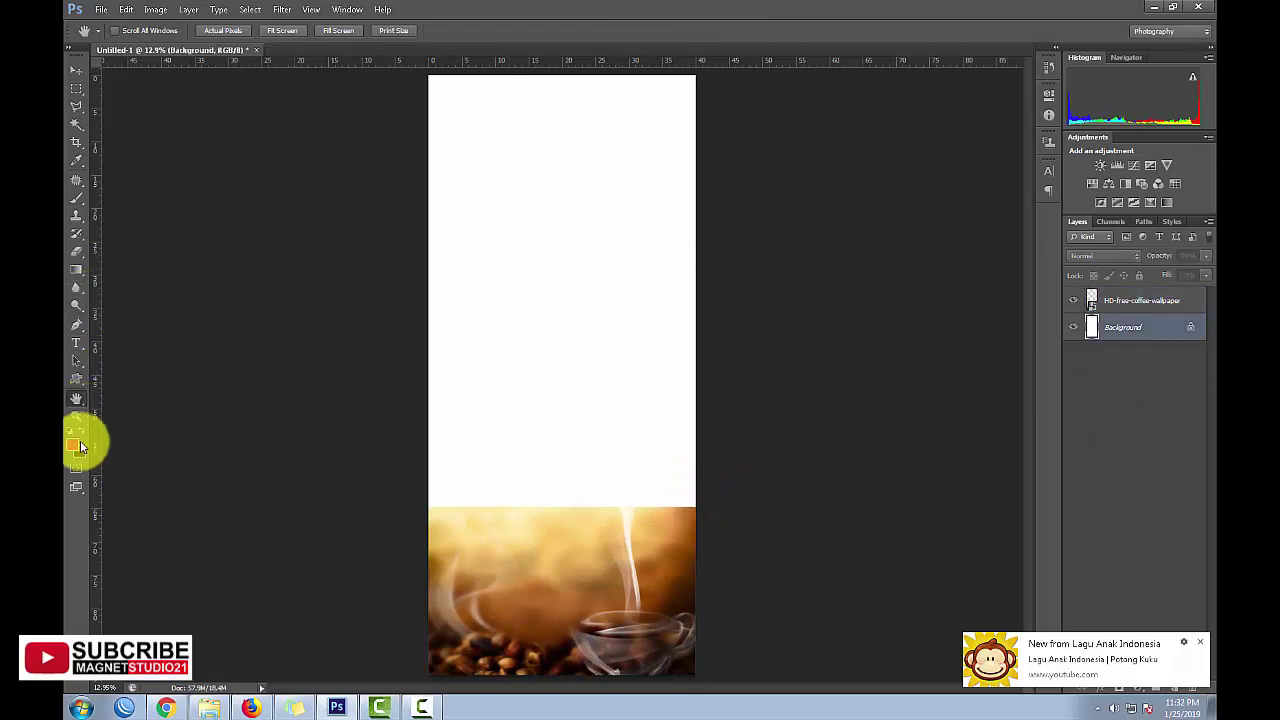
# Step: Fill the Background layer with an orange tone sampled from the coffee photo
pyautogui.click(72, 445)
pyautogui.click(662, 515)
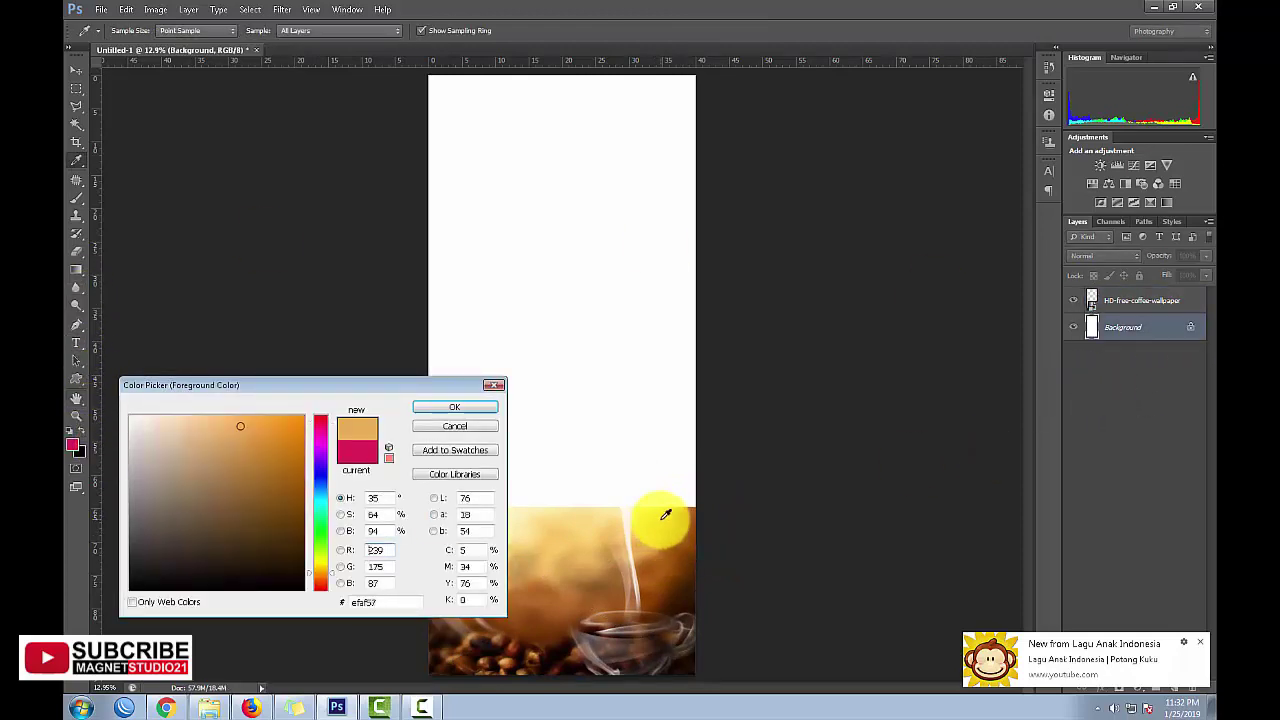
pyautogui.click(480, 408)
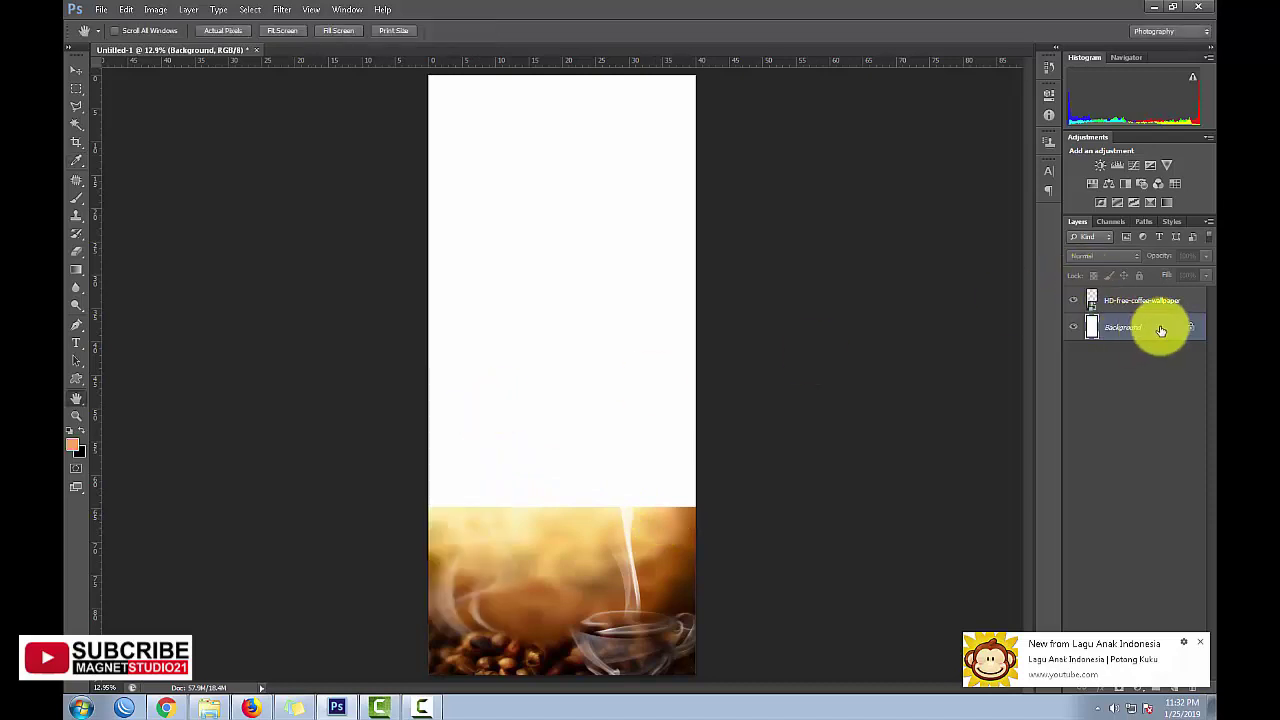
pyautogui.hotkey('alt', 'BackSpace')
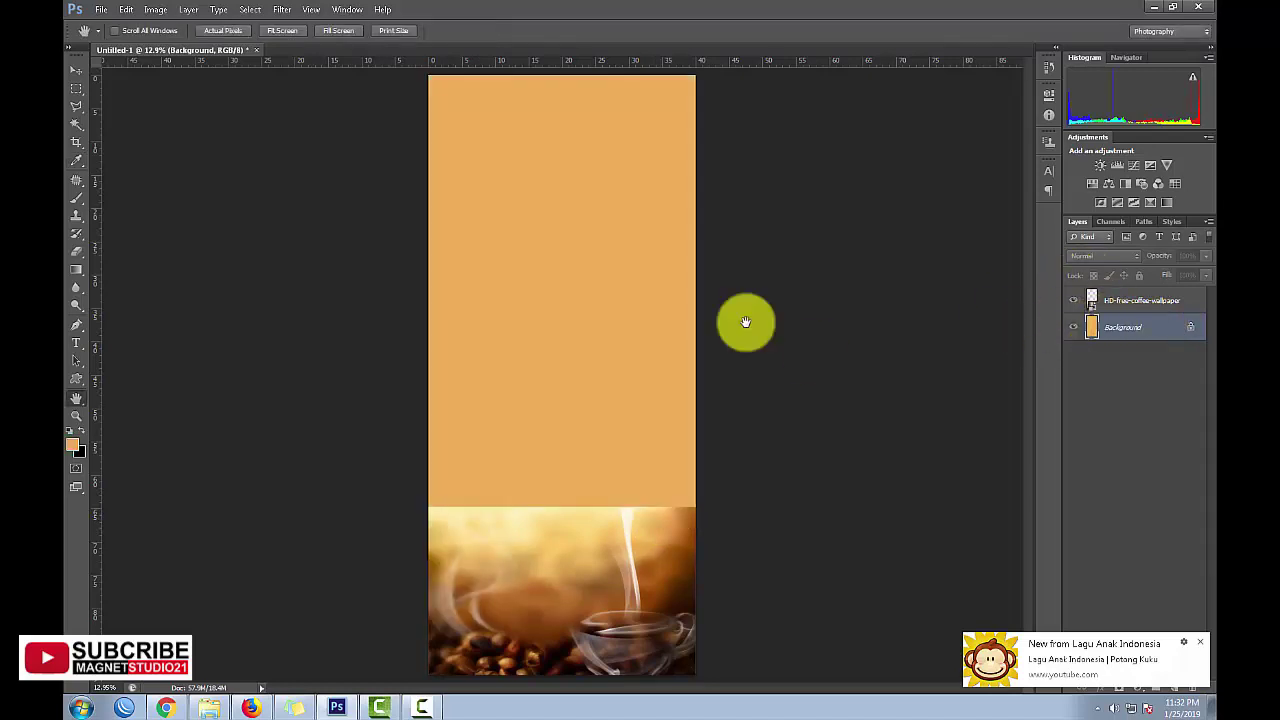
# Step: Refill the Background layer with a pale cream colour instead
pyautogui.click(72, 449)
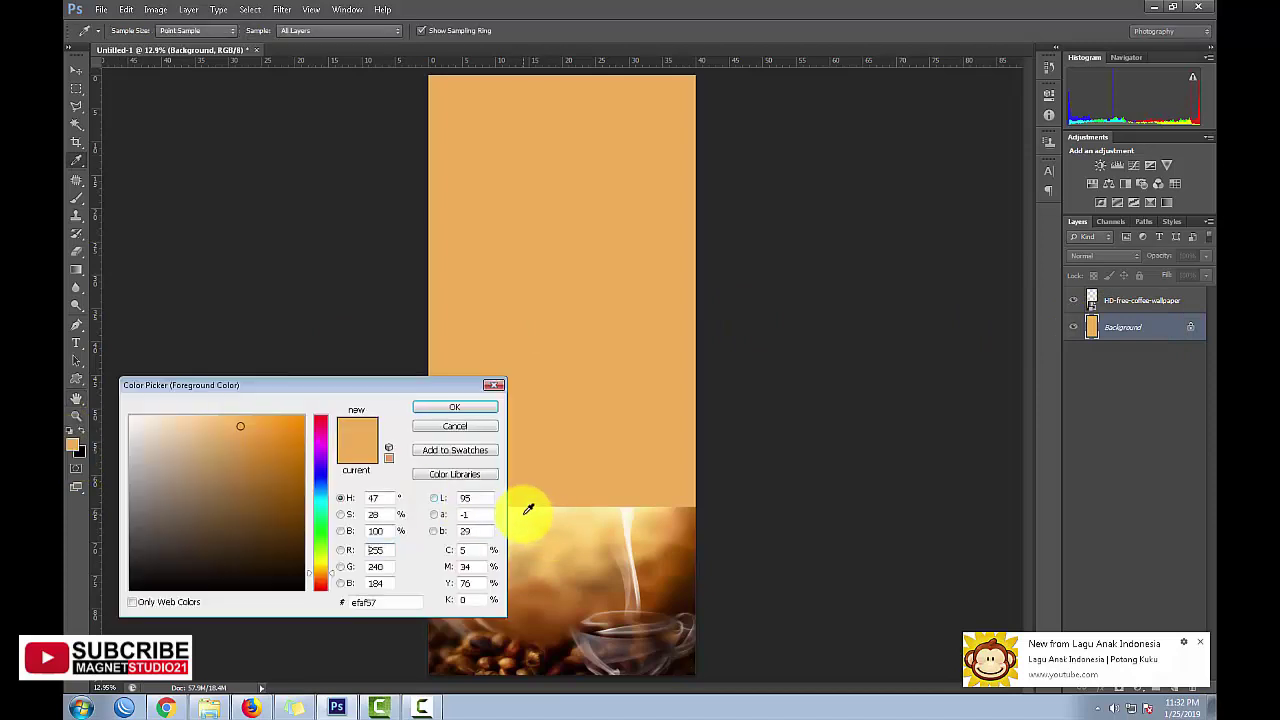
pyautogui.click(523, 509)
pyautogui.click(465, 414)
pyautogui.hotkey('alt', 'BackSpace')
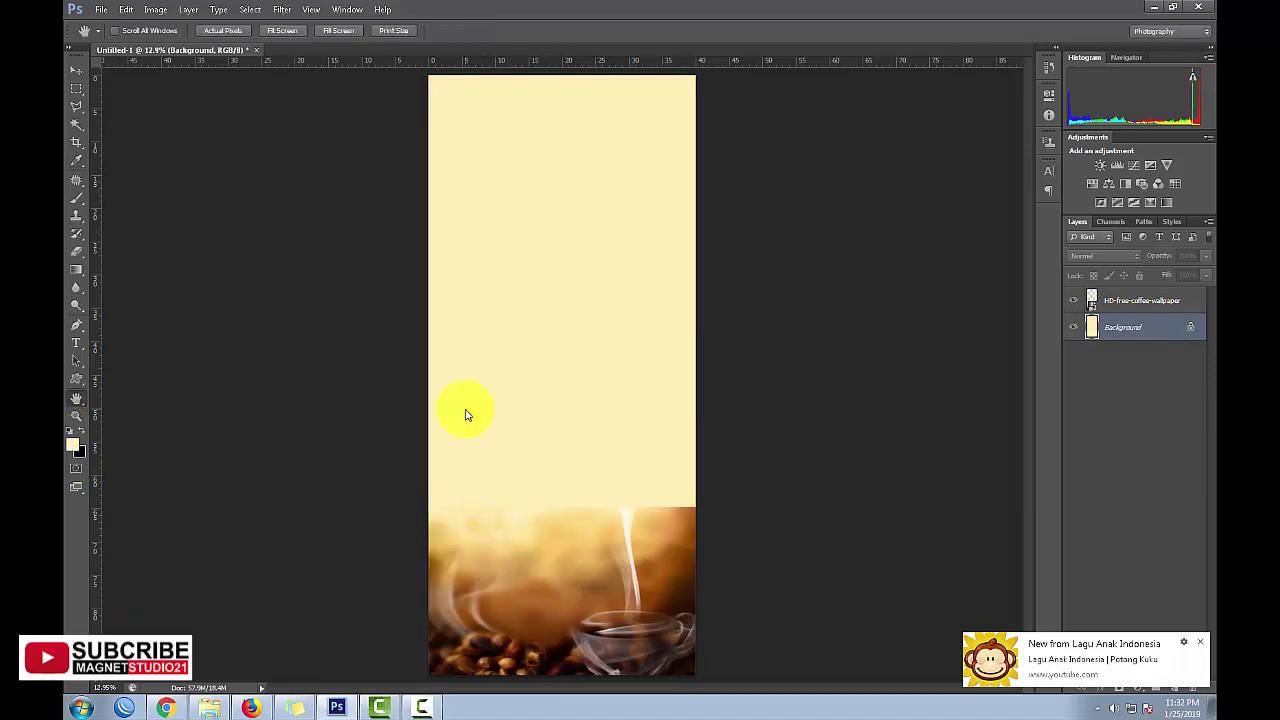
# Step: Mask the coffee layer and brush its hard top edge softly into the cream
pyautogui.click(1140, 301)
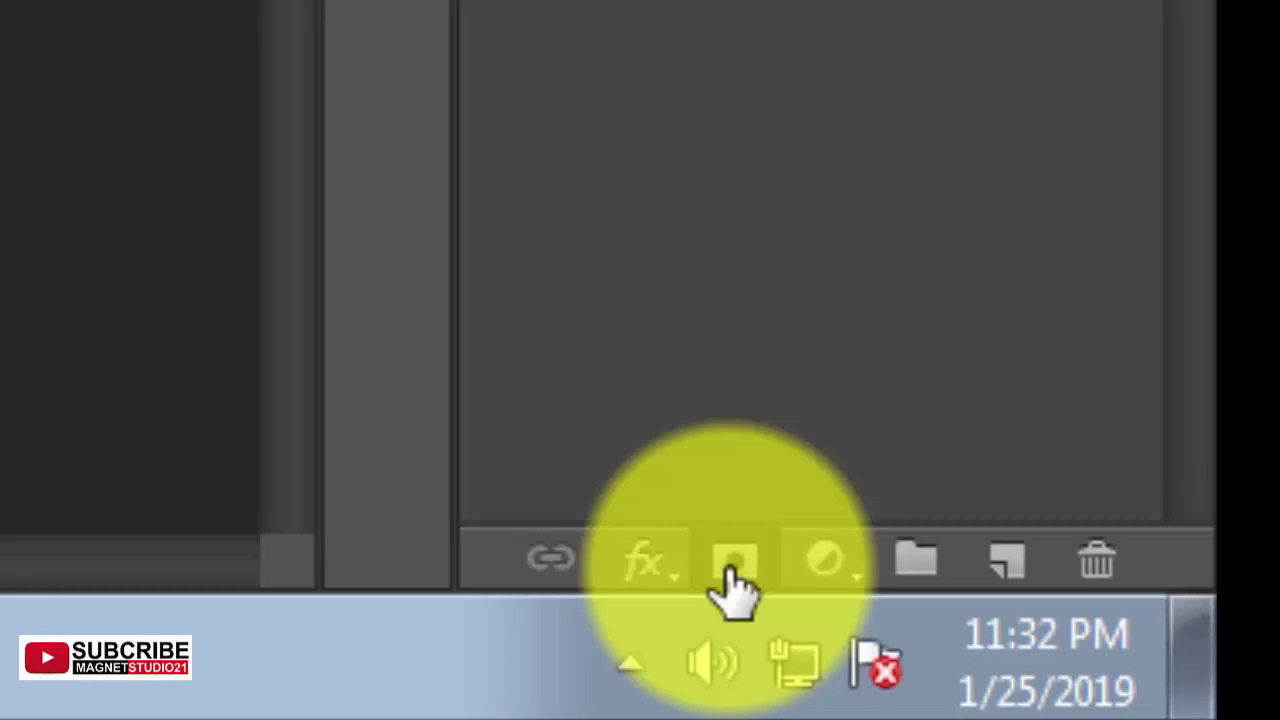
pyautogui.click(730, 575)
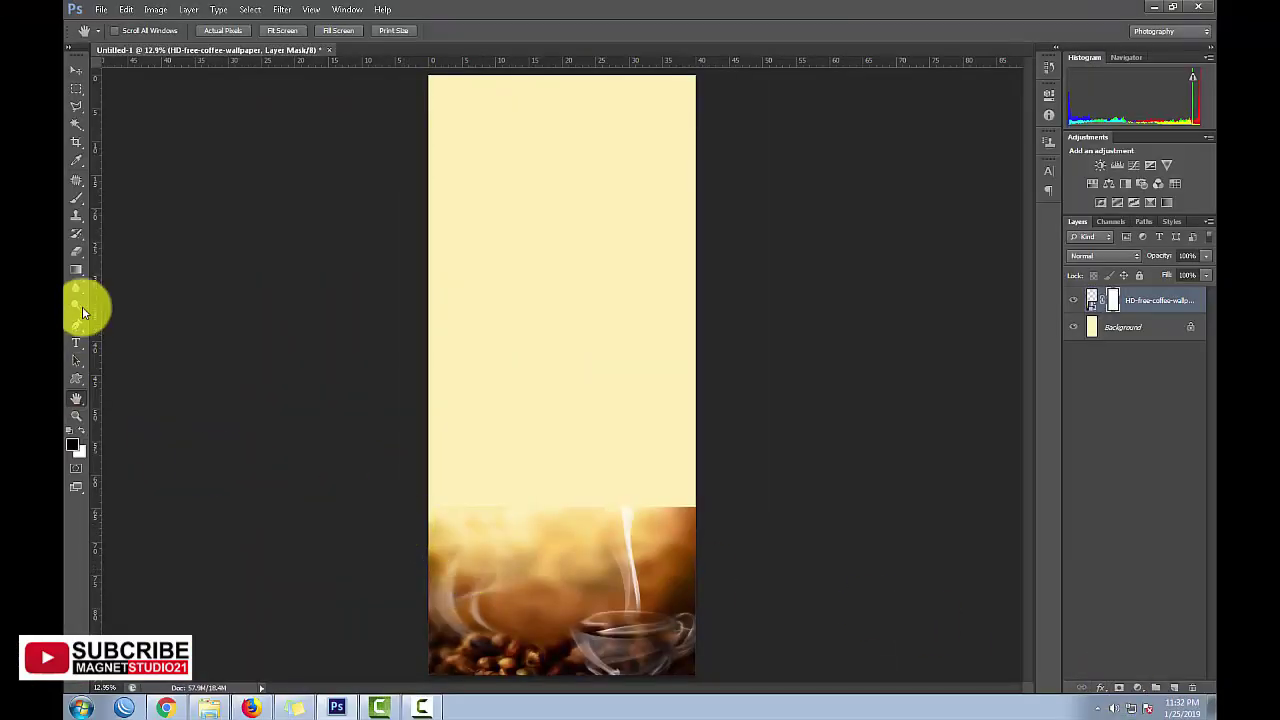
pyautogui.press('b')
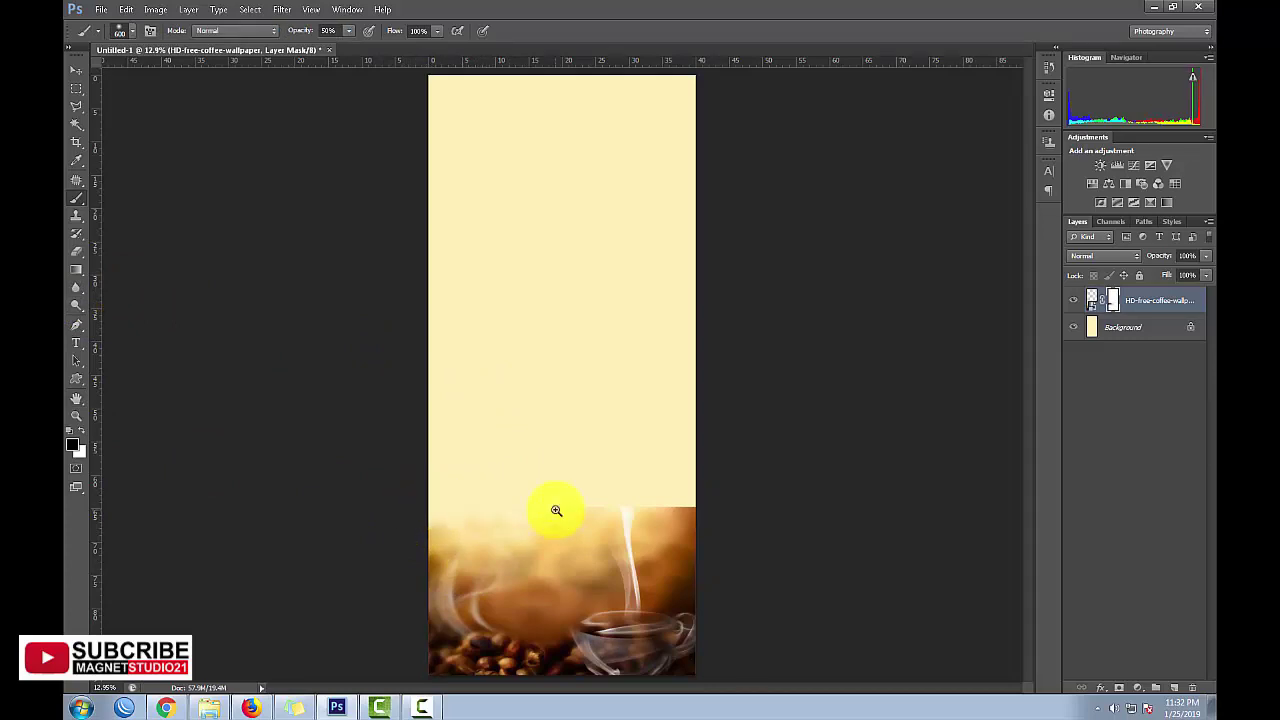
pyautogui.scroll(2, 551, 509)
pyautogui.moveTo(503, 477); pyautogui.dragTo(479, 391)
pyautogui.moveTo(379, 387); pyautogui.dragTo(752, 375)
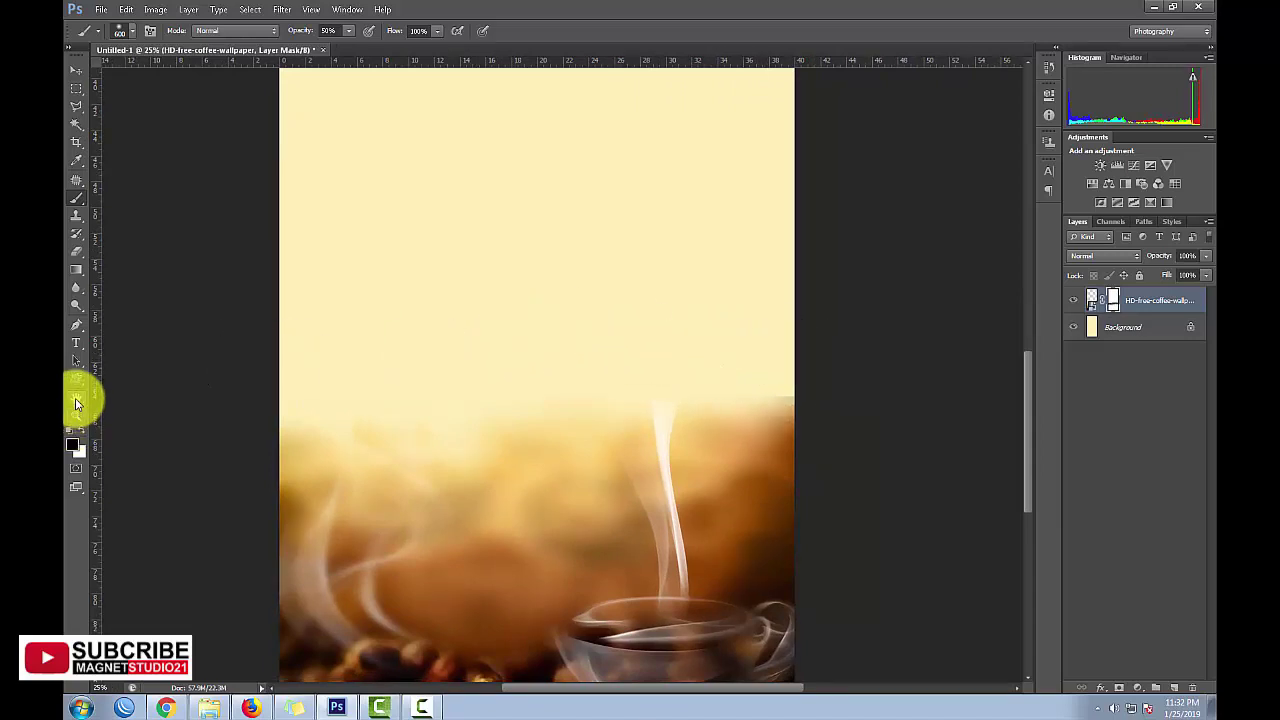
pyautogui.doubleClick(76, 398)
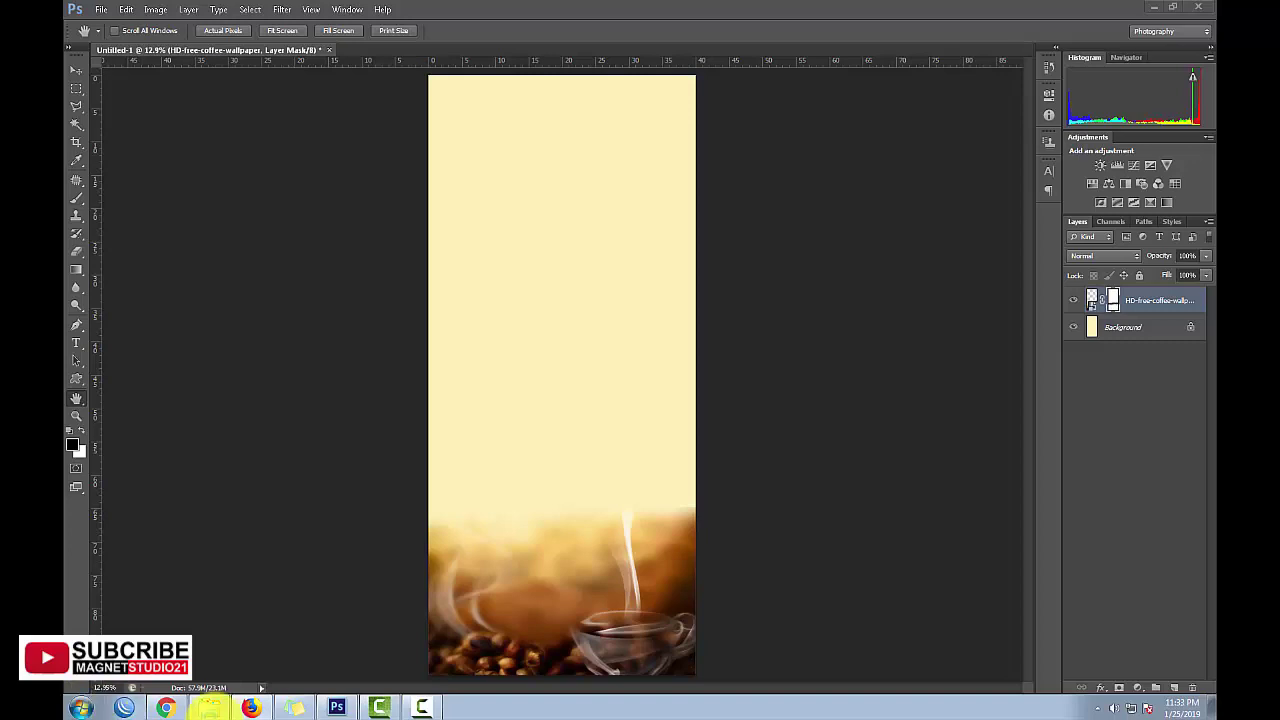
# Step: Drag the billiards table photo onto the banner and scale it across the full-width top
pyautogui.click(209, 707)
pyautogui.moveTo(452, 478)
pyautogui.mouseDown()
pyautogui.moveTo(568, 413)
pyautogui.moveTo(523, 171)
pyautogui.mouseUp()
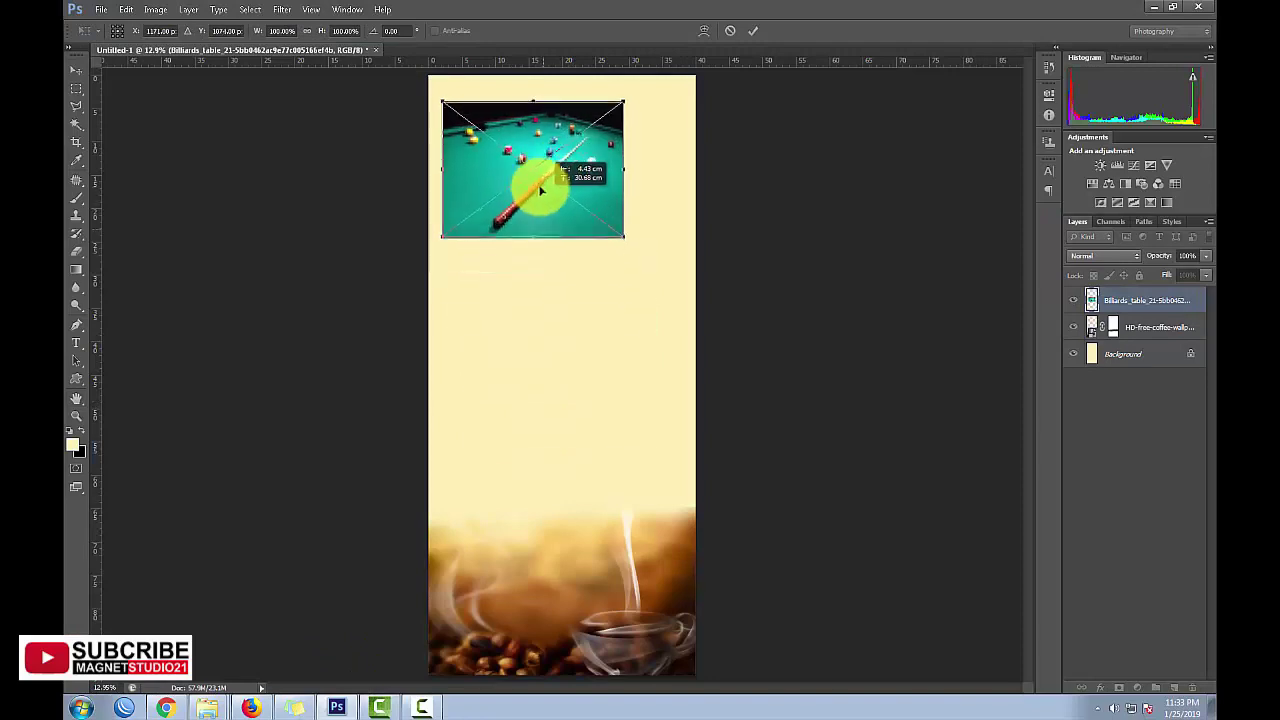
pyautogui.moveTo(607, 209)
pyautogui.mouseDown()
pyautogui.moveTo(681, 306)
pyautogui.moveTo(677, 292)
pyautogui.mouseUp()
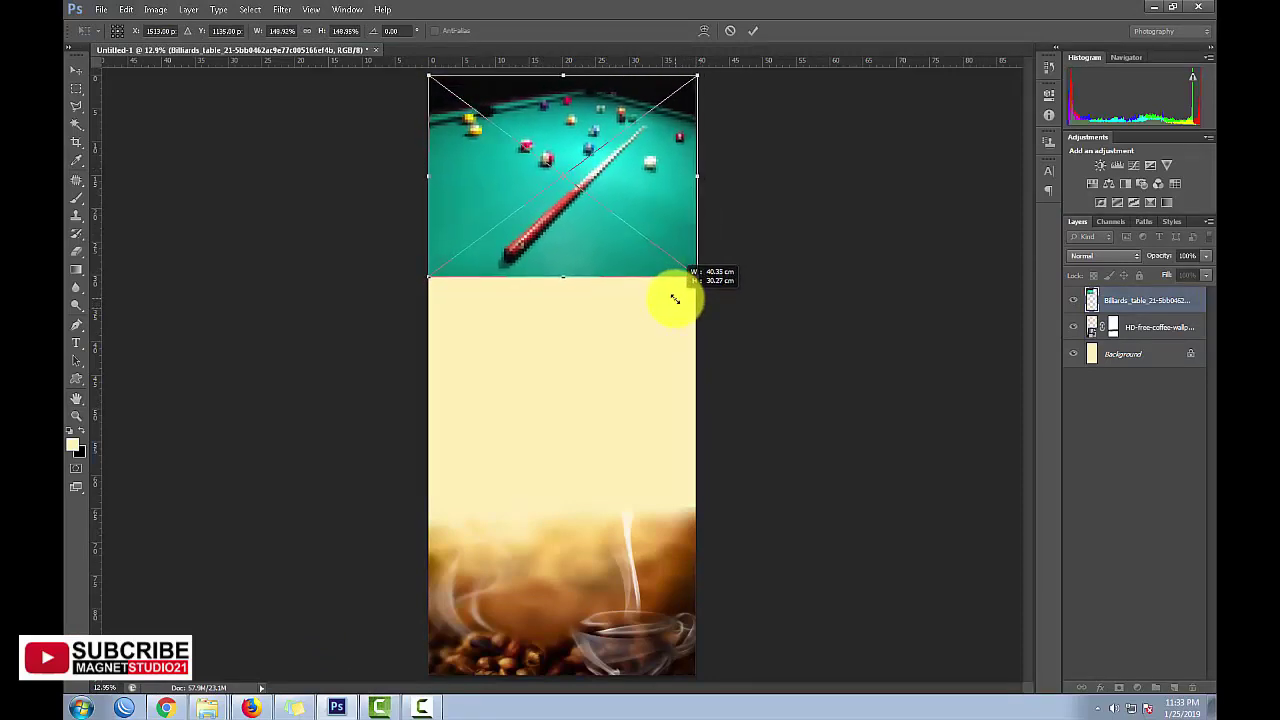
pyautogui.press('Return')
# Step: Mask the billiards layer and fade its lower edge with upward black-to-white gradients
pyautogui.click(1120, 688)
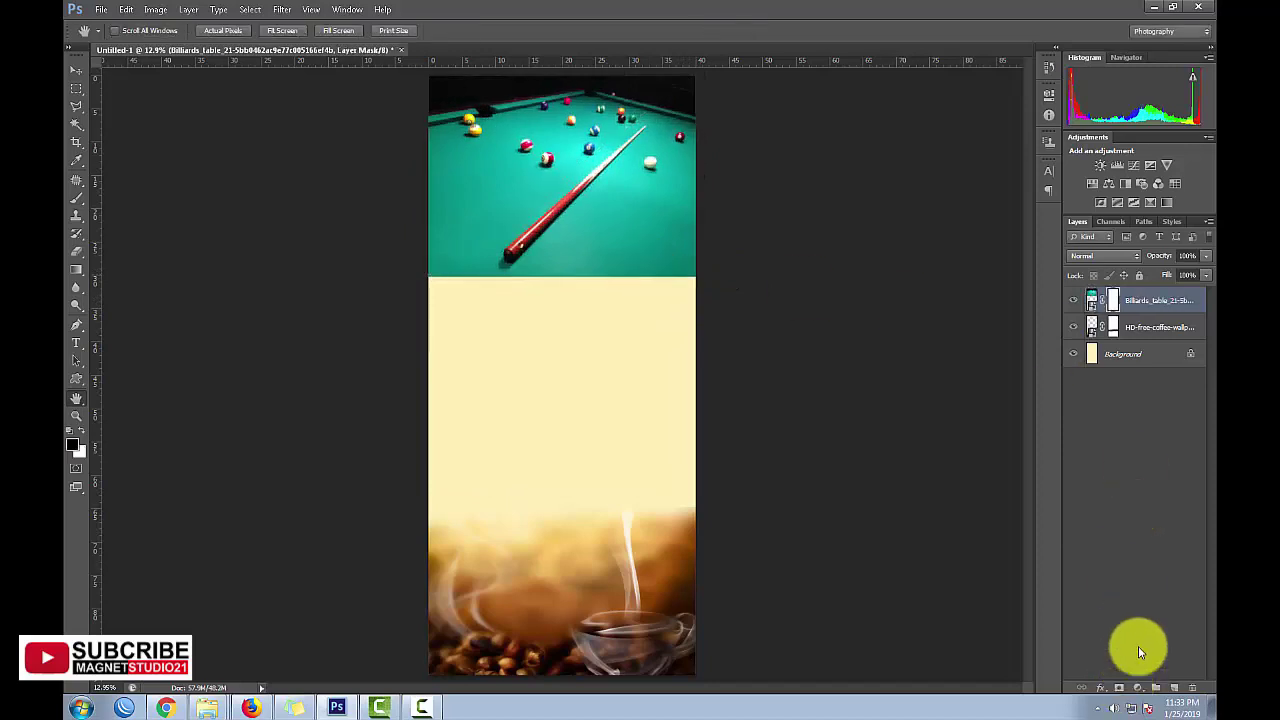
pyautogui.click(82, 270)
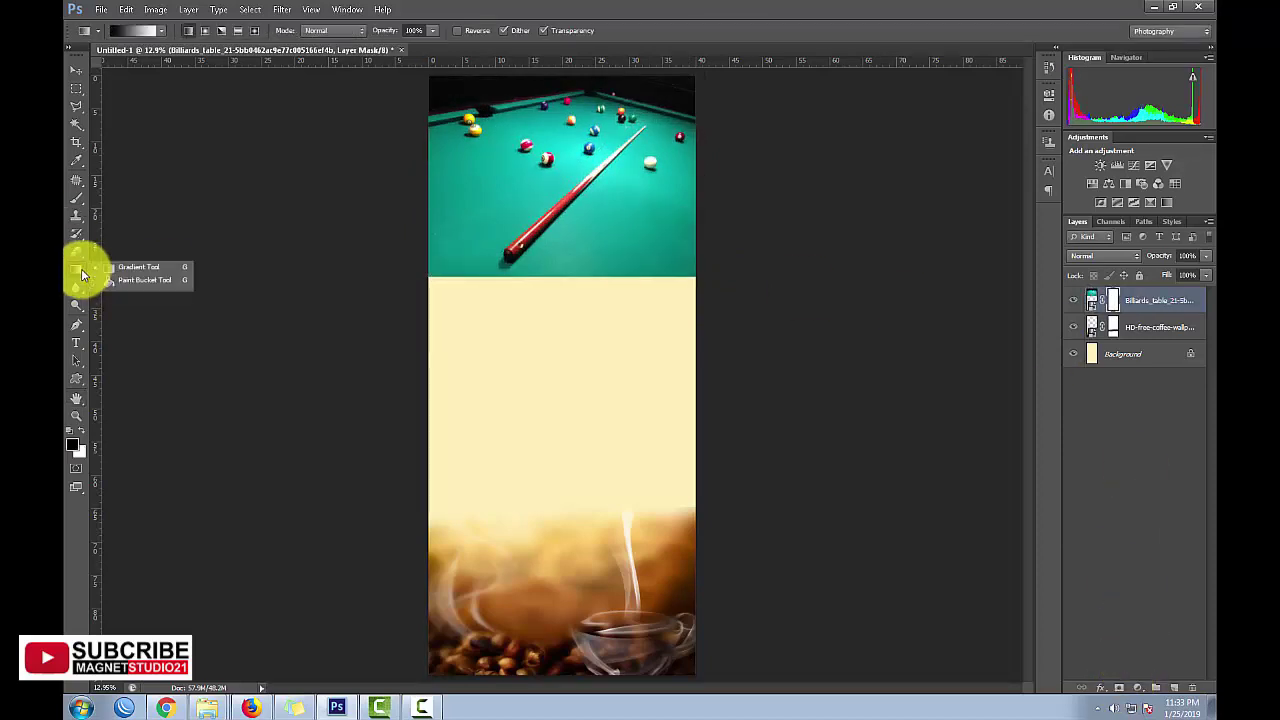
pyautogui.click(141, 268)
pyautogui.moveTo(566, 308); pyautogui.dragTo(566, 195)
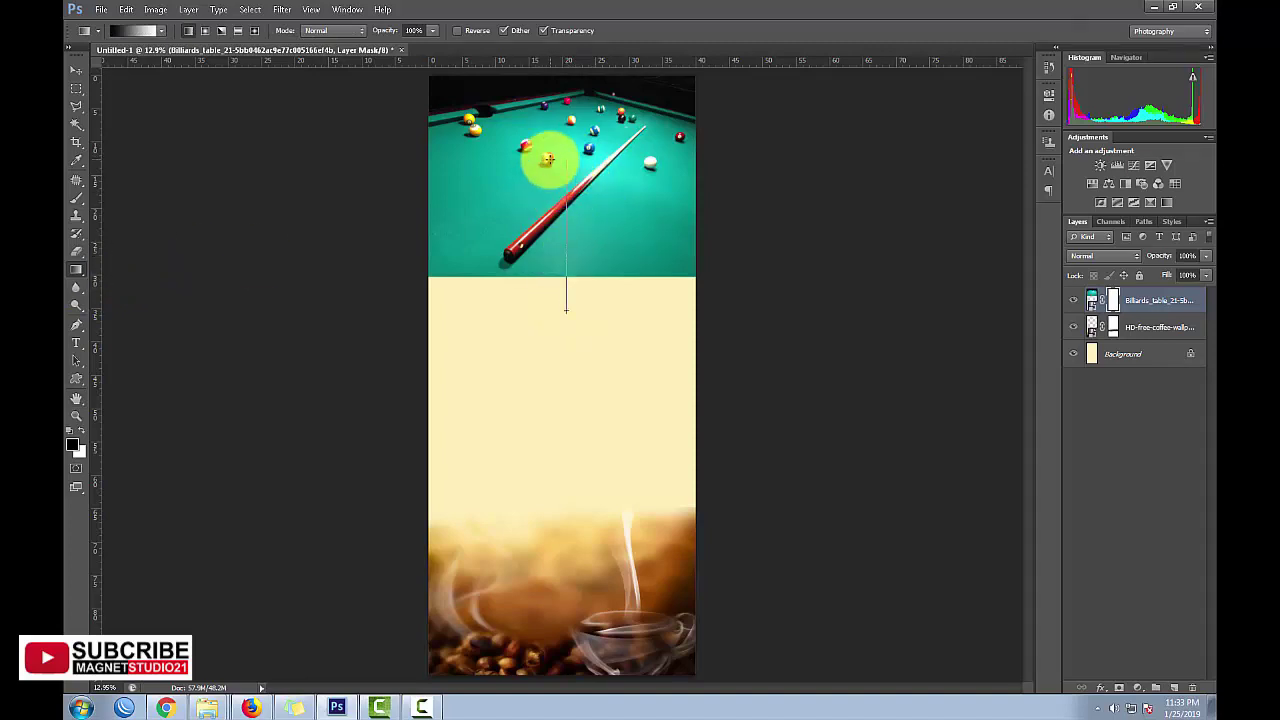
pyautogui.moveTo(570, 280); pyautogui.dragTo(568, 140)
pyautogui.moveTo(570, 275); pyautogui.dragTo(550, 129)
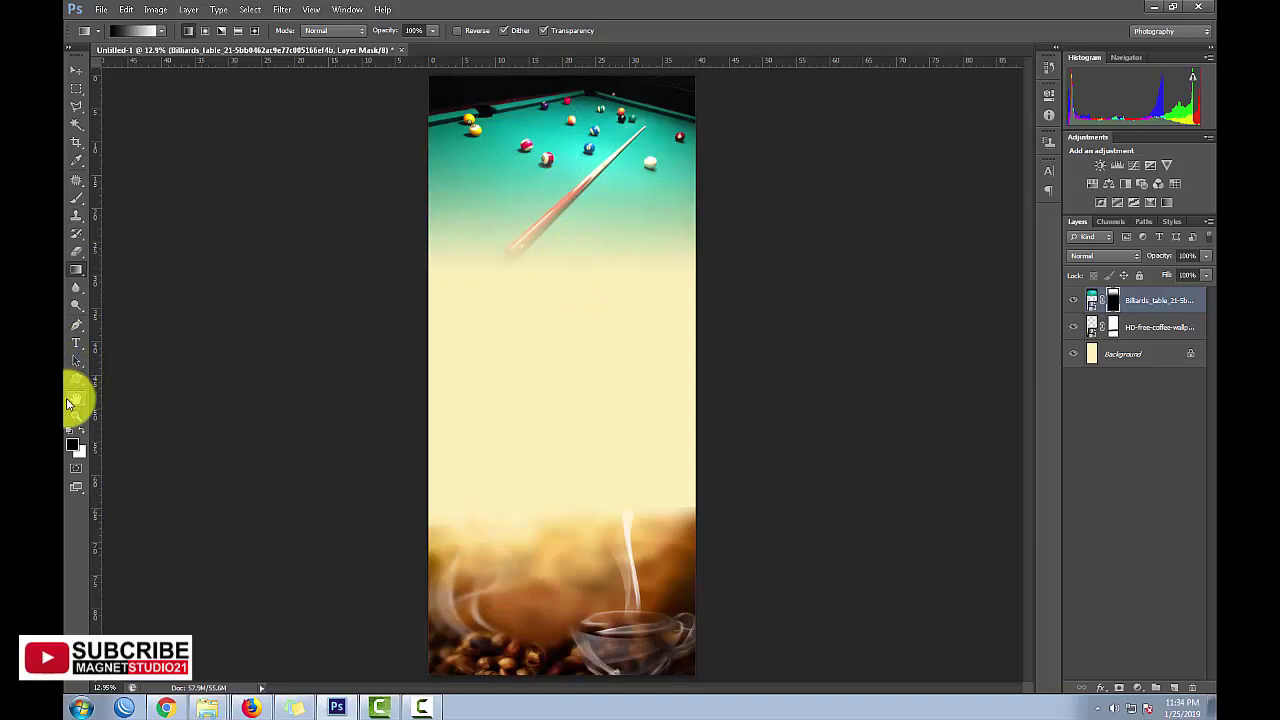
pyautogui.click(74, 401)
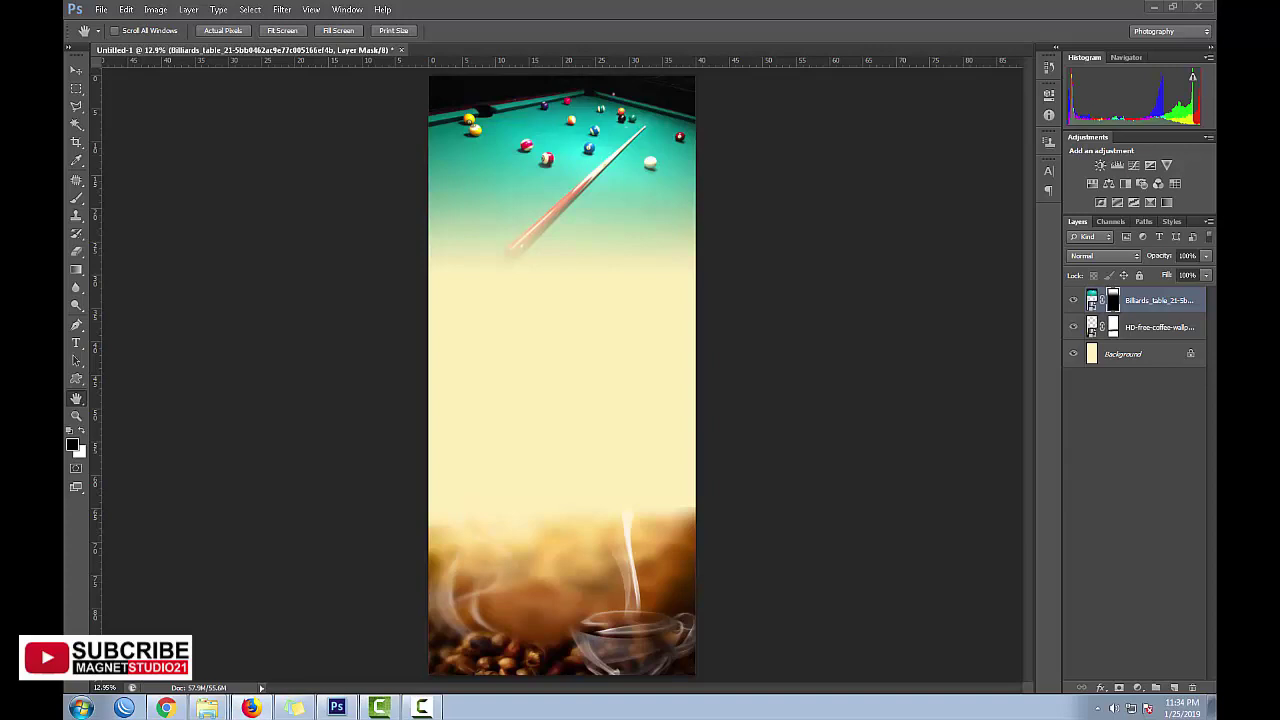
# Step: Add white 'WARKOP' text, scale it much larger and move it near the banner top
pyautogui.click(76, 343)
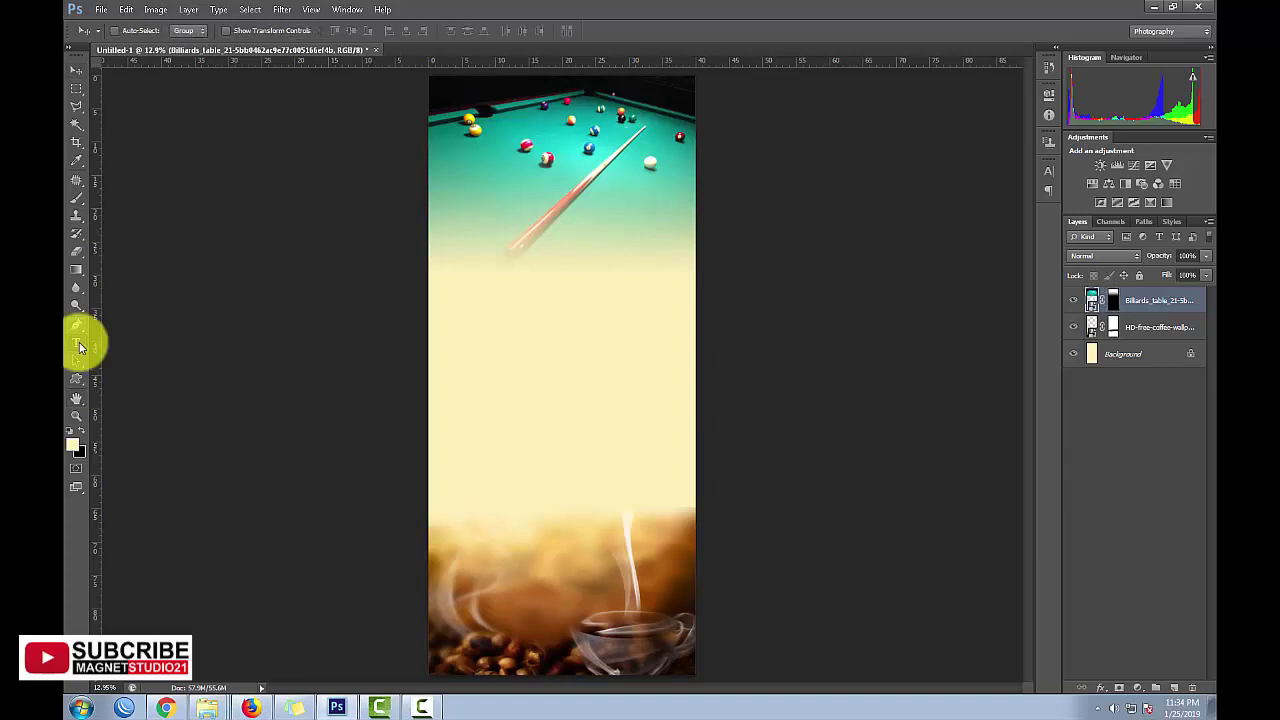
pyautogui.click(456, 242)
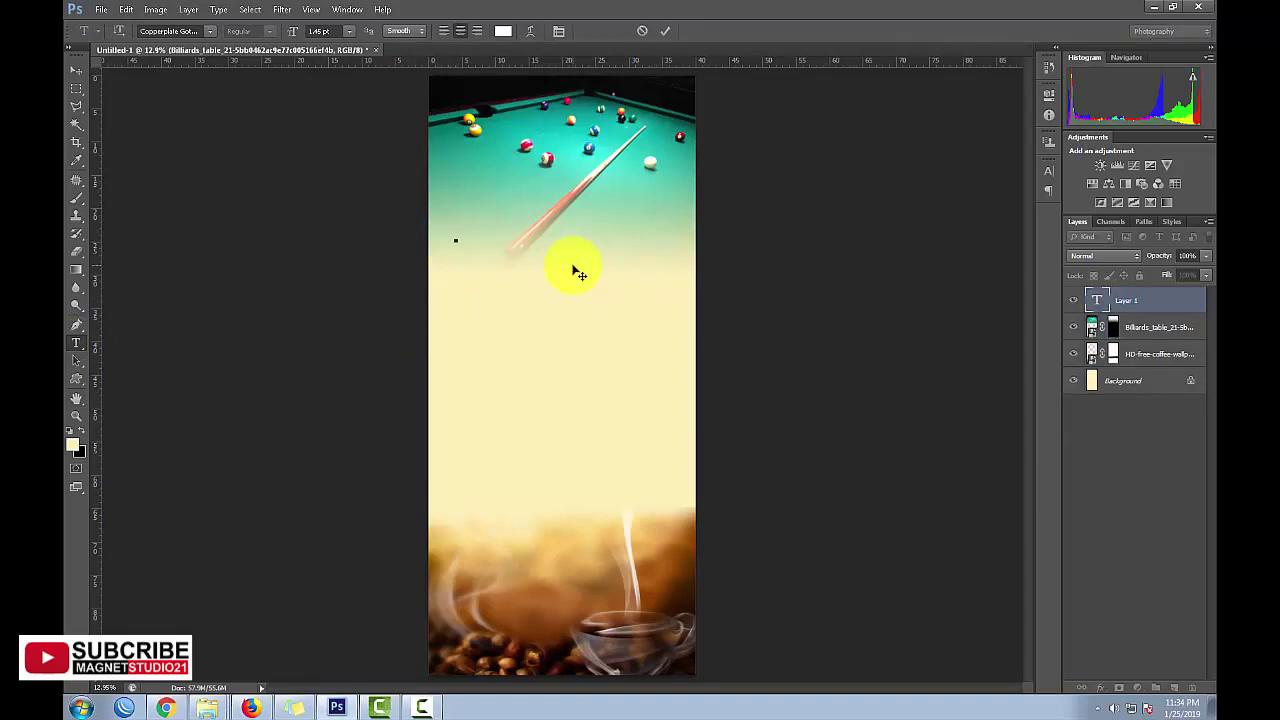
pyautogui.click(76, 70)
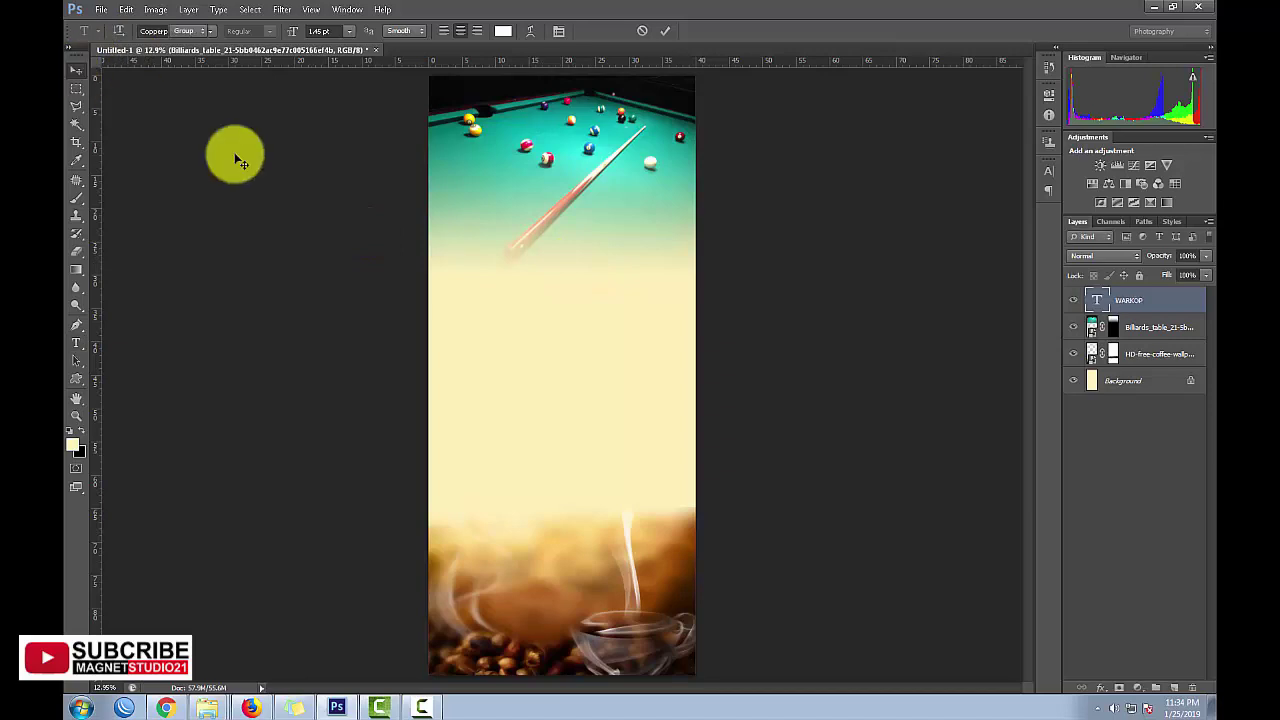
pyautogui.hotkey('ctrl', 't')
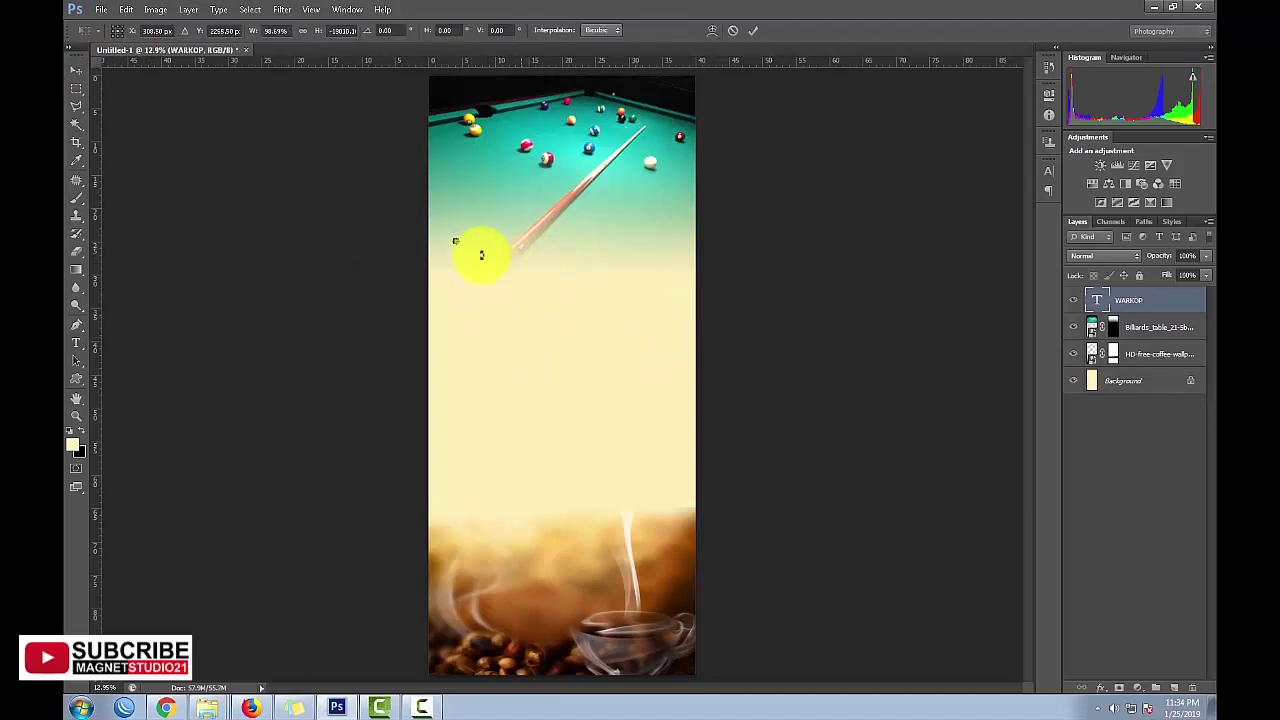
pyautogui.moveTo(458, 244); pyautogui.dragTo(666, 362)
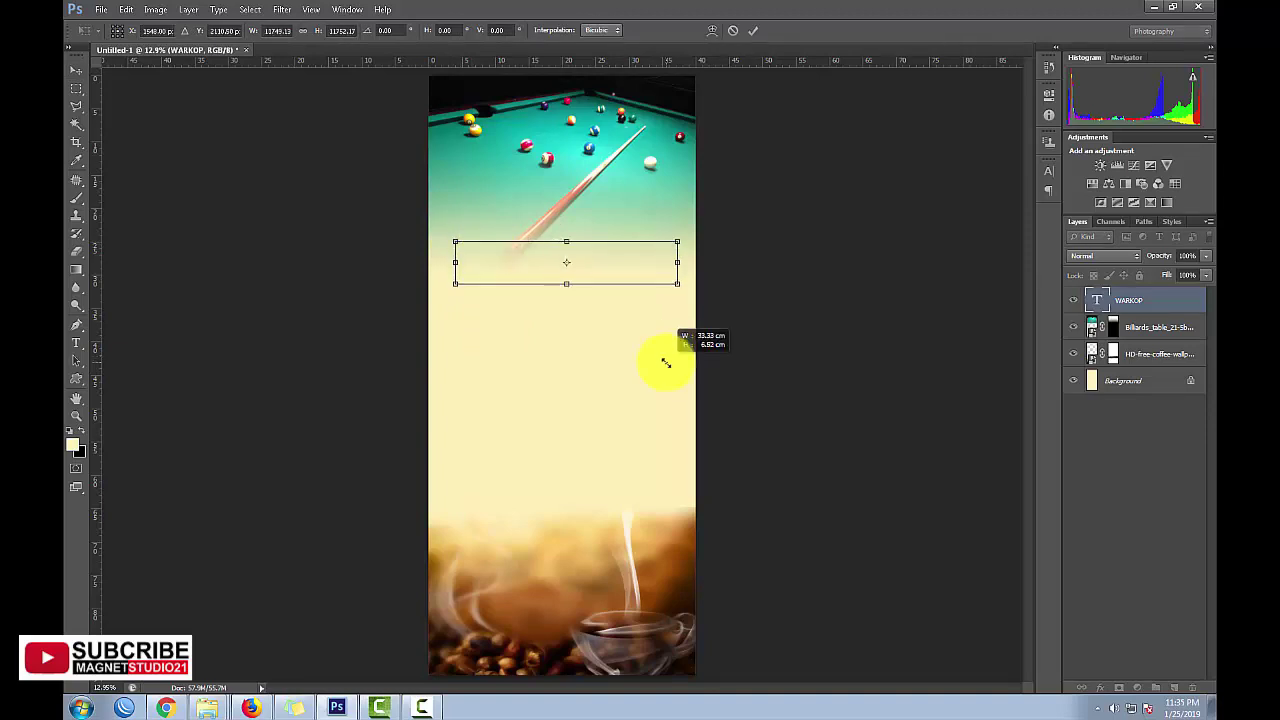
pyautogui.press('Return')
pyautogui.moveTo(615, 282)
pyautogui.mouseDown()
pyautogui.moveTo(607, 145)
pyautogui.moveTo(609, 184)
pyautogui.mouseUp()
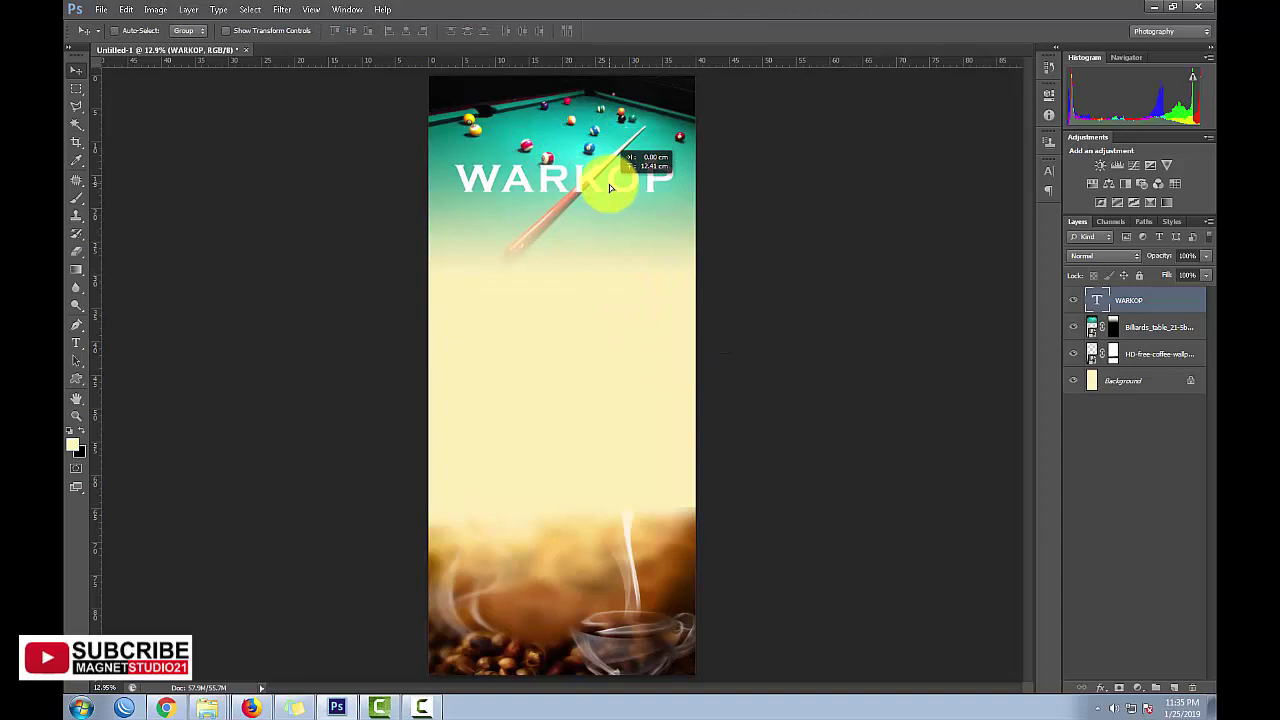
# Step: Change the WARKOP text font to Komika Axis
pyautogui.click(77, 343)
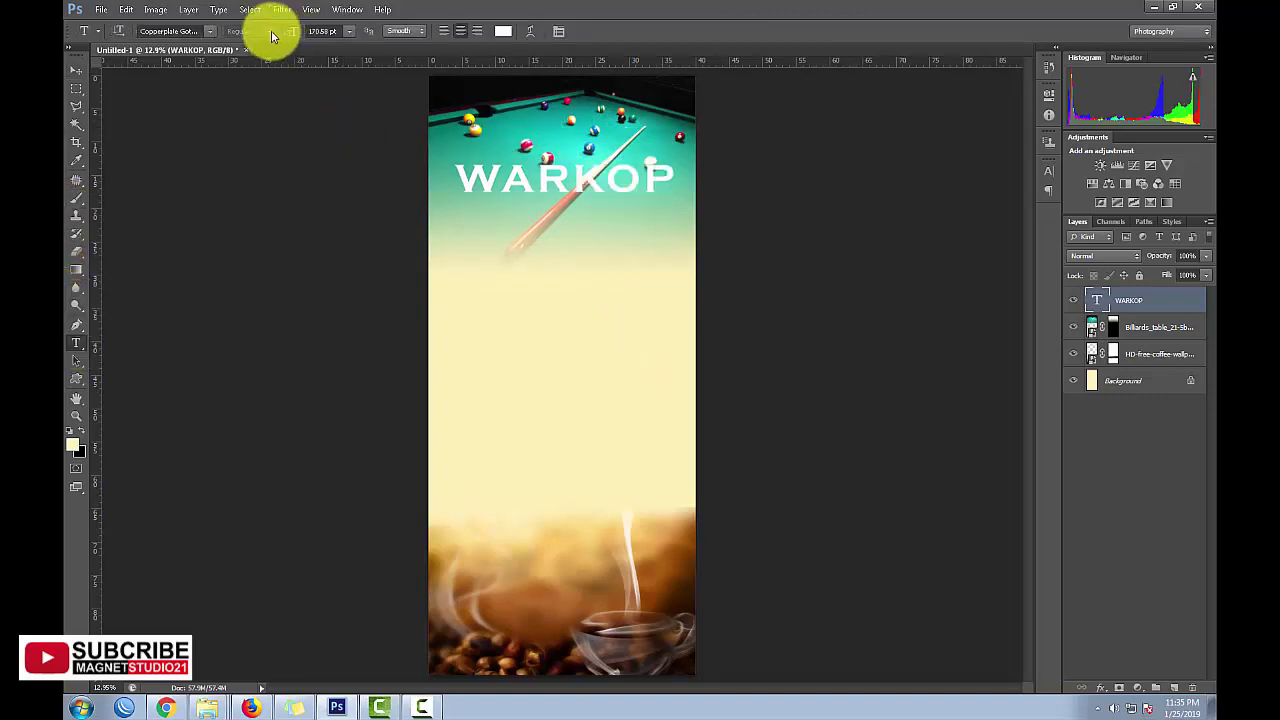
pyautogui.click(213, 32)
pyautogui.scroll(-10, 240, 240)
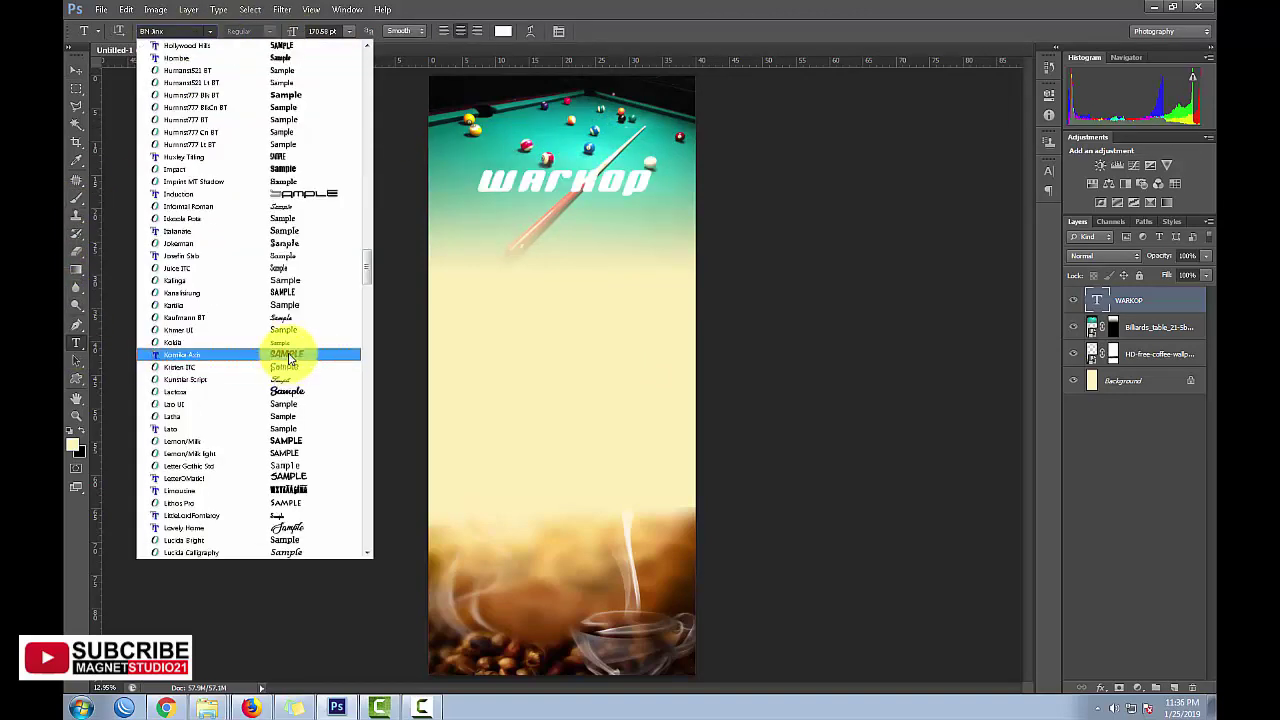
pyautogui.click(288, 355)
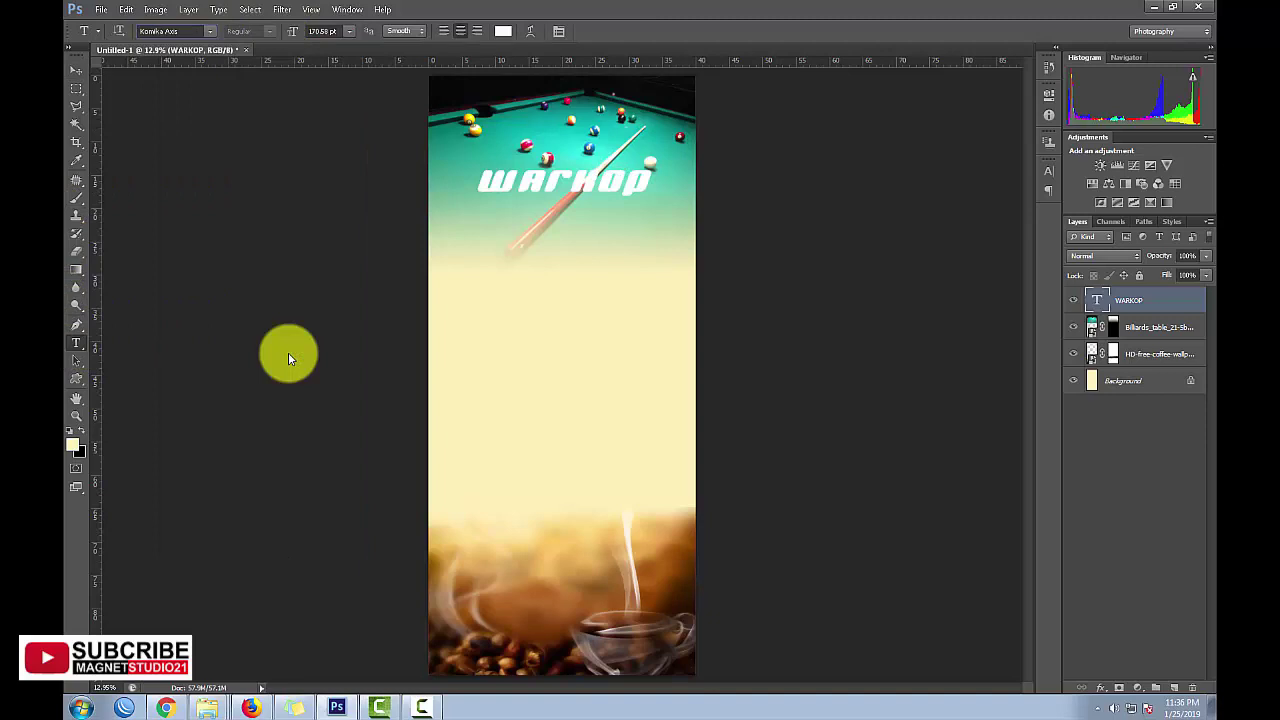
# Step: Enlarge WARKOP to nearly the full banner width and nudge it slightly down
pyautogui.click(78, 72)
pyautogui.hotkey('ctrl', 't')
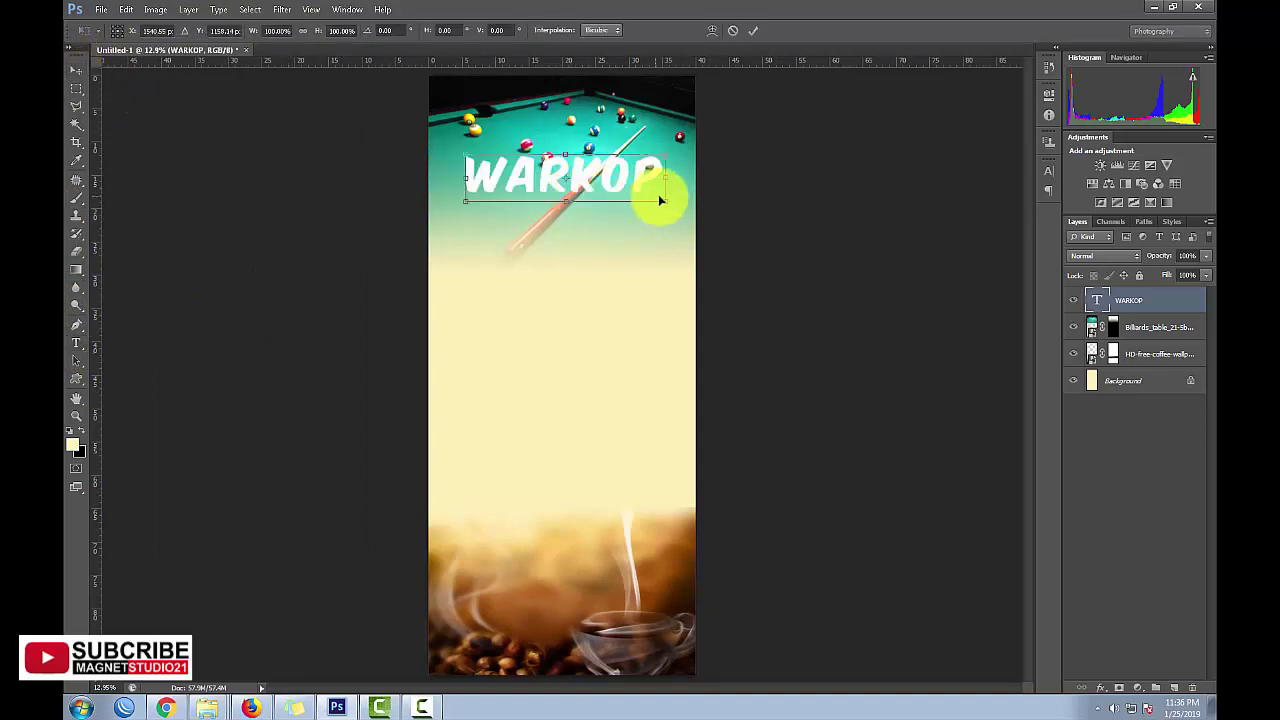
pyautogui.moveTo(688, 207)
pyautogui.mouseDown()
pyautogui.moveTo(697, 213)
pyautogui.moveTo(447, 203)
pyautogui.mouseUp()
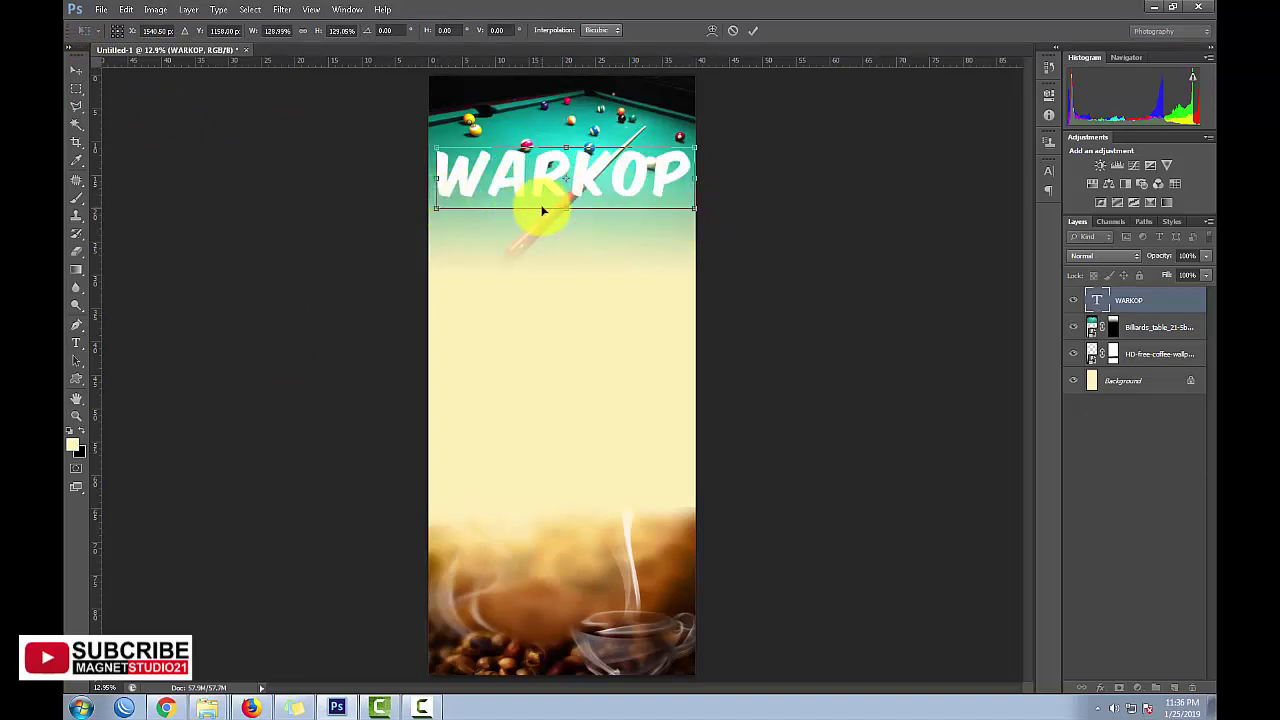
pyautogui.press('Return')
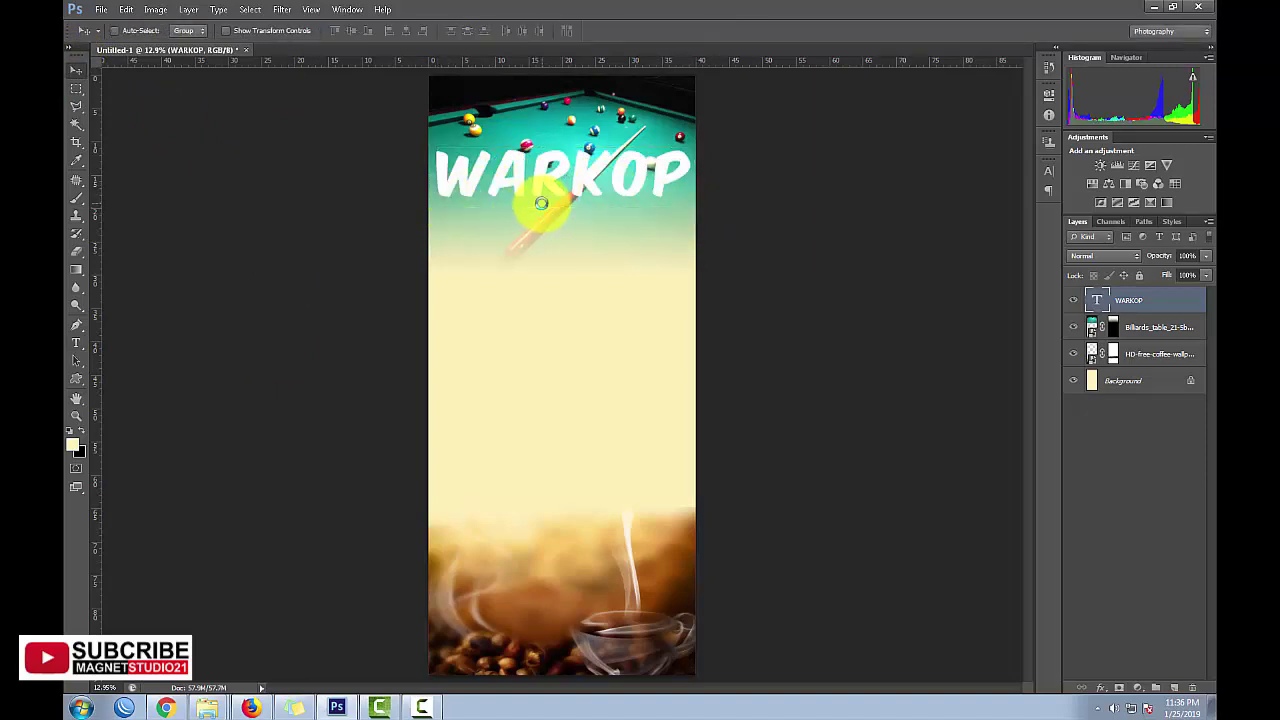
pyautogui.moveTo(546, 211); pyautogui.dragTo(547, 221)
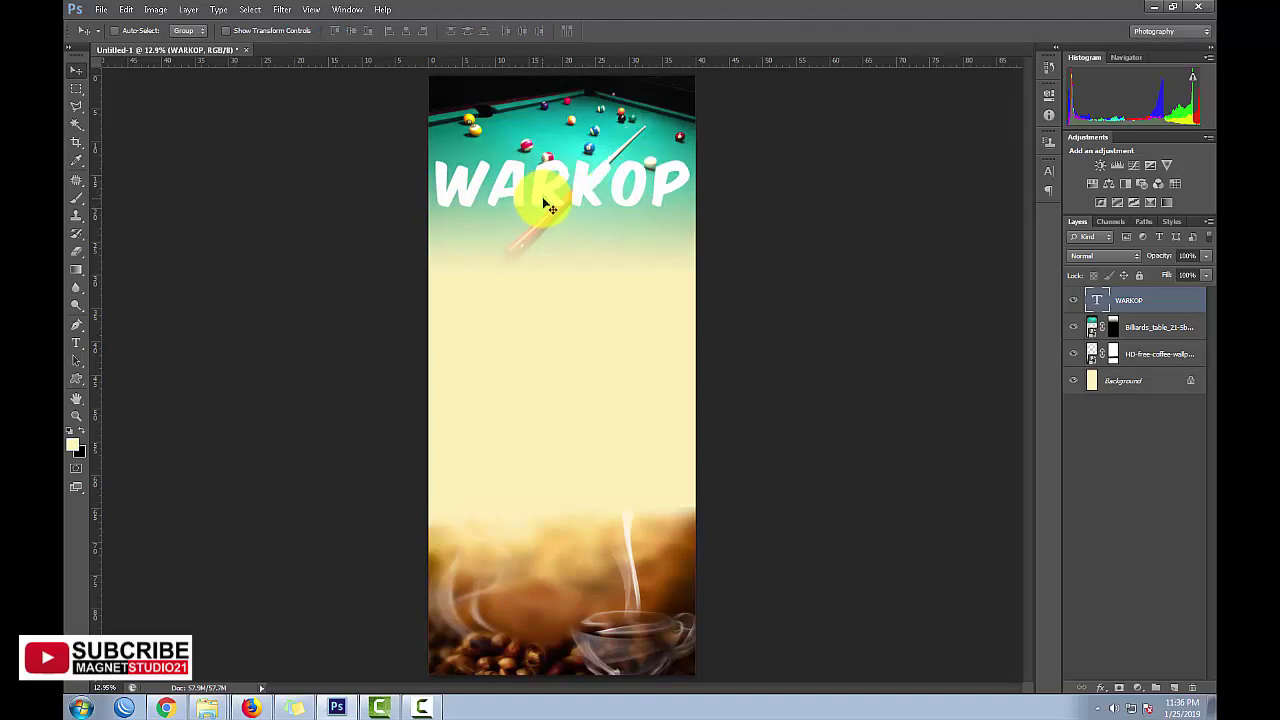
# Step: Try Styles panel presets on WARKOP, settling on the orange gradient style
pyautogui.click(1173, 222)
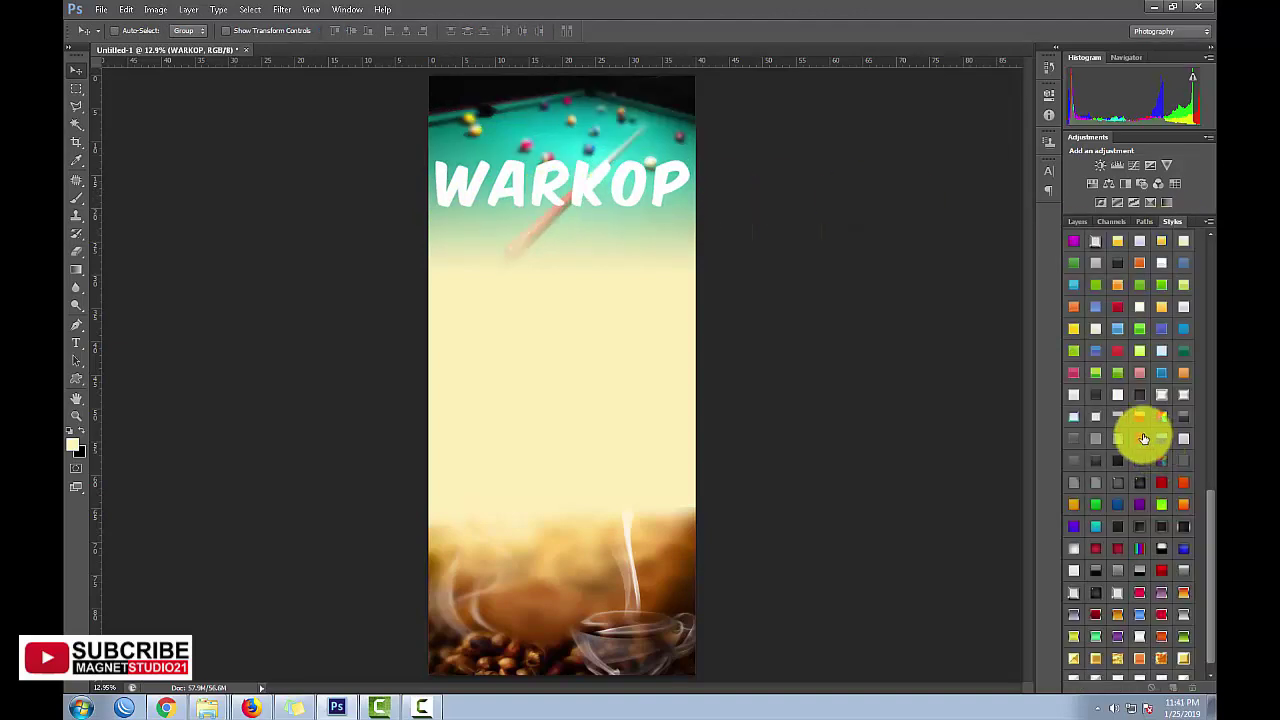
pyautogui.click(1118, 483)
pyautogui.scroll(-1, 1118, 483)
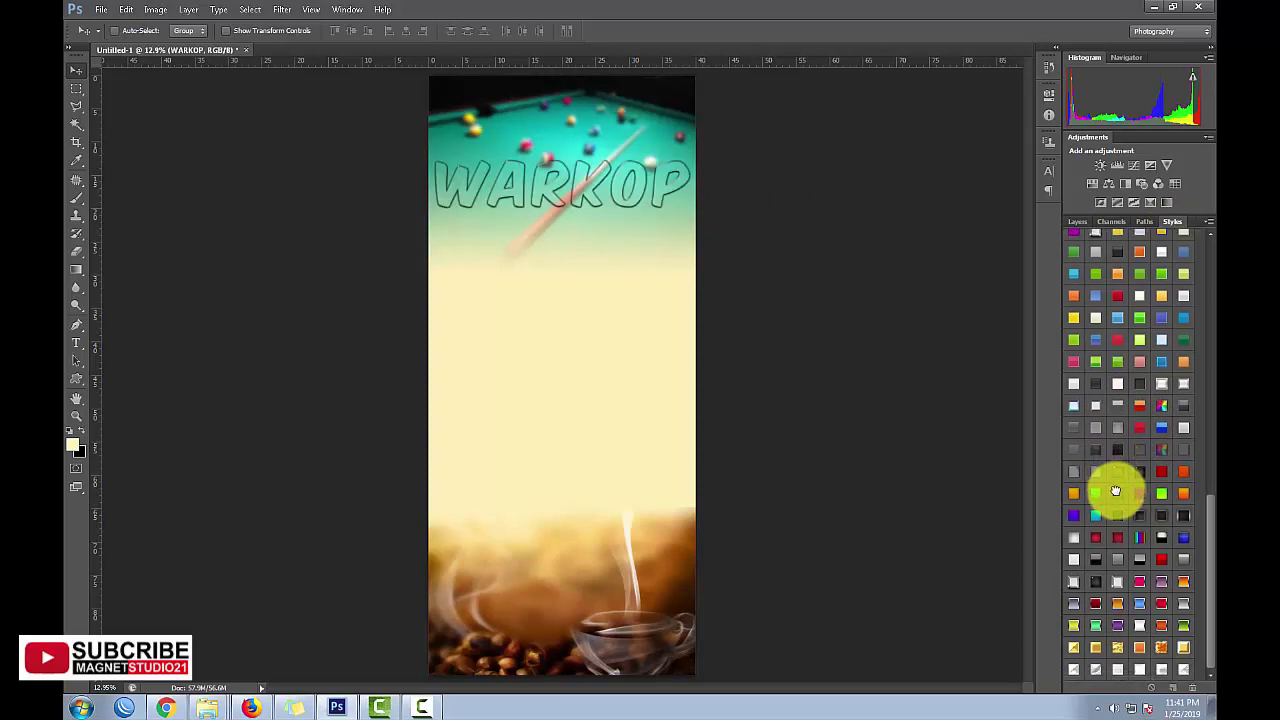
pyautogui.click(1116, 497)
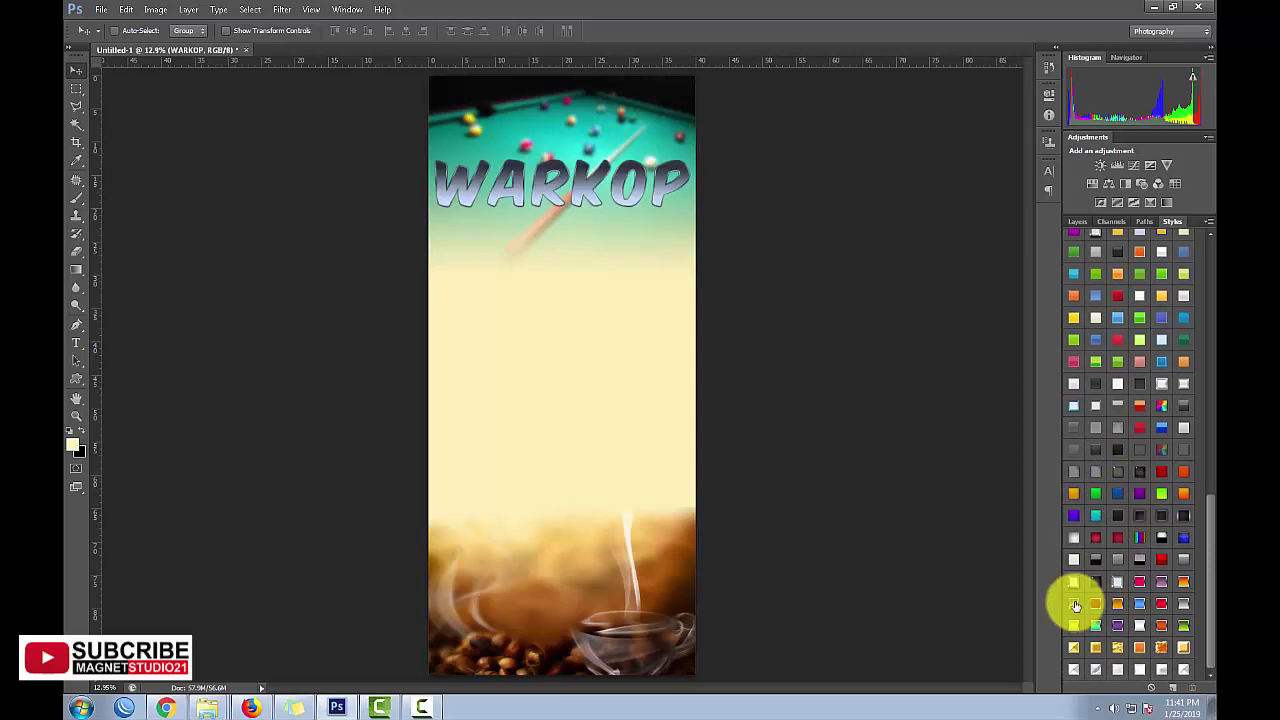
pyautogui.click(1117, 604)
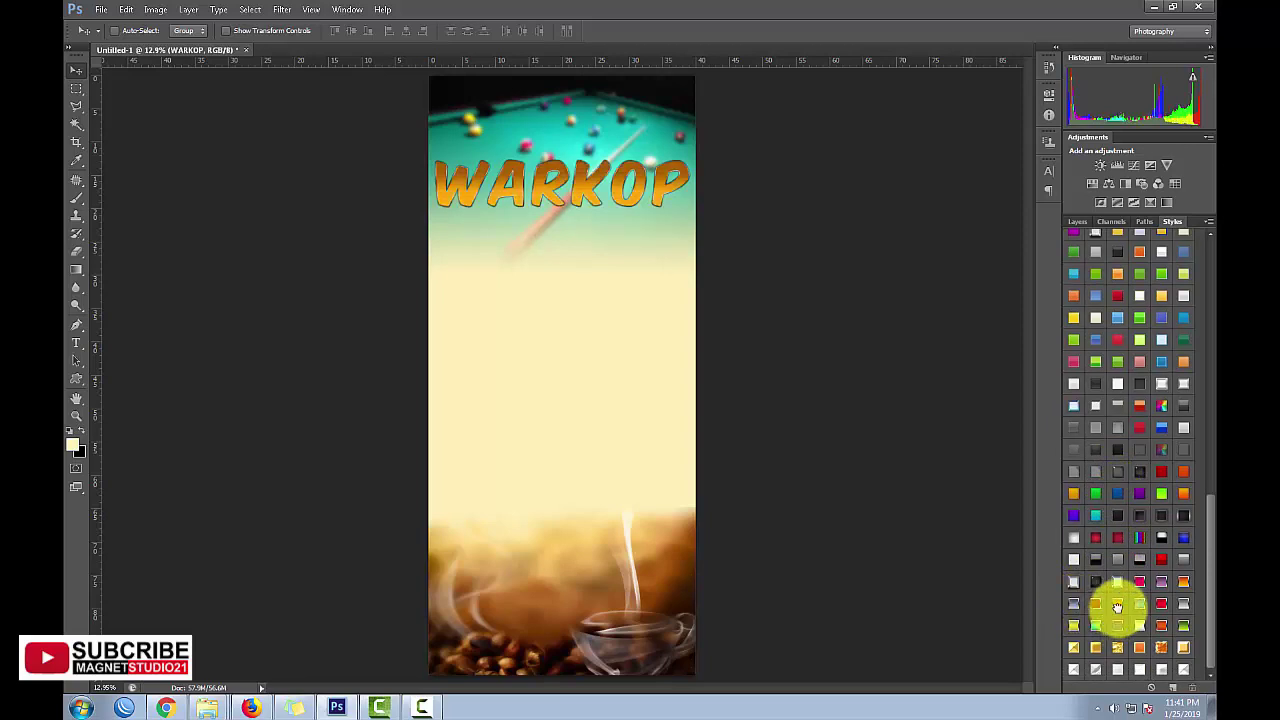
pyautogui.moveTo(207, 708)
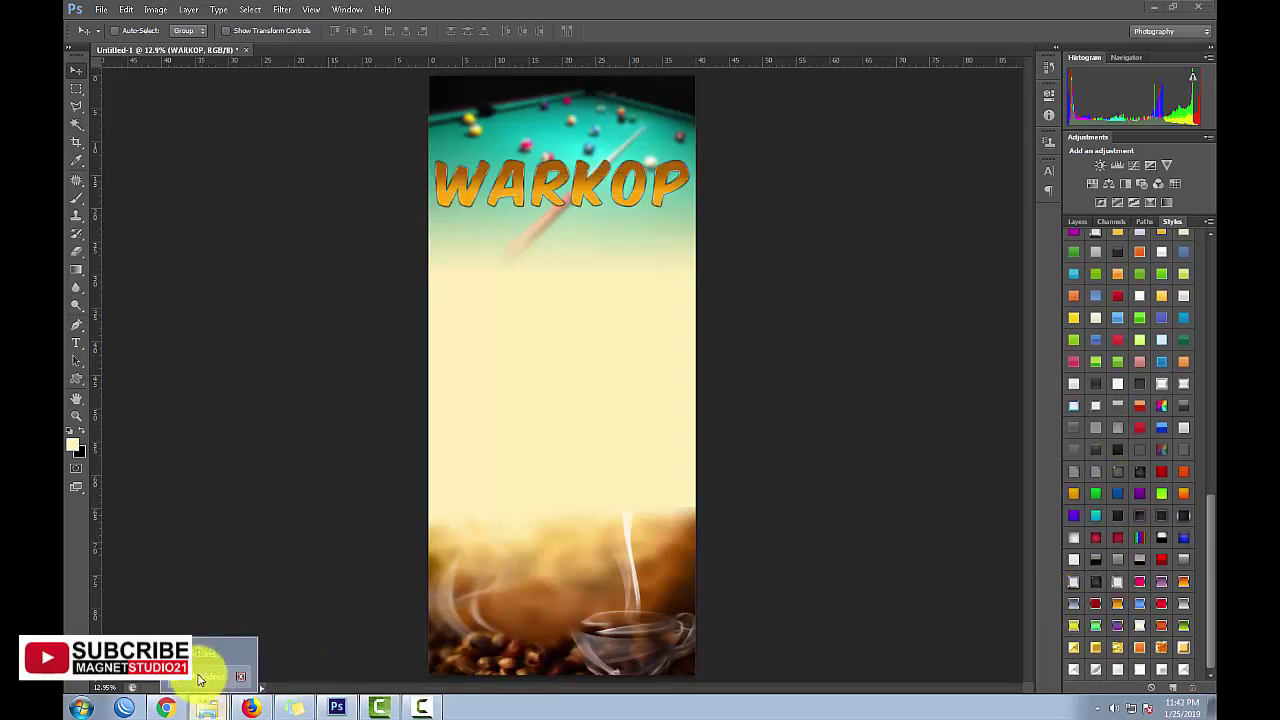
pyautogui.click(199, 680)
# Step: Place the 1824 billiard-ball image below the Billiards layer and hide the pool-table photo
pyautogui.moveTo(434, 358)
pyautogui.mouseDown()
pyautogui.moveTo(558, 218)
pyautogui.moveTo(551, 228)
pyautogui.mouseUp()
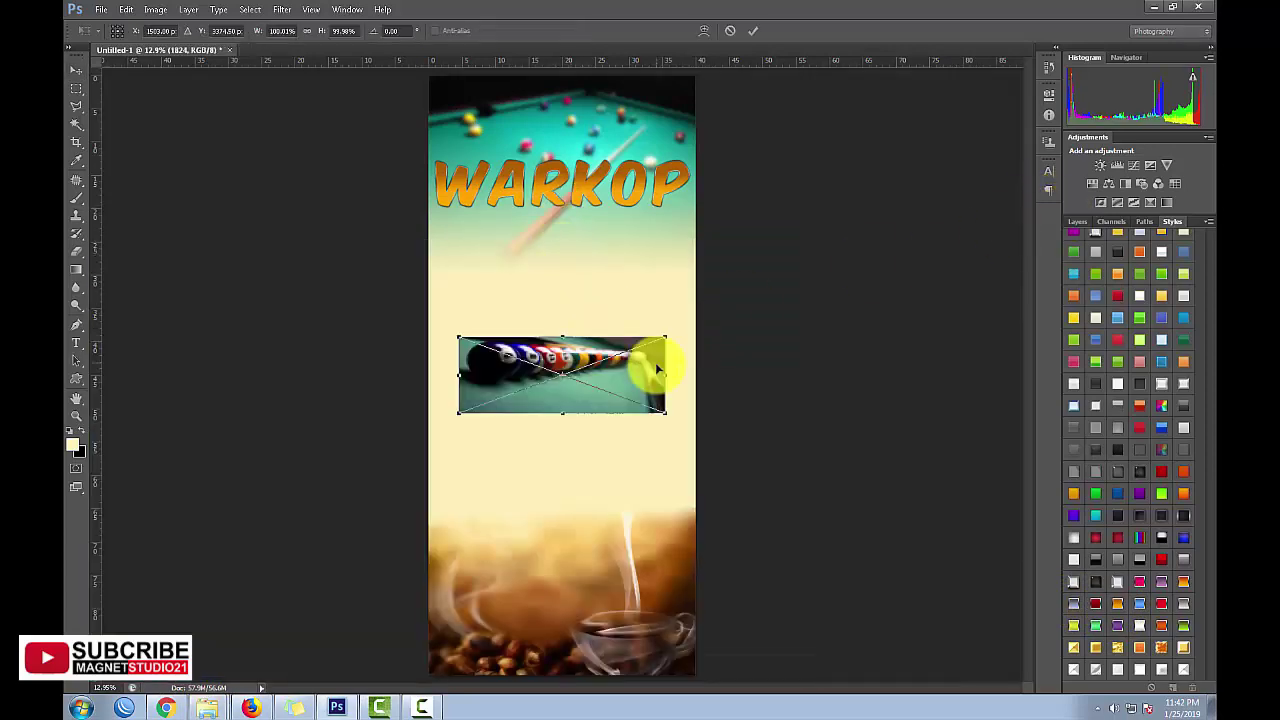
pyautogui.press('Return')
pyautogui.click(1077, 221)
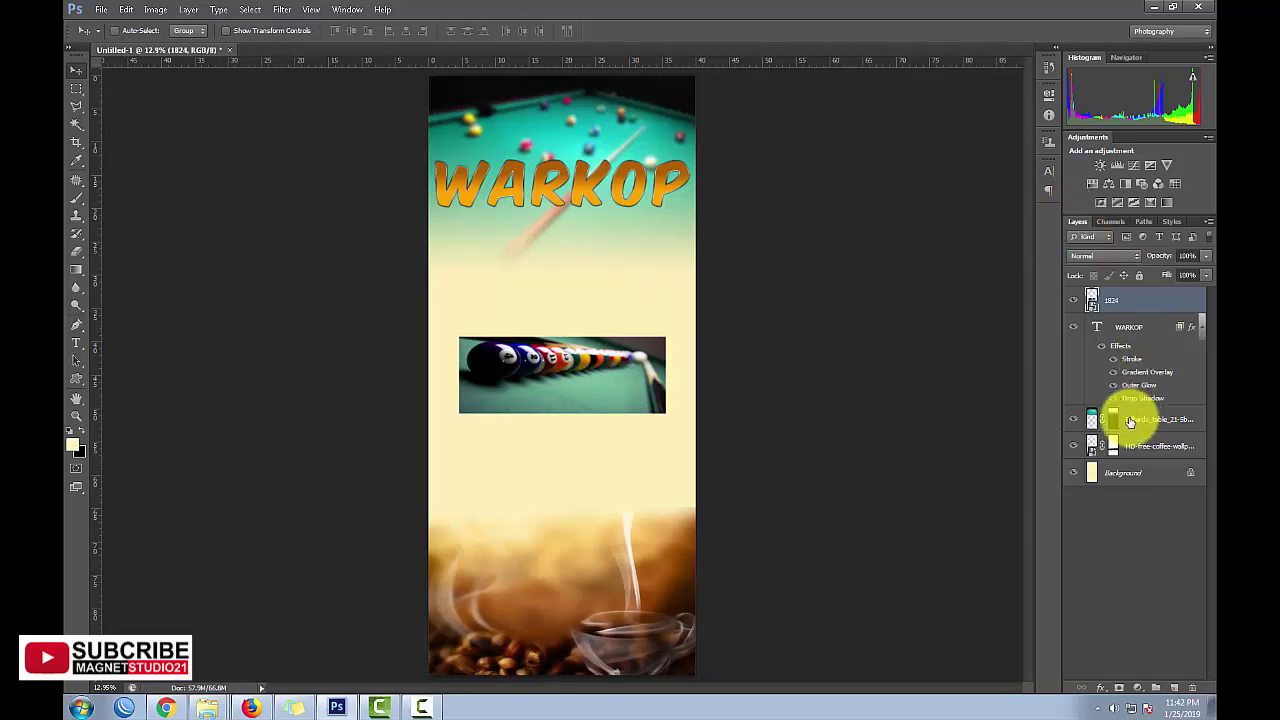
pyautogui.moveTo(1155, 301); pyautogui.dragTo(1143, 423)
pyautogui.moveTo(643, 371); pyautogui.dragTo(640, 155)
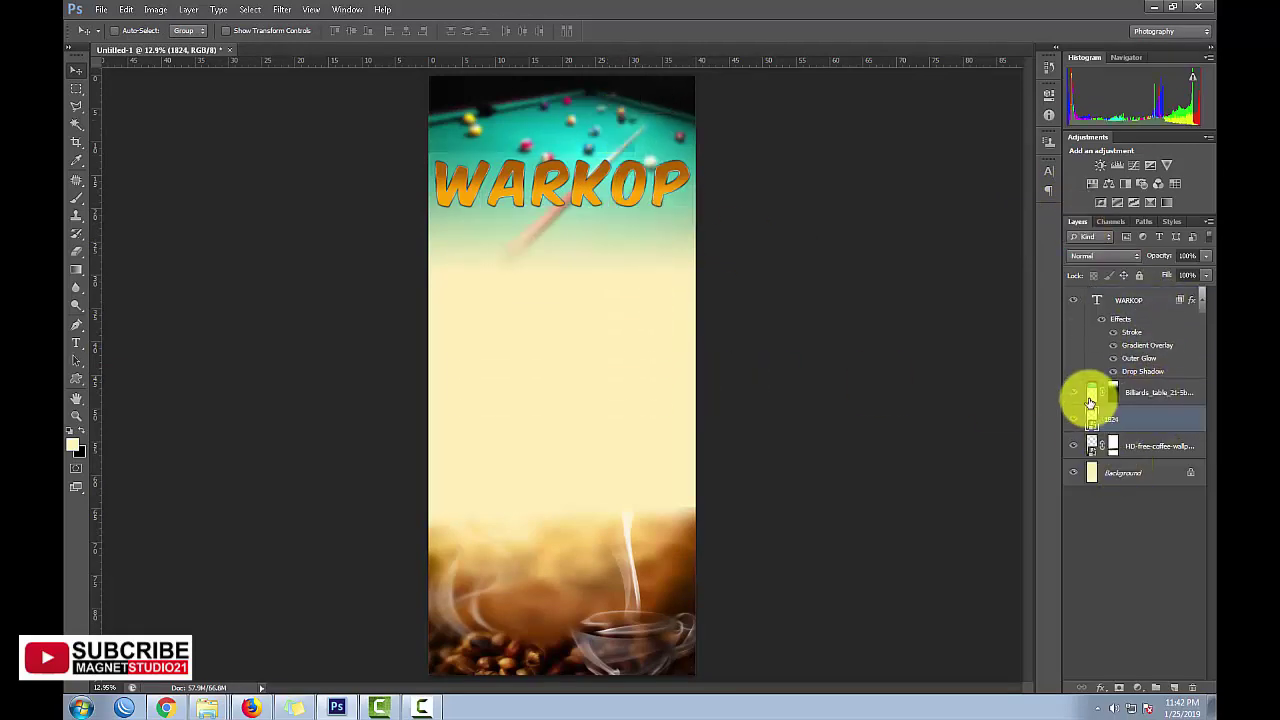
pyautogui.click(1075, 392)
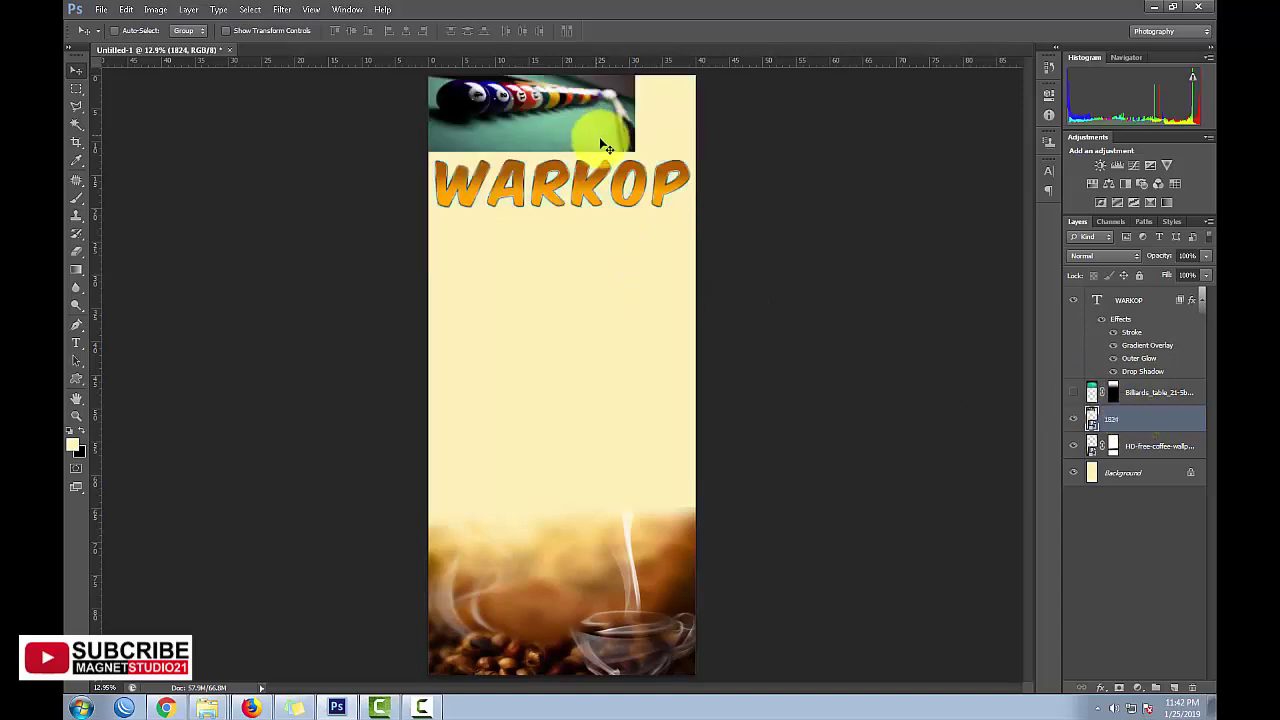
# Step: Enlarge the 1824 image across the banner top and delete the old Billiards layer
pyautogui.click(624, 193)
pyautogui.moveTo(578, 303); pyautogui.dragTo(570, 277)
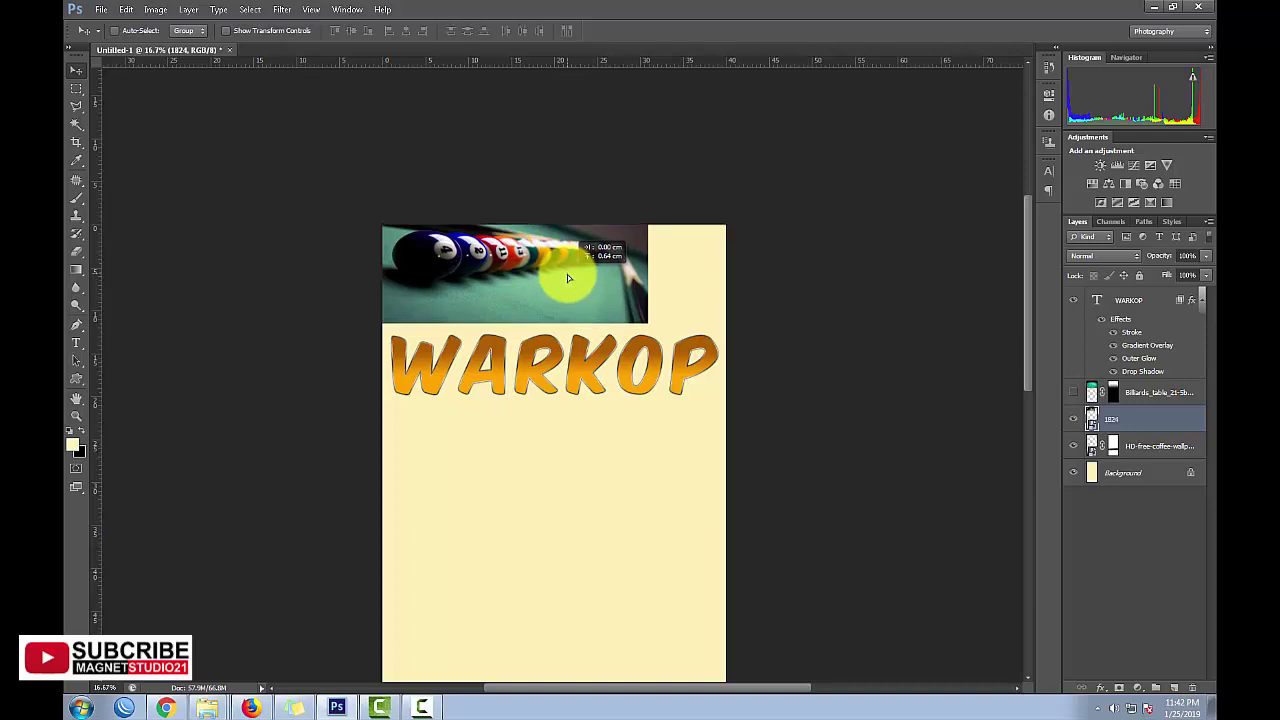
pyautogui.hotkey('ctrl', 't')
pyautogui.moveTo(647, 323); pyautogui.dragTo(727, 370)
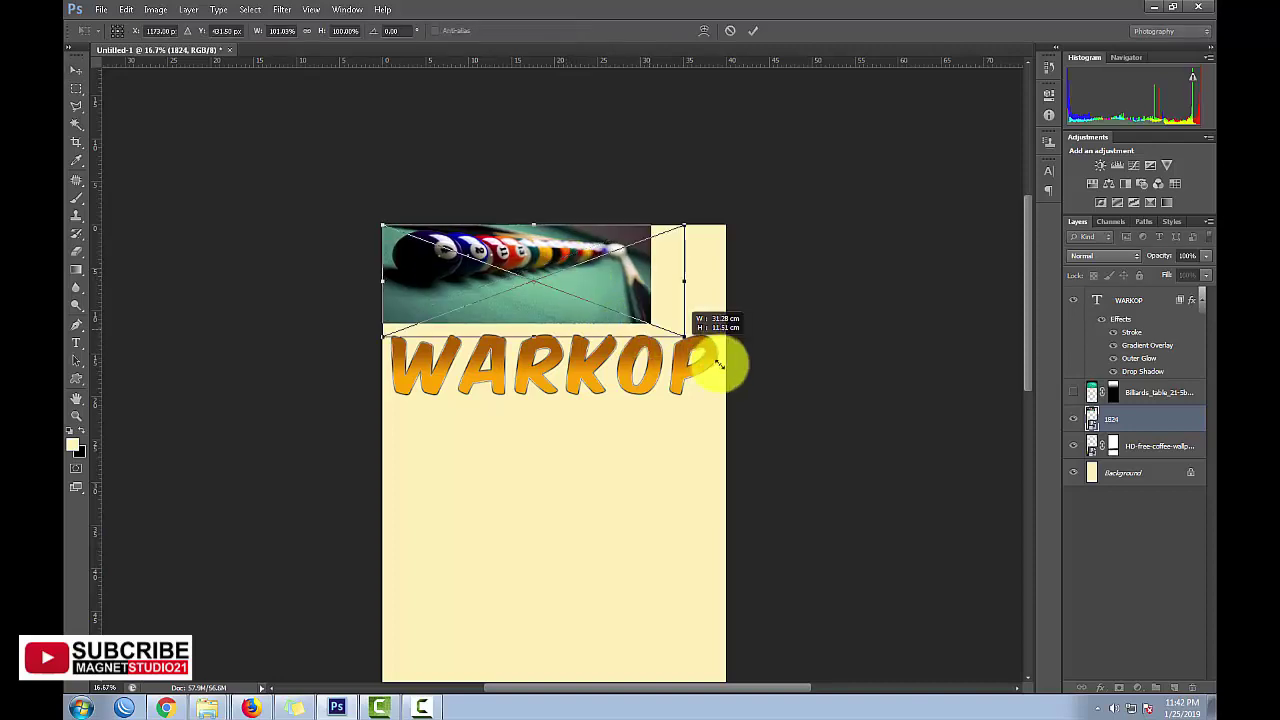
pyautogui.doubleClick(686, 303)
pyautogui.moveTo(1091, 425); pyautogui.dragTo(1117, 402)
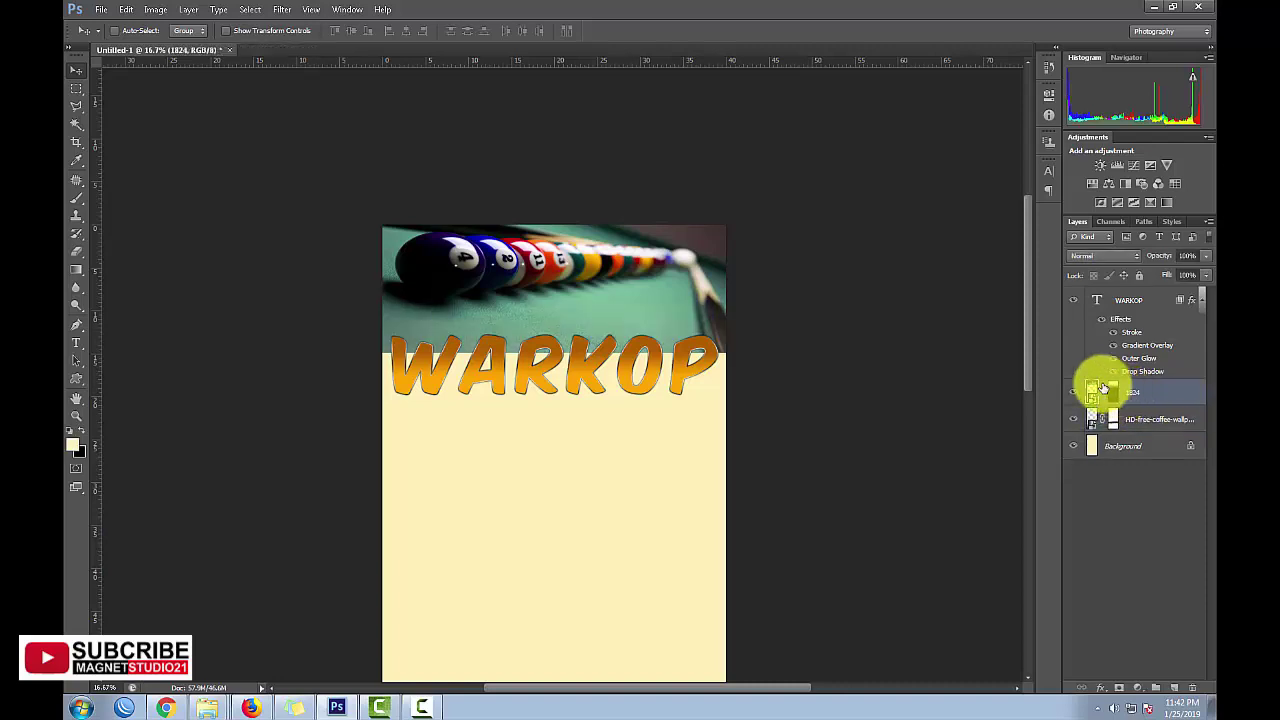
# Step: Mask the 1824 layer and gradient-fade its bottom edge into the cream background
pyautogui.click(1113, 392)
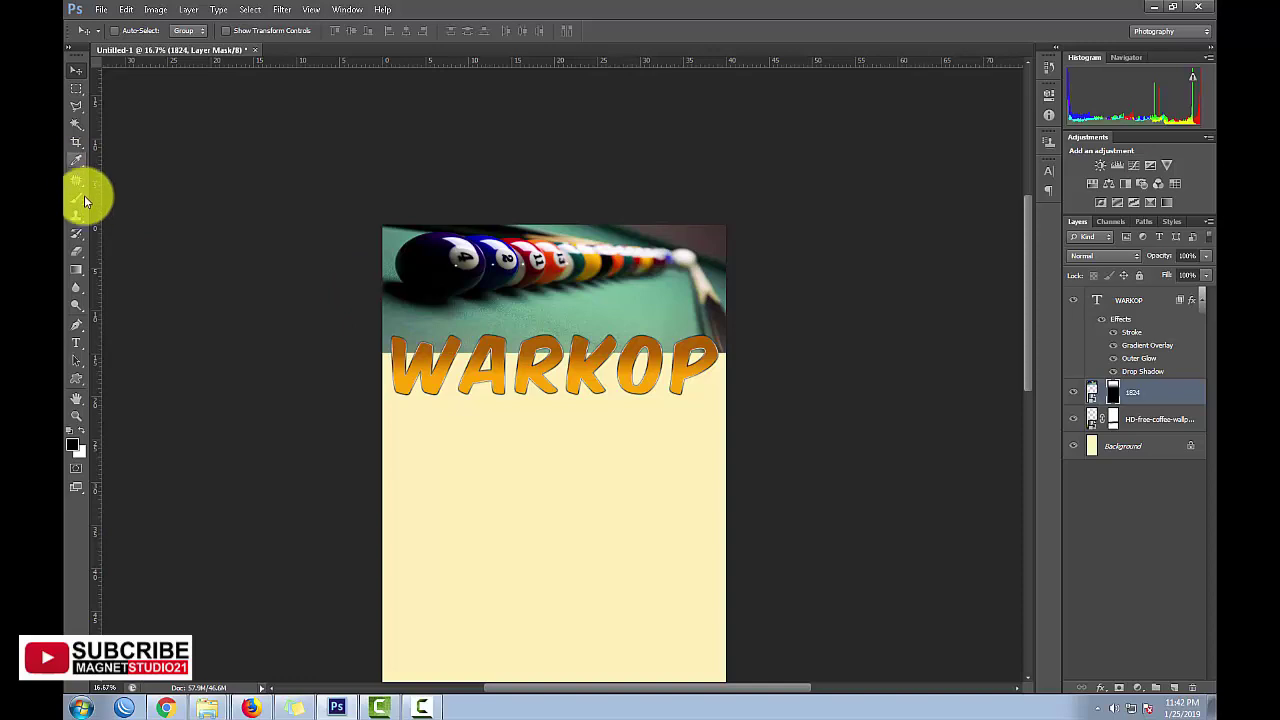
pyautogui.click(76, 270)
pyautogui.moveTo(570, 352); pyautogui.dragTo(563, 273)
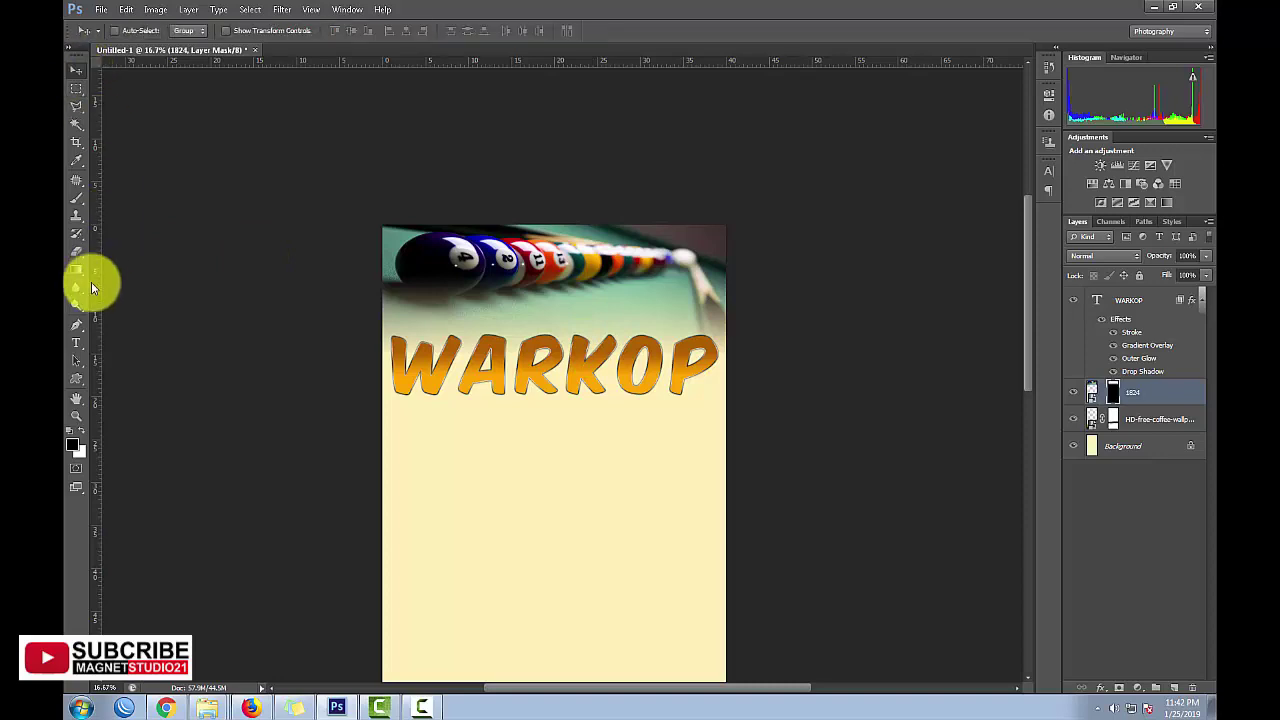
pyautogui.doubleClick(76, 398)
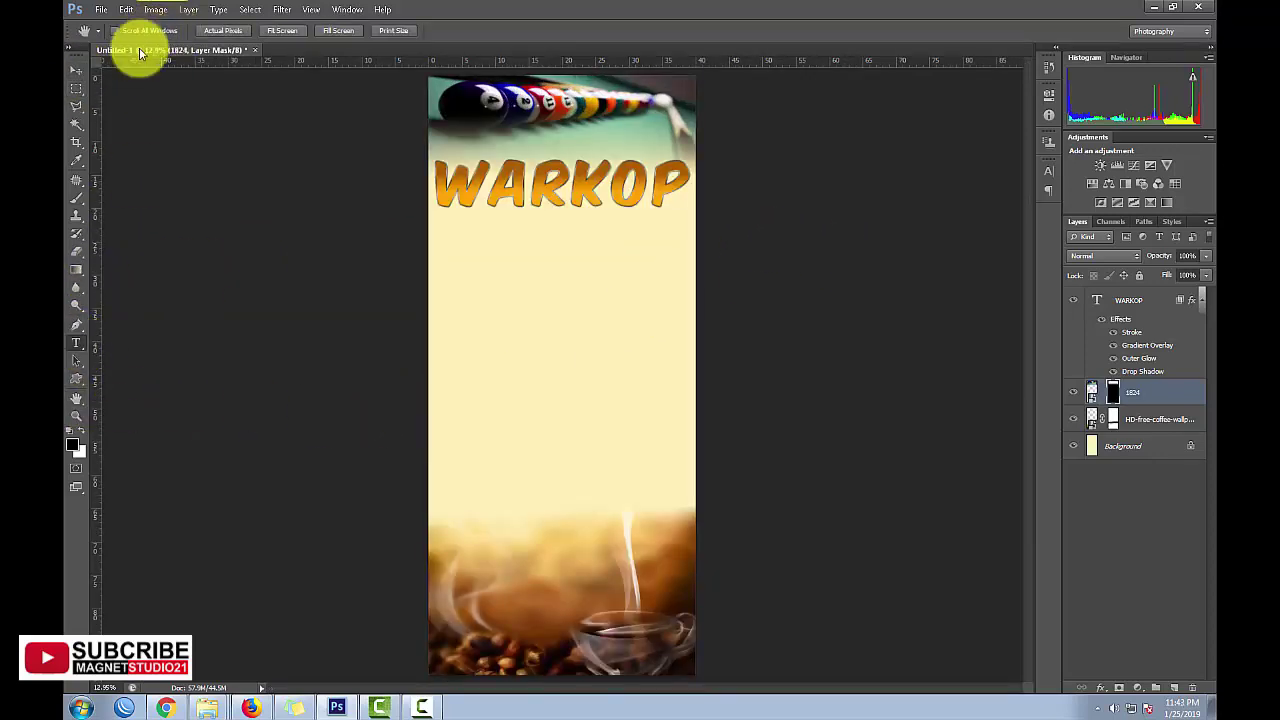
# Step: Apply the Lemon/Milk font to the WARKOP text layer
pyautogui.click(76, 342)
pyautogui.click(211, 33)
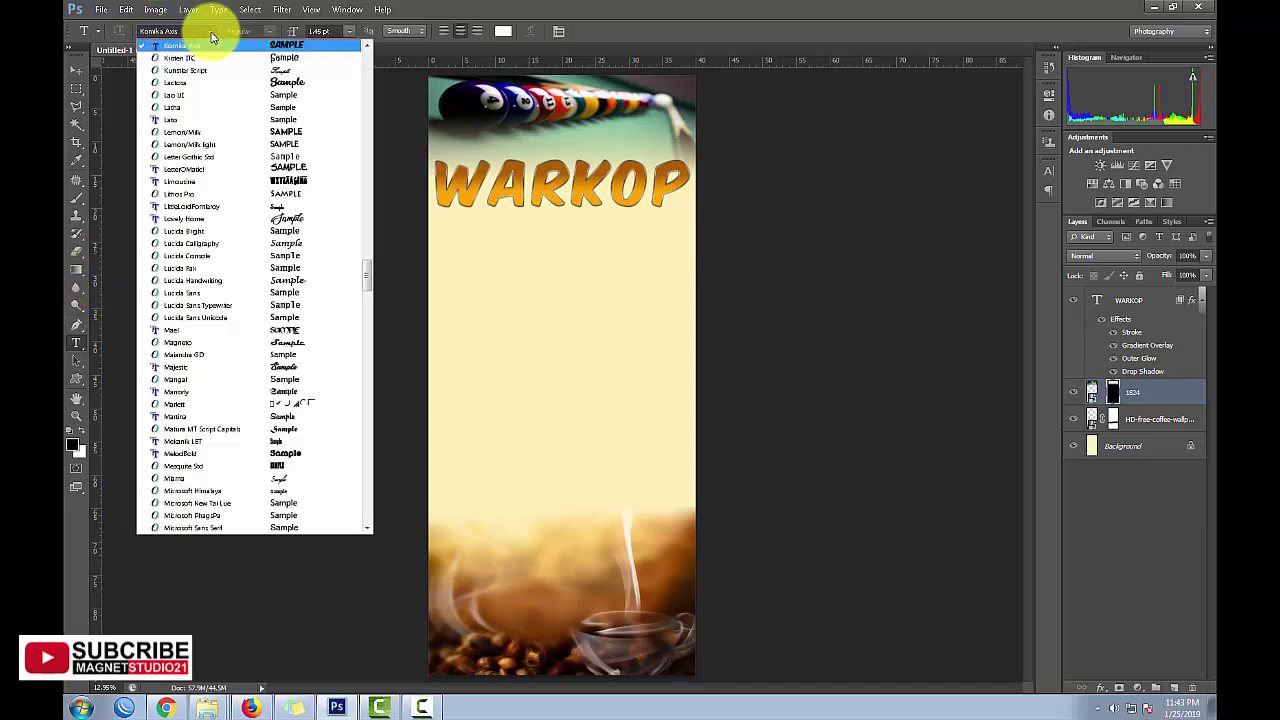
pyautogui.click(208, 133)
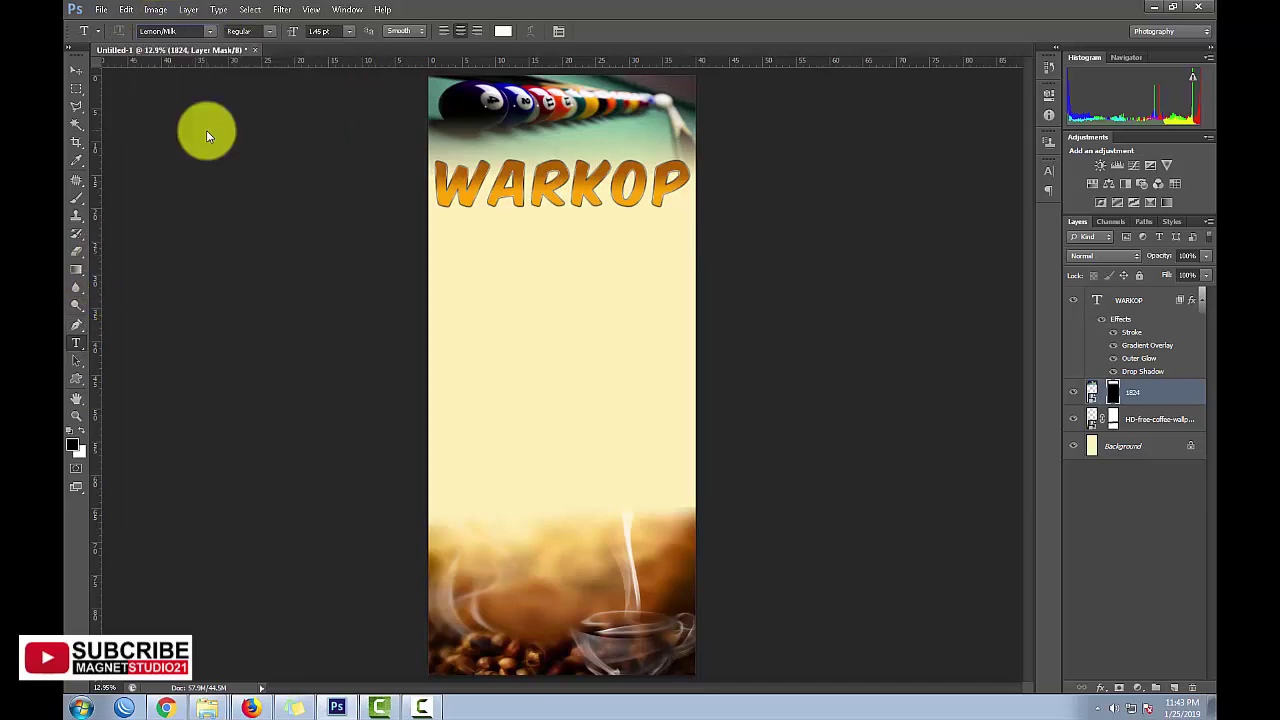
pyautogui.click(1135, 300)
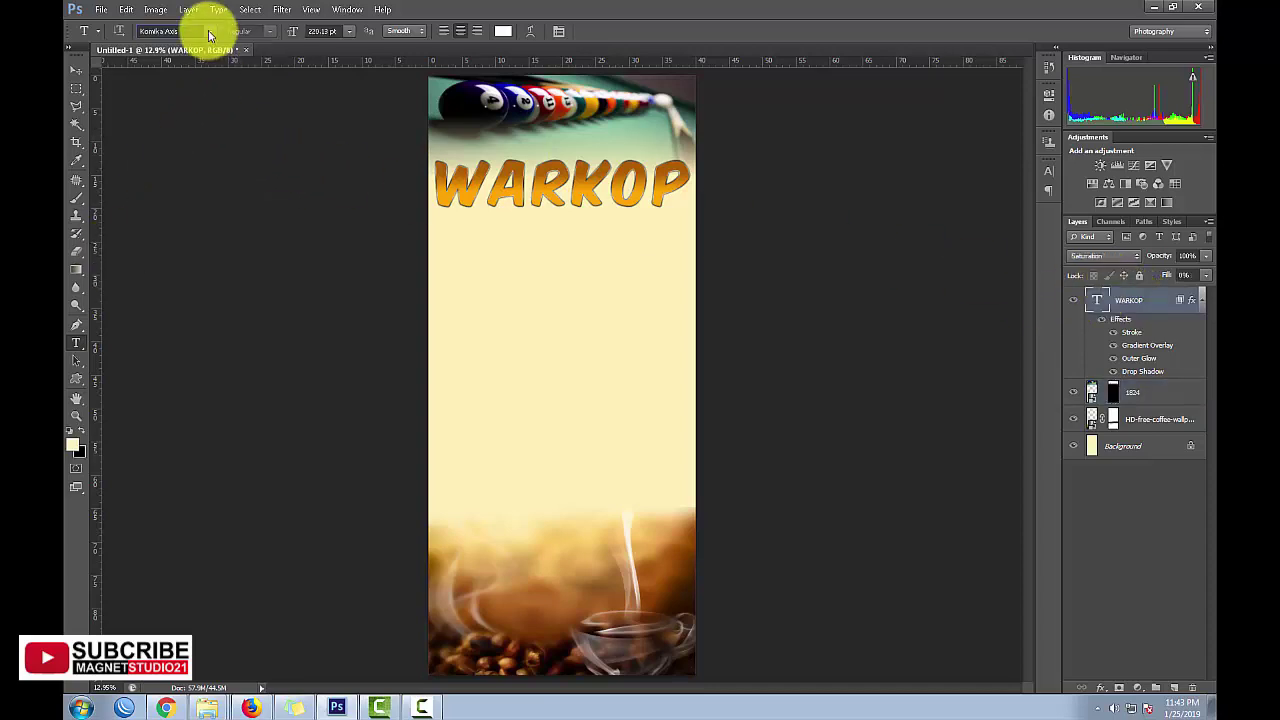
pyautogui.click(210, 32)
pyautogui.click(224, 135)
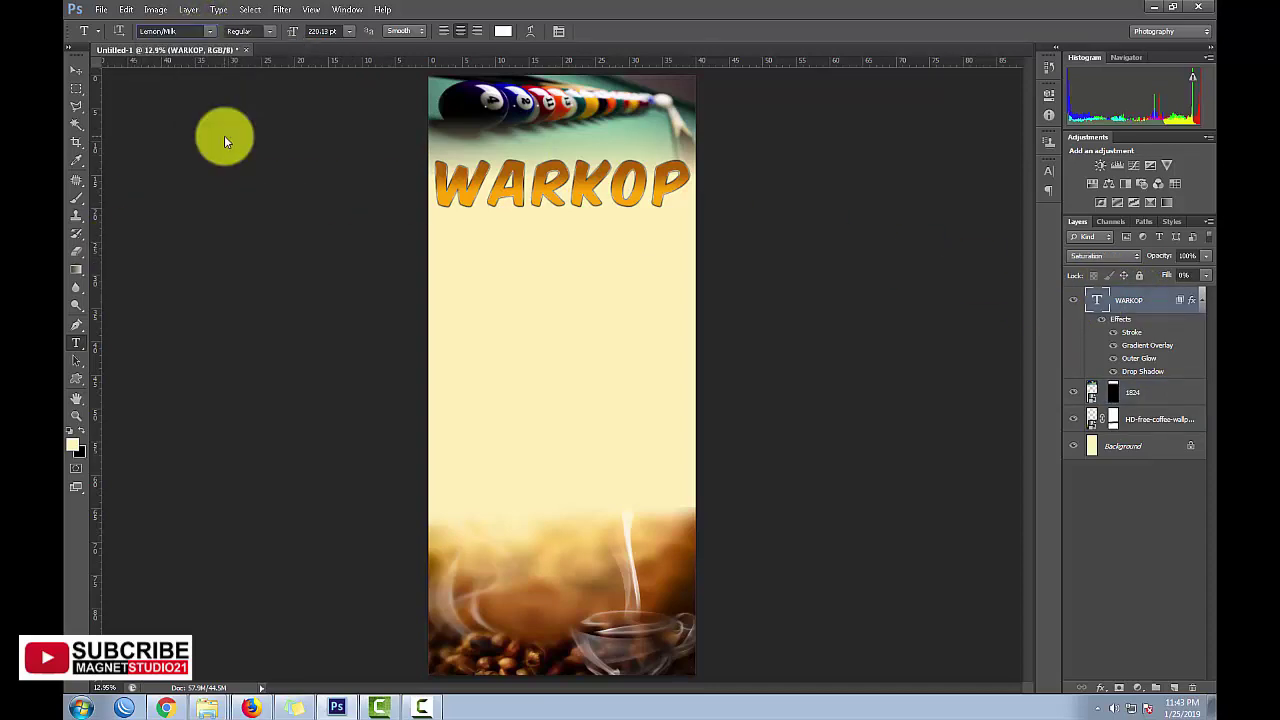
# Step: Switch the WARKOP text to the Impact font
pyautogui.click(210, 31)
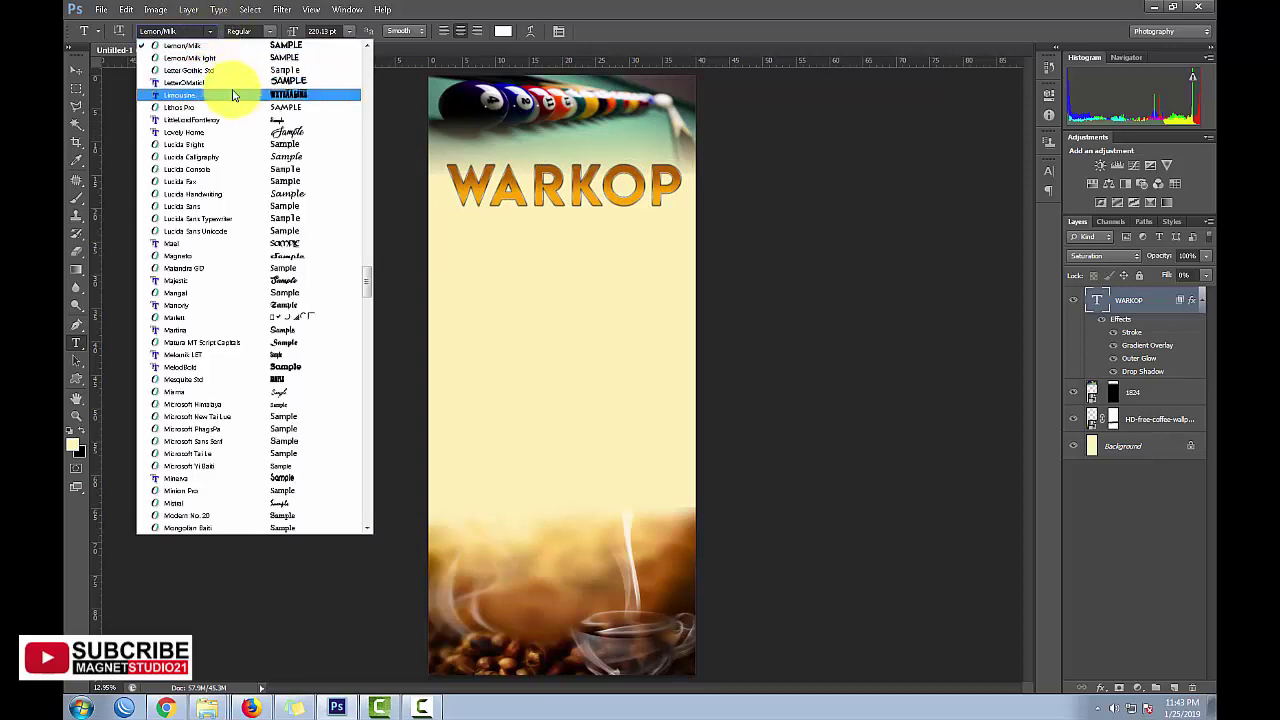
pyautogui.scroll(-2, 270, 260)
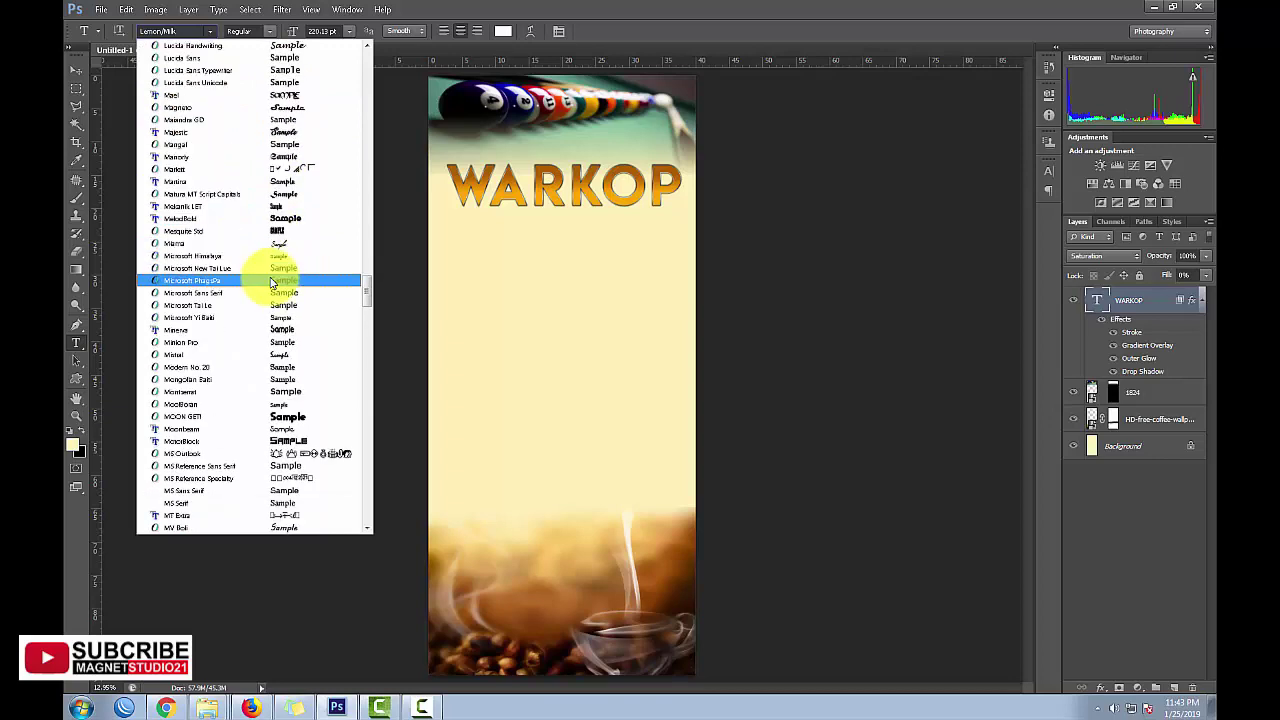
pyautogui.scroll(3, 266, 277)
pyautogui.scroll(3, 263, 263)
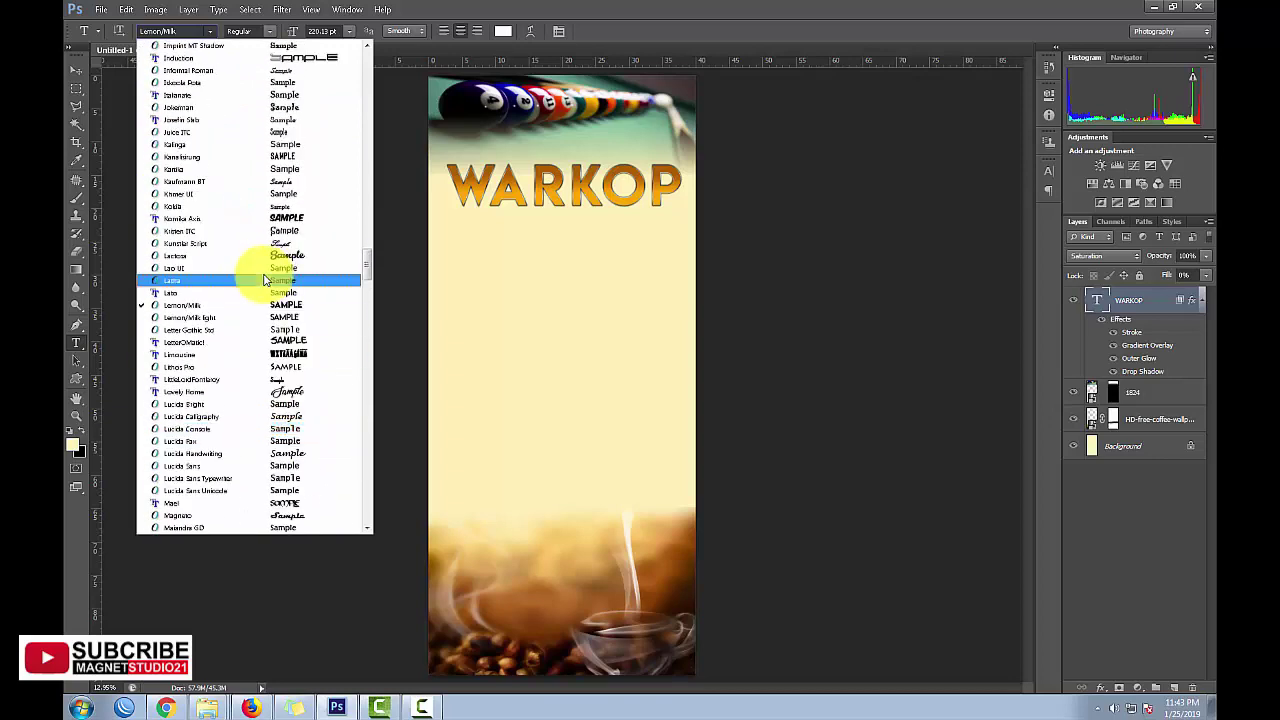
pyautogui.scroll(3, 269, 277)
pyautogui.scroll(4, 229, 227)
pyautogui.click(226, 181)
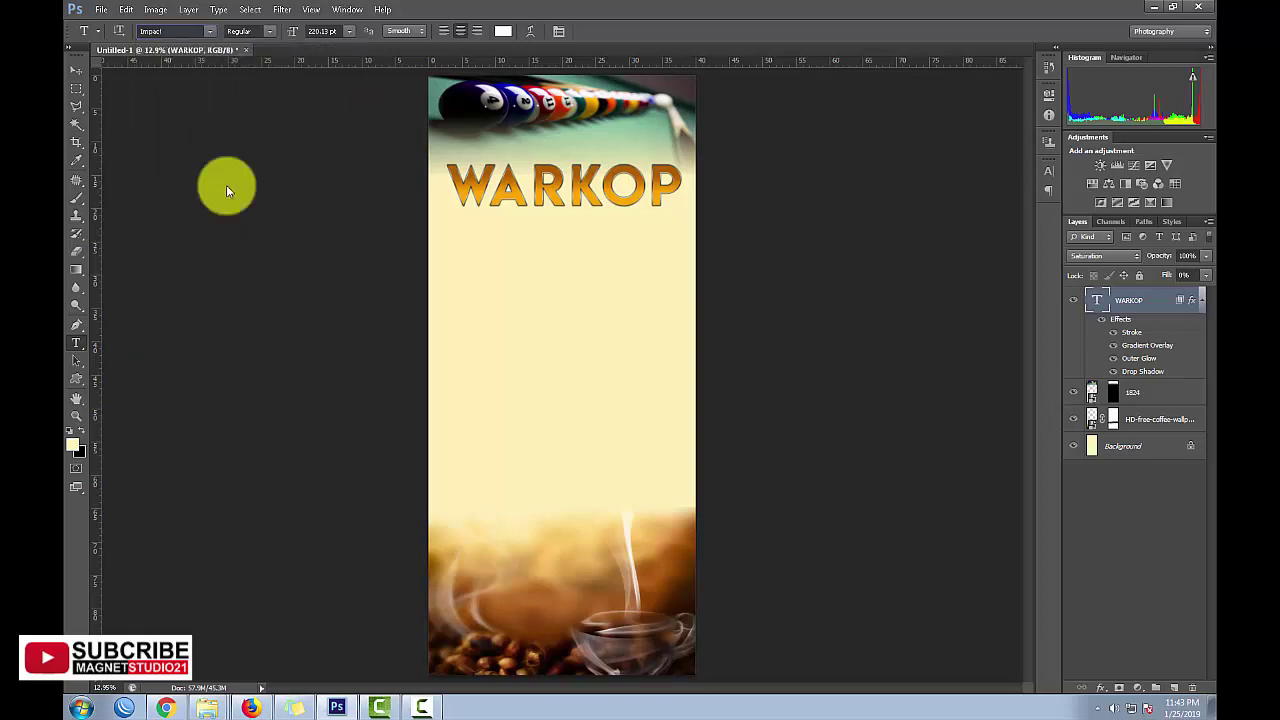
# Step: Nudge WARKOP up-left and scale it to about 122% across the banner width
pyautogui.click(76, 71)
pyautogui.moveTo(532, 192); pyautogui.dragTo(509, 180)
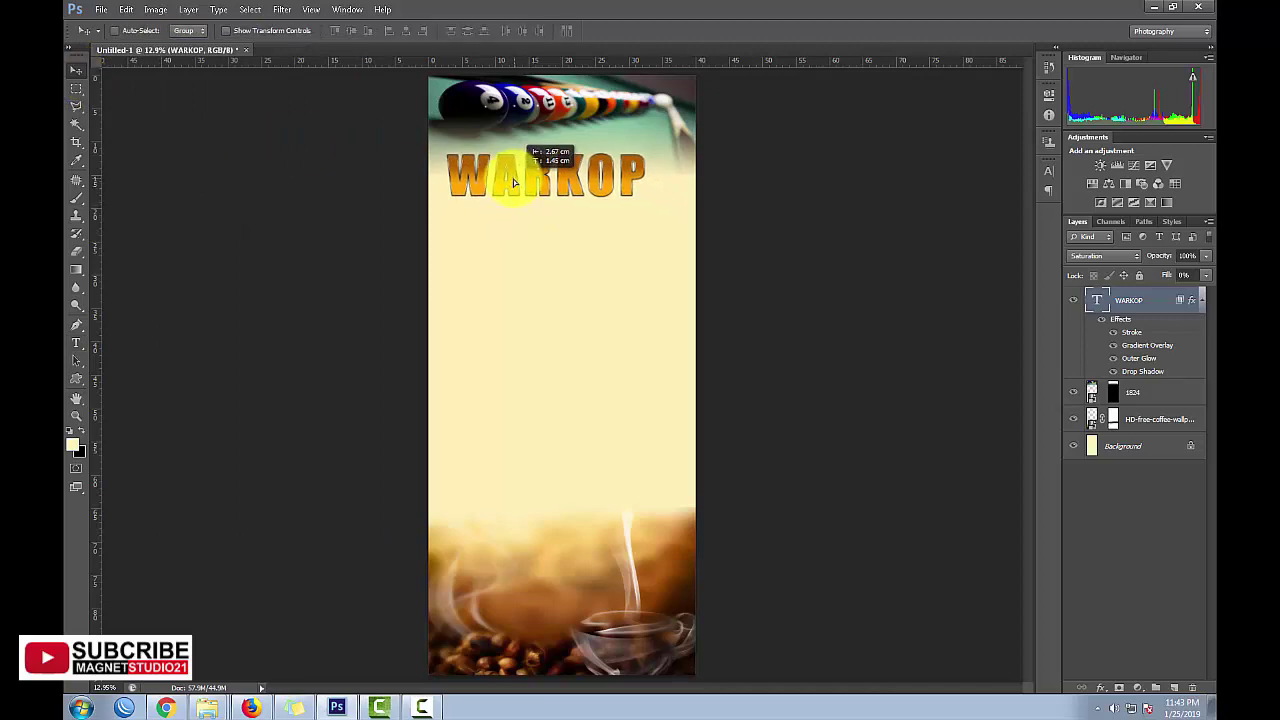
pyautogui.hotkey('ctrl', 't')
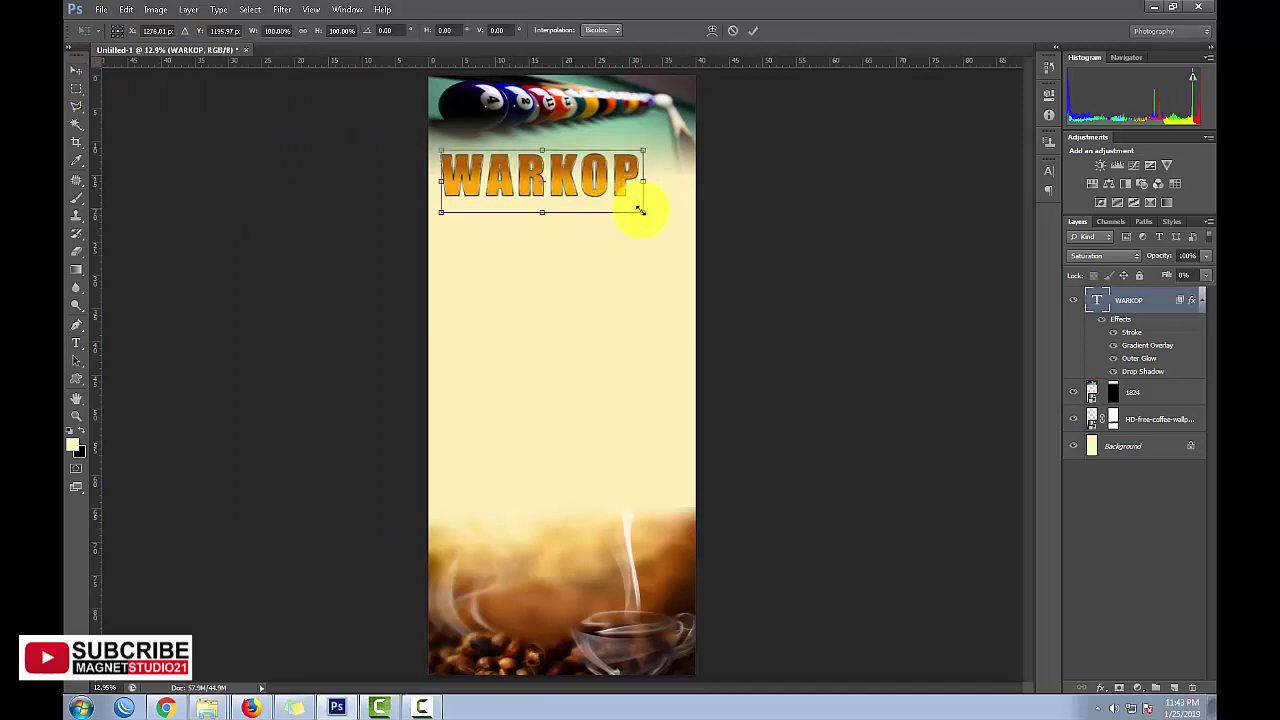
pyautogui.moveTo(682, 244); pyautogui.dragTo(679, 245)
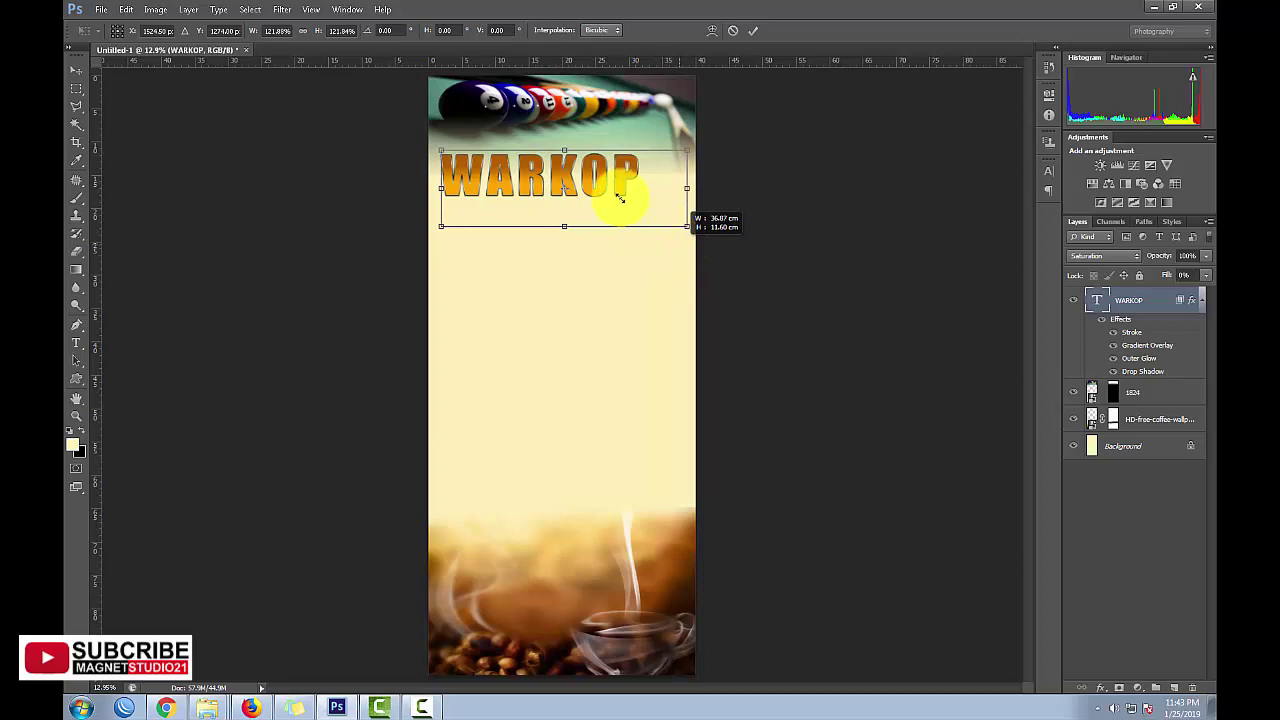
pyautogui.press('Return')
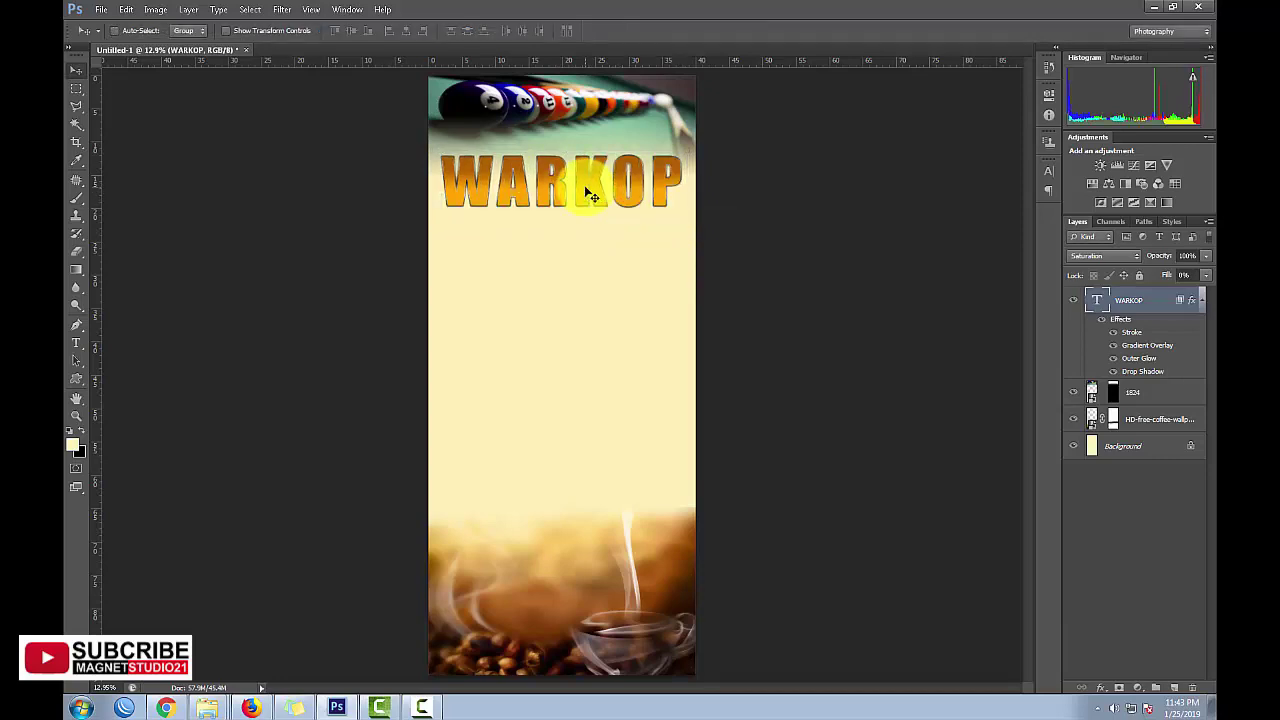
pyautogui.hotkey('ctrl', 't')
pyautogui.press('Return')
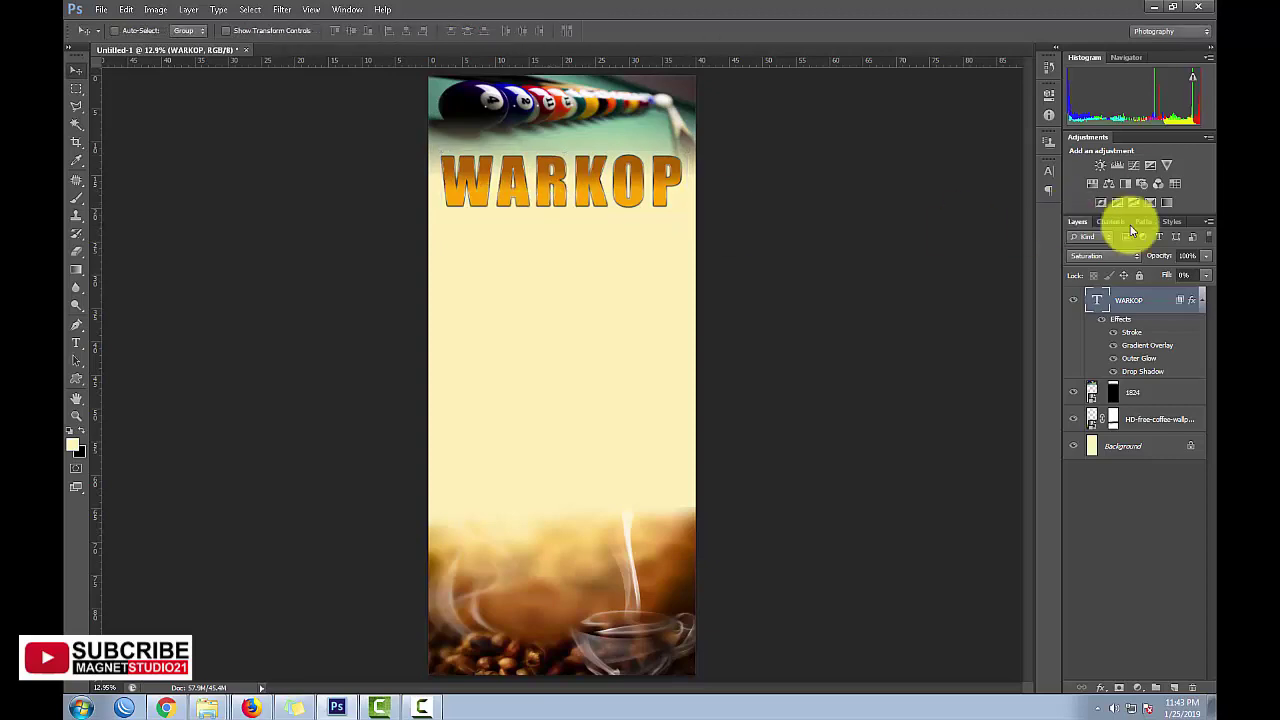
# Step: Try red and red-to-black preset styles on the WARKOP layer
pyautogui.click(1170, 221)
pyautogui.click(1117, 295)
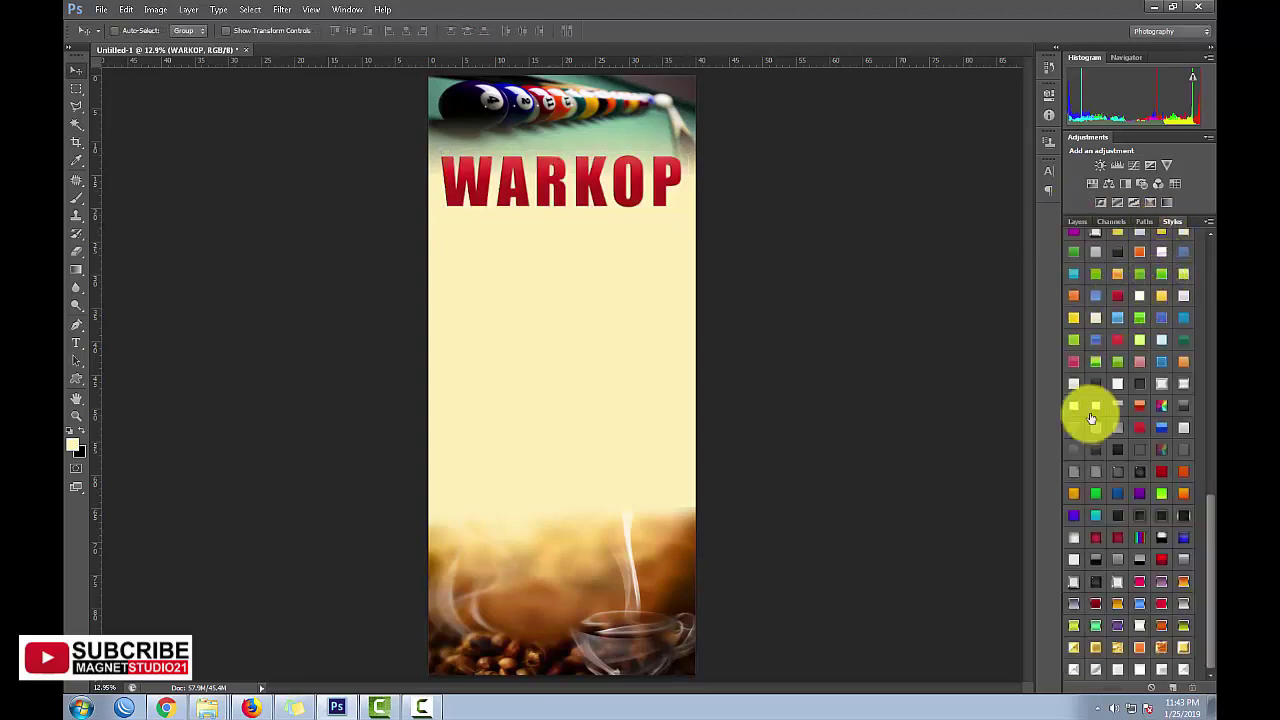
pyautogui.click(1096, 603)
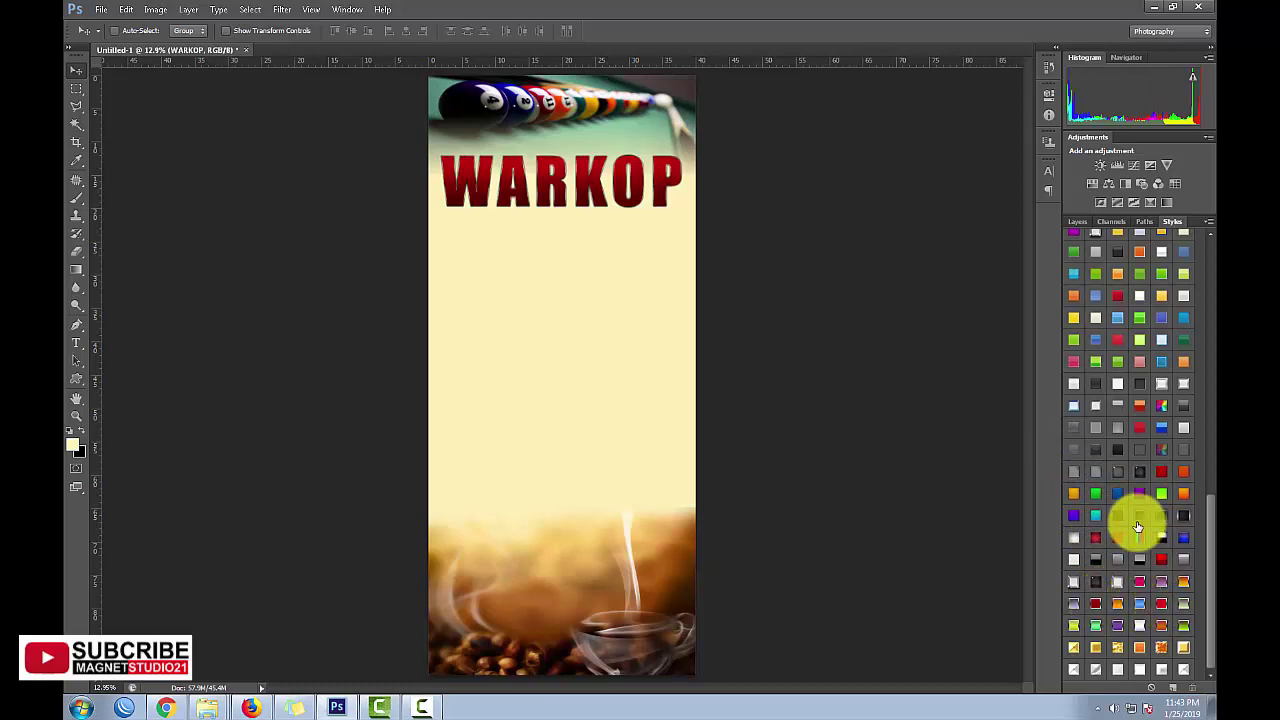
pyautogui.scroll(1, 1134, 506)
pyautogui.scroll(1, 1129, 474)
pyautogui.scroll(2, 1131, 423)
pyautogui.scroll(3, 1131, 418)
# Step: After testing an orange-yellow gradient, settle WARKOP on the dark red preset style
pyautogui.click(1120, 408)
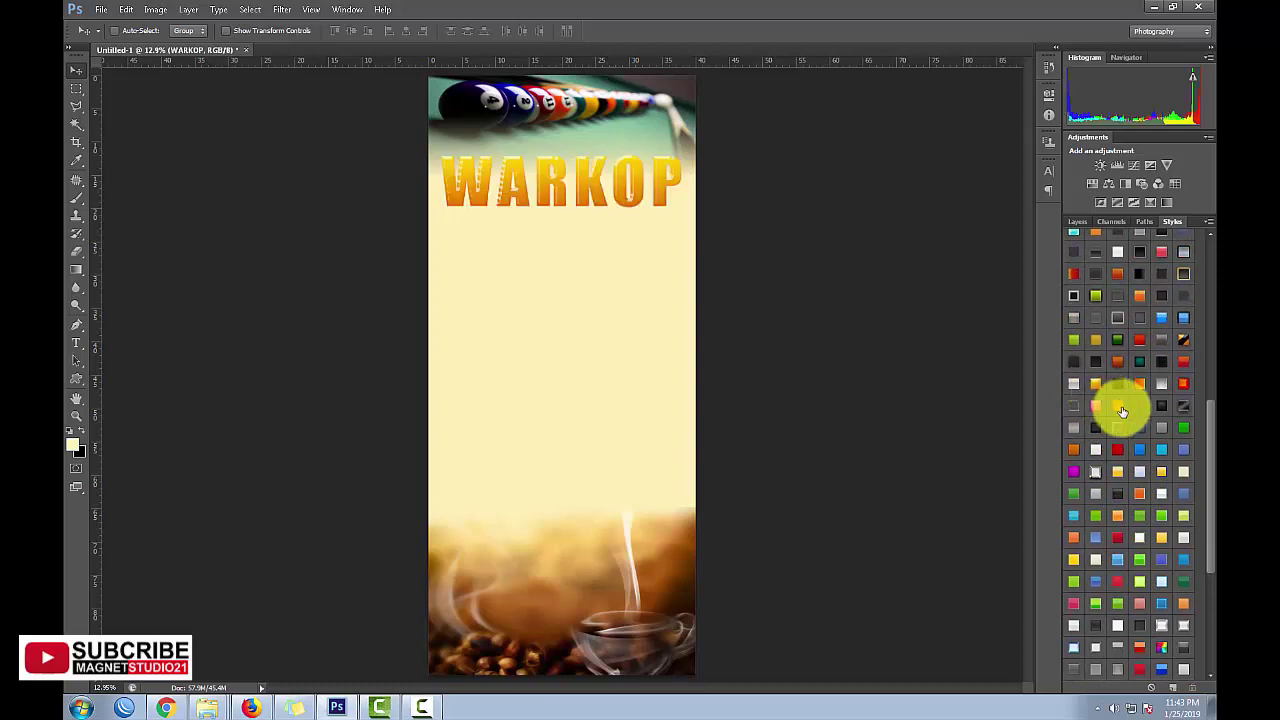
pyautogui.scroll(2, 1122, 410)
pyautogui.scroll(1, 1120, 412)
pyautogui.scroll(2, 1120, 414)
pyautogui.scroll(2, 1118, 418)
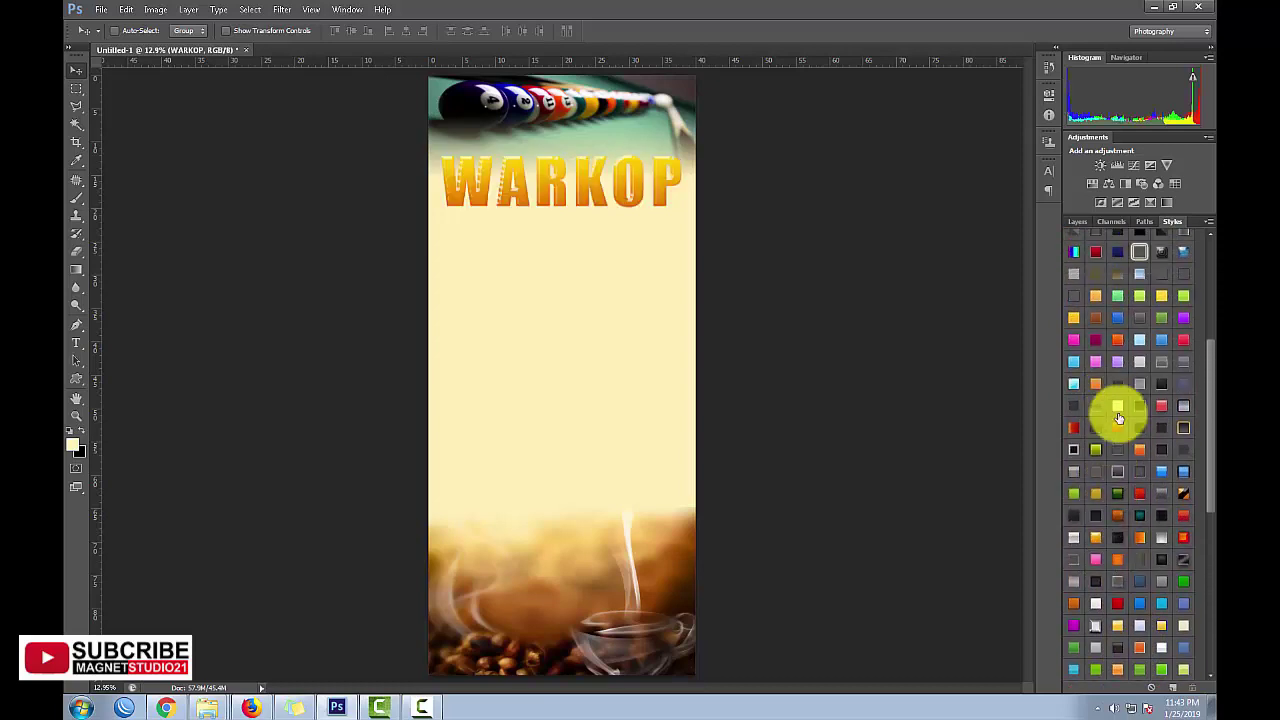
pyautogui.click(1095, 252)
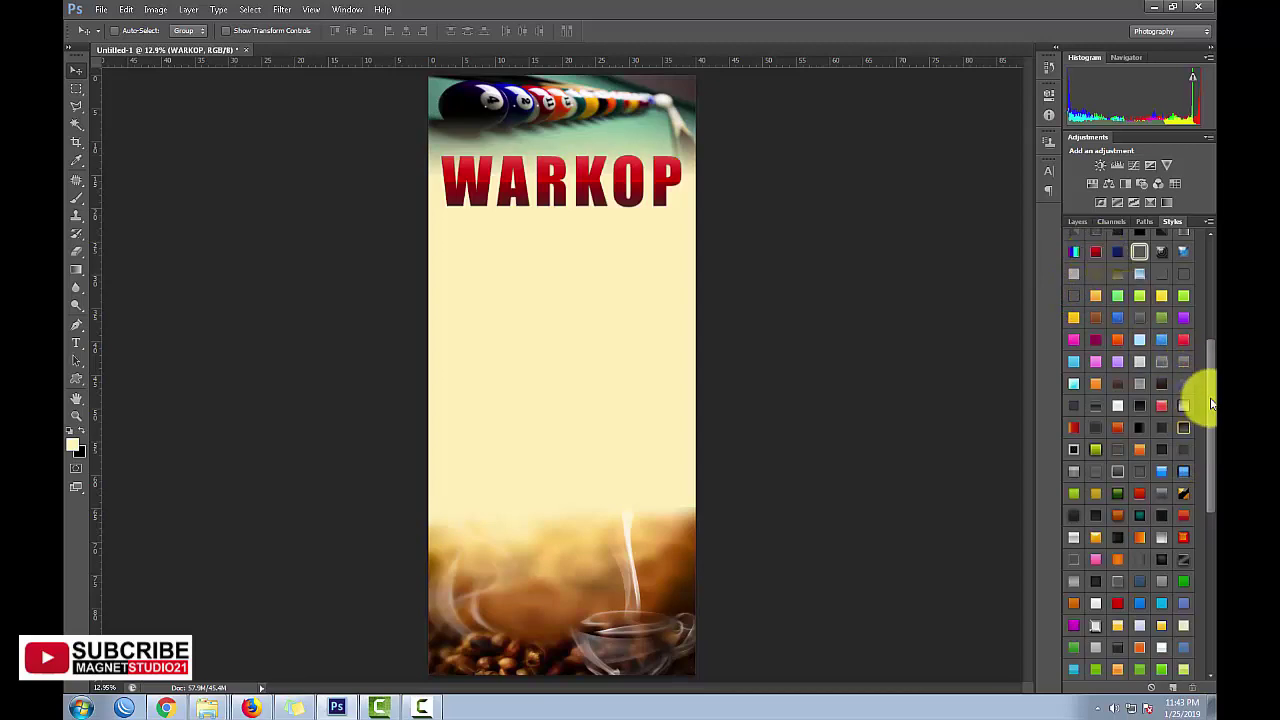
pyautogui.scroll(4, 1205, 360)
pyautogui.scroll(3, 1199, 318)
pyautogui.scroll(4, 1197, 290)
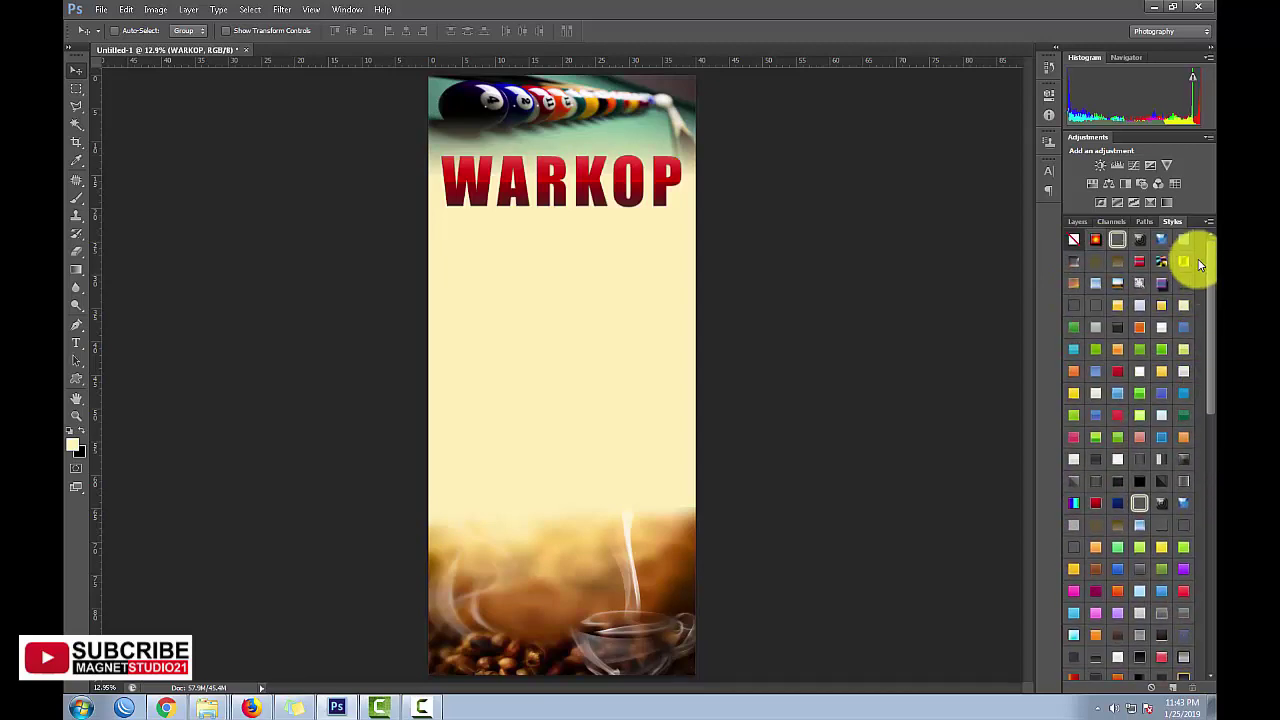
# Step: Enable a bigger drop shadow and a thick white stroke on WARKOP
pyautogui.click(1078, 220)
pyautogui.doubleClick(1078, 298)
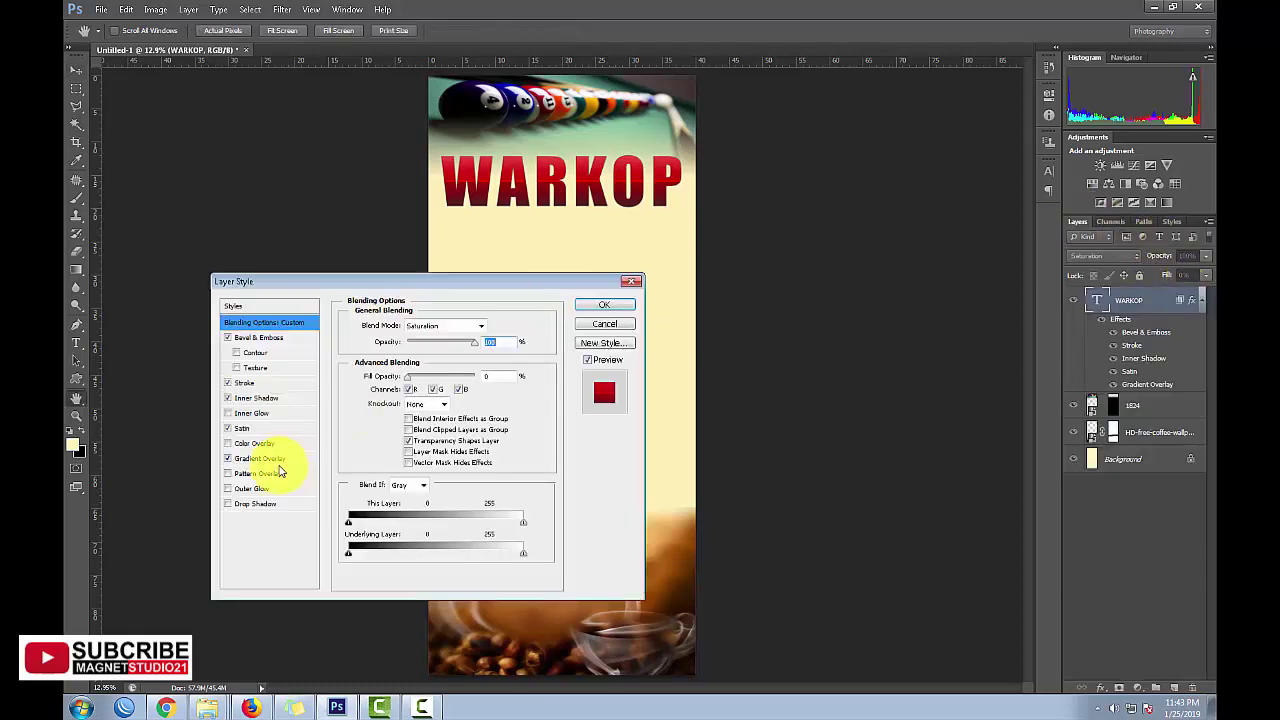
pyautogui.click(254, 505)
pyautogui.moveTo(398, 417); pyautogui.dragTo(416, 422)
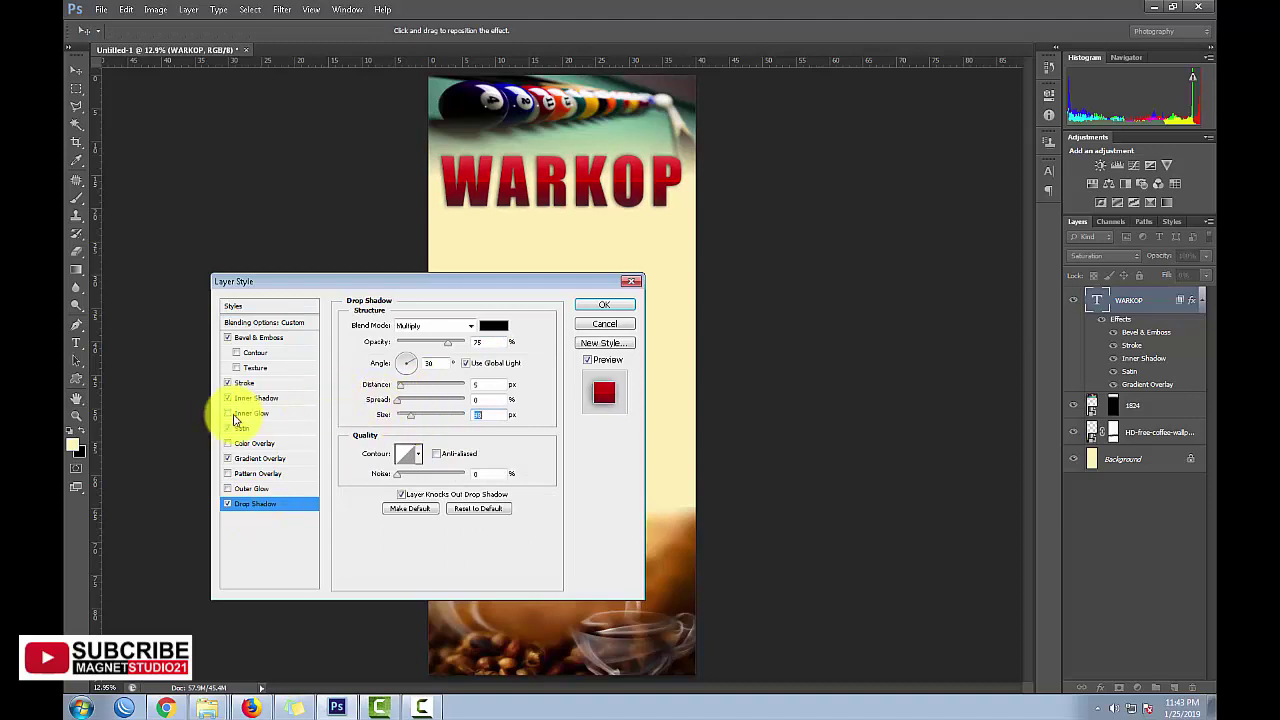
pyautogui.click(244, 384)
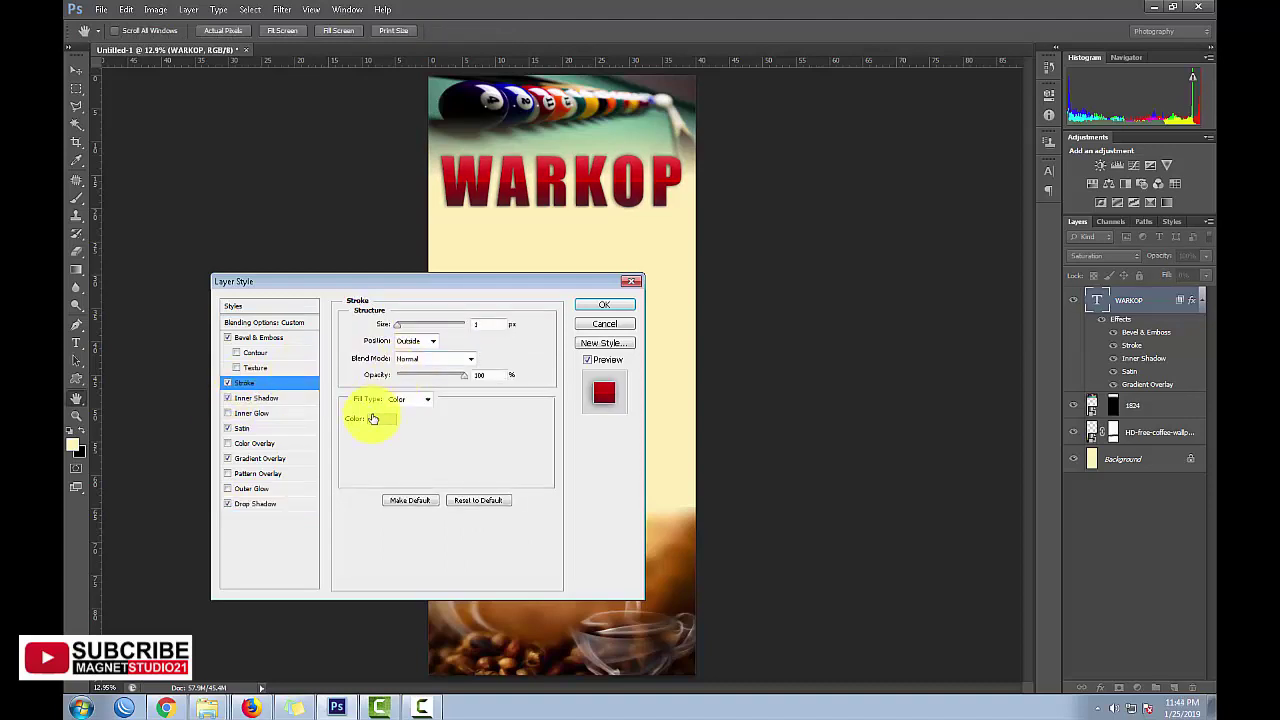
pyautogui.click(381, 418)
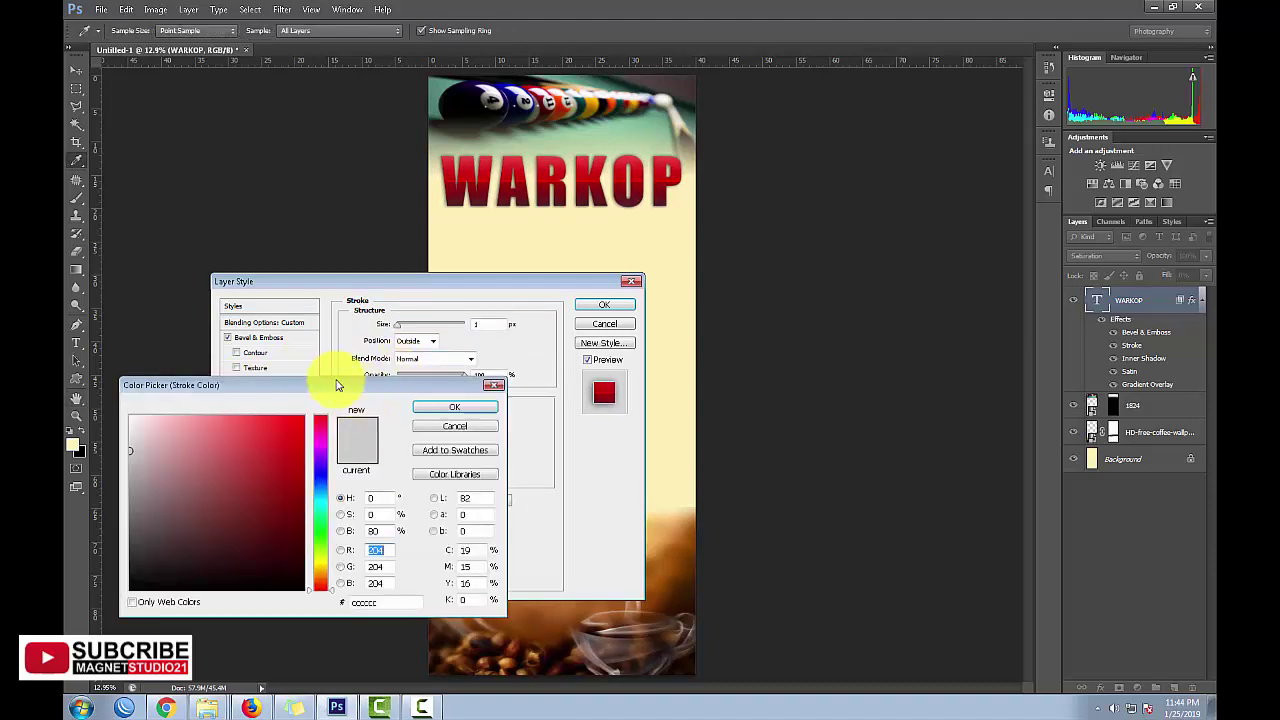
pyautogui.click(440, 407)
pyautogui.moveTo(397, 328); pyautogui.dragTo(407, 331)
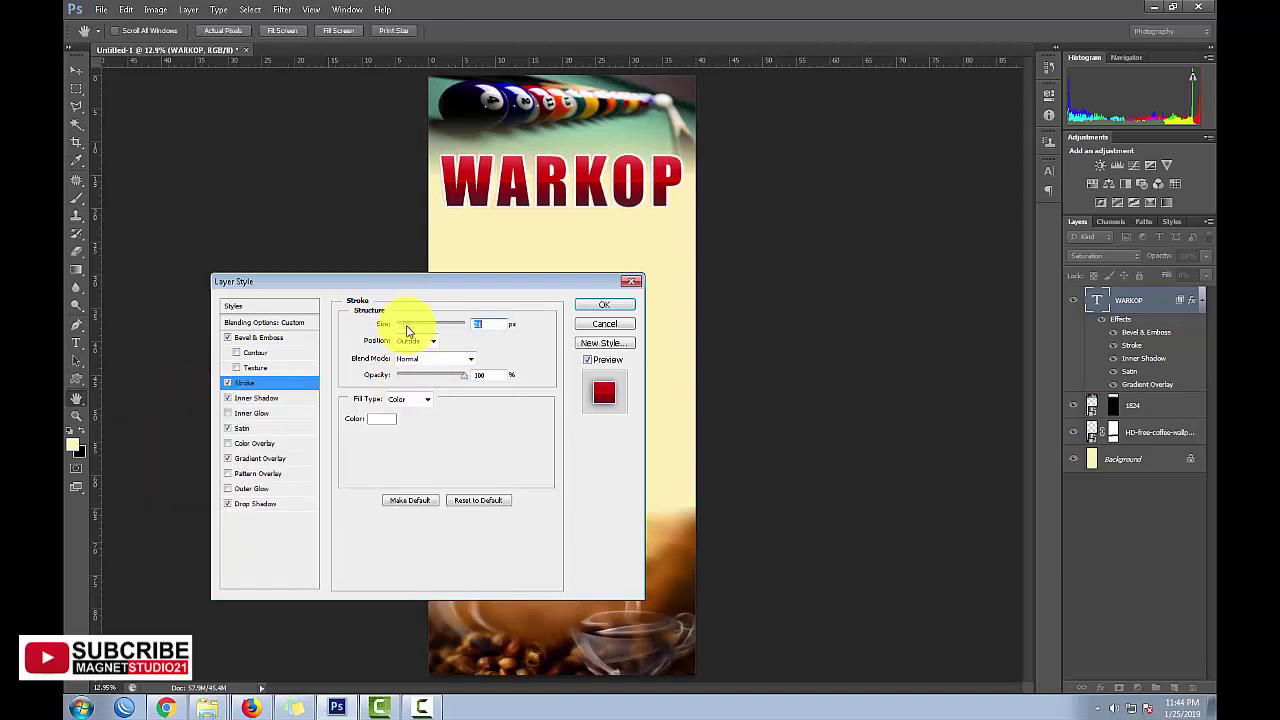
# Step: Raise the WARKOP drop shadow to 100% opacity with a larger size, and apply
pyautogui.click(255, 505)
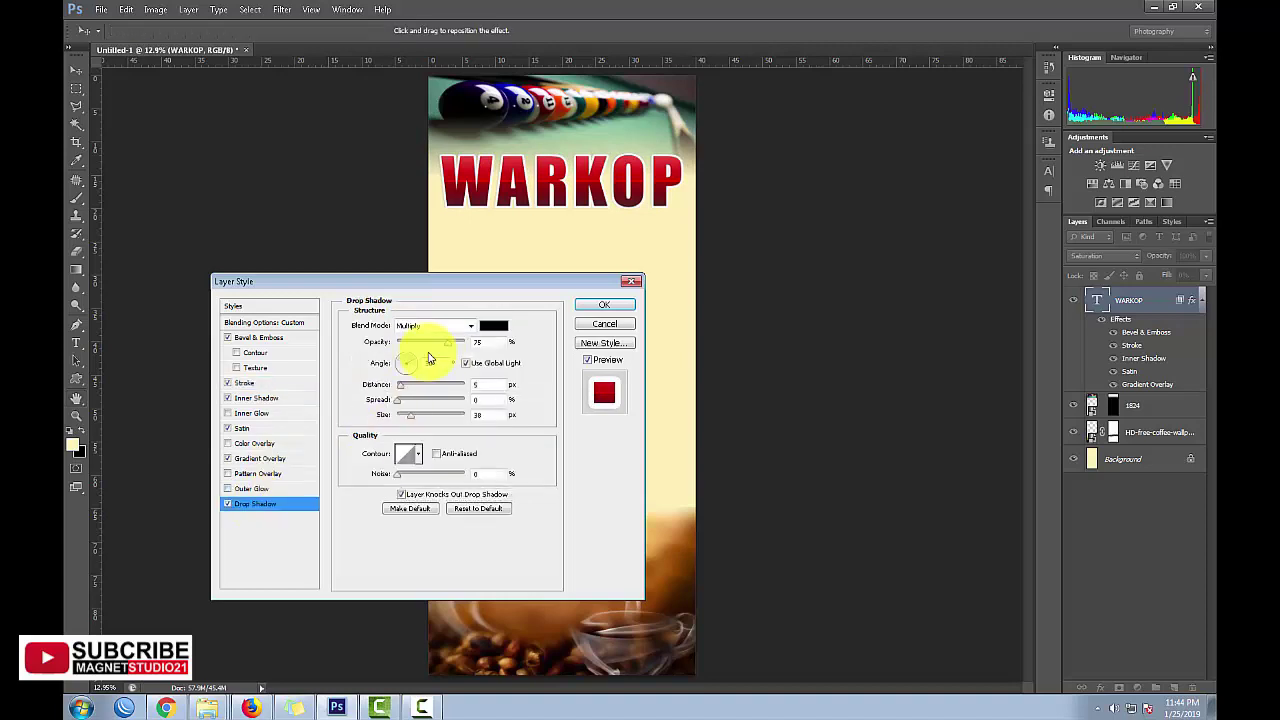
pyautogui.moveTo(451, 347); pyautogui.dragTo(476, 336)
pyautogui.moveTo(418, 420); pyautogui.dragTo(428, 419)
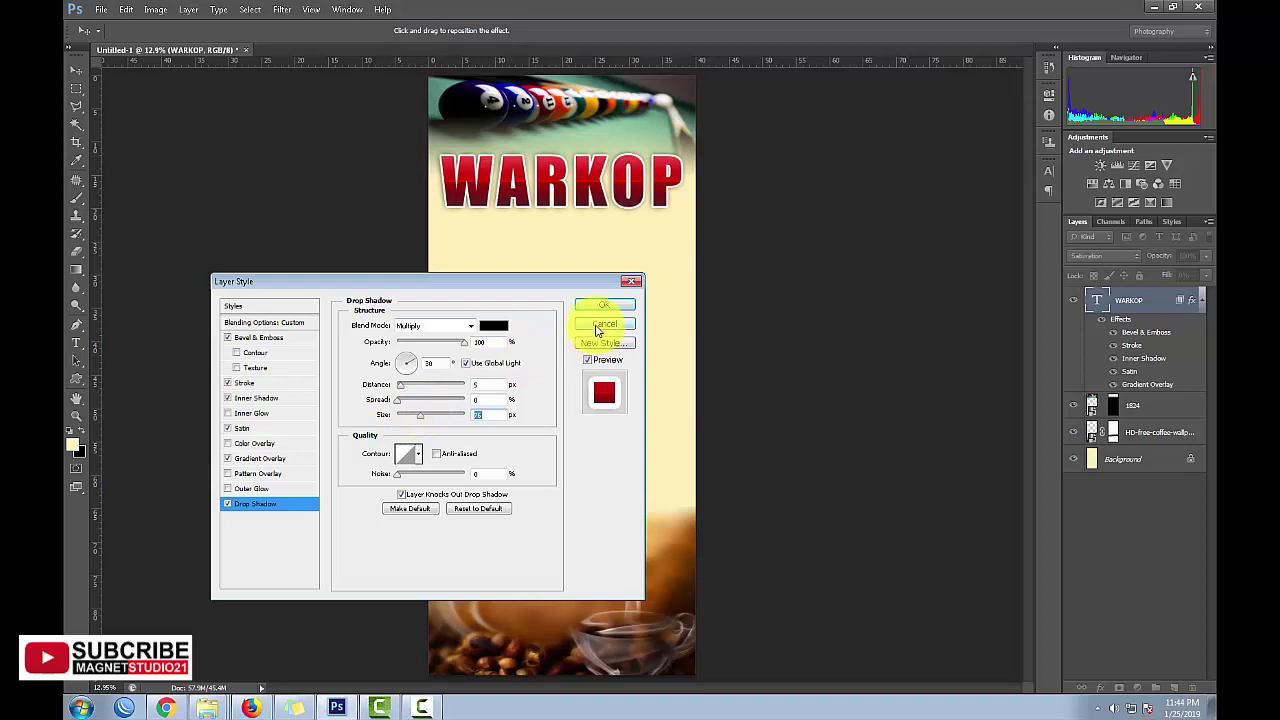
pyautogui.click(604, 305)
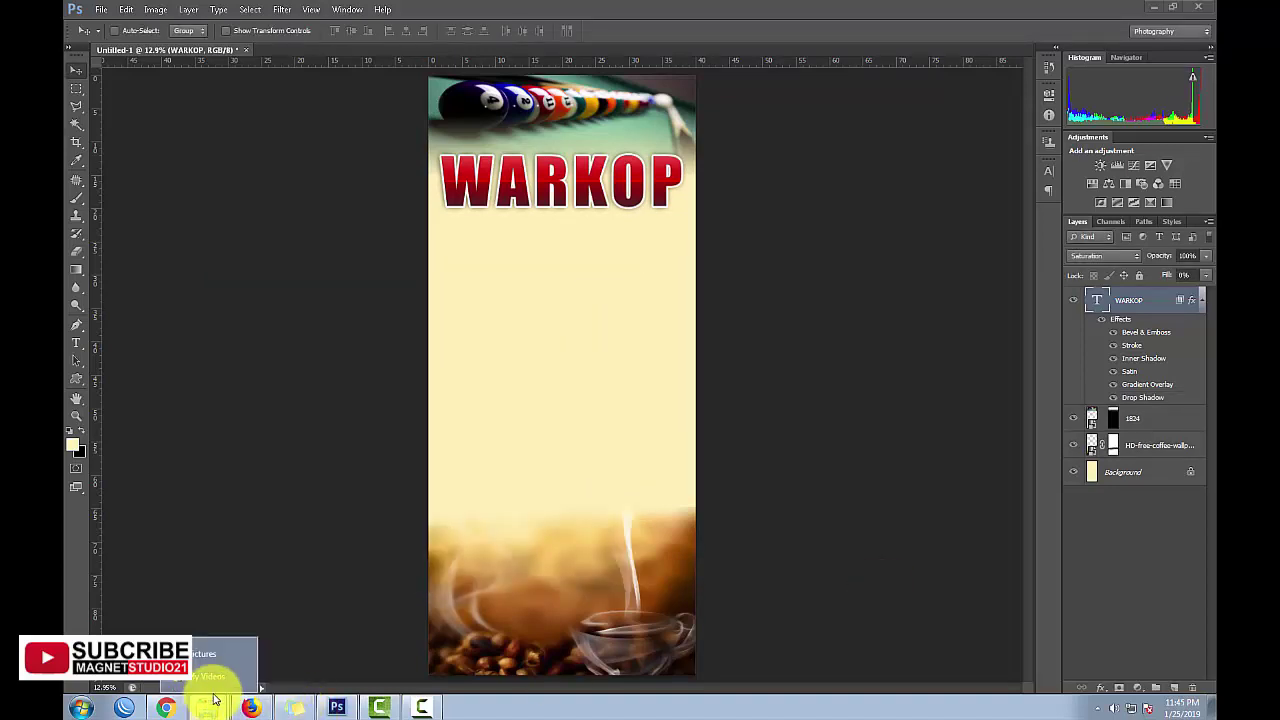
pyautogui.click(212, 678)
pyautogui.click(695, 445)
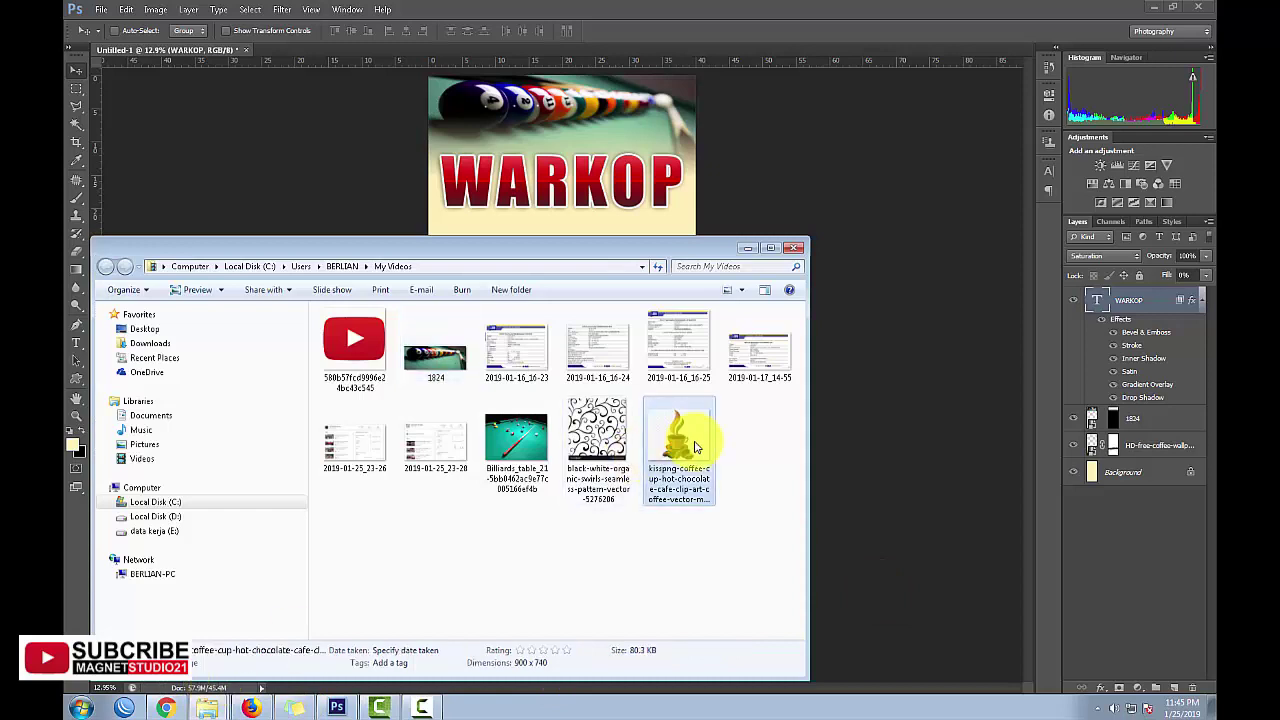
pyautogui.doubleClick(697, 446)
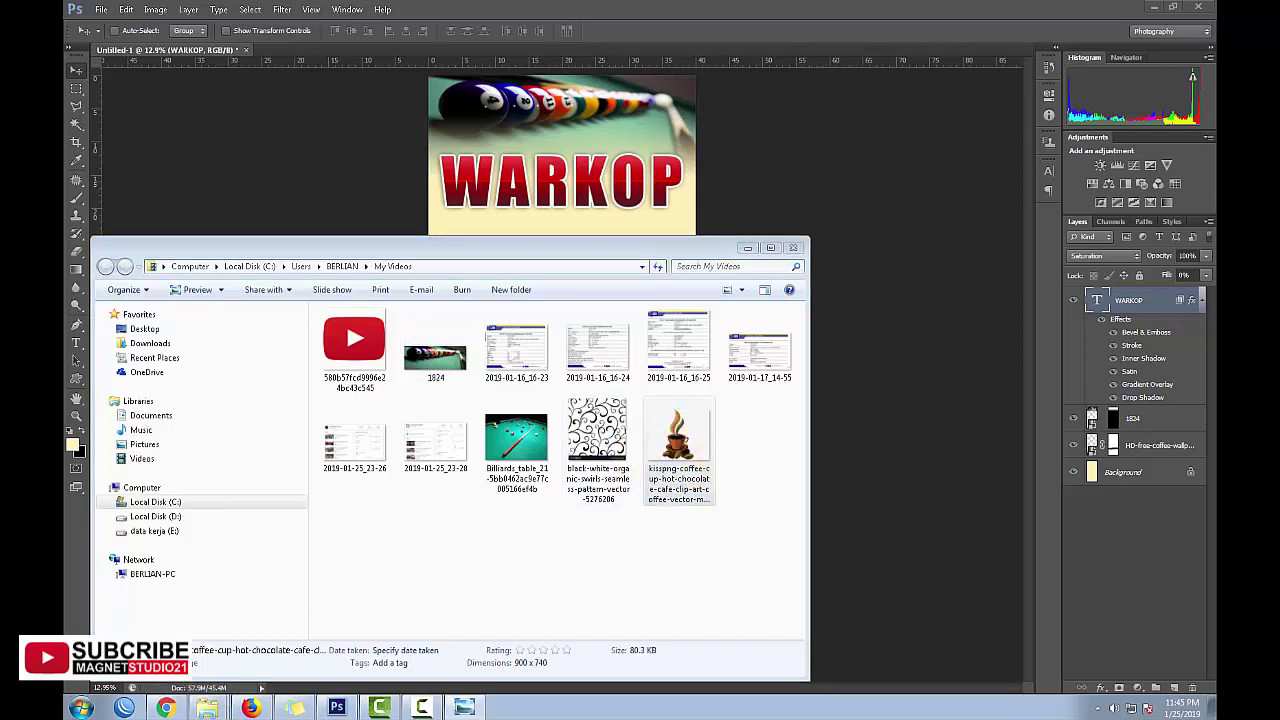
pyautogui.click(788, 65)
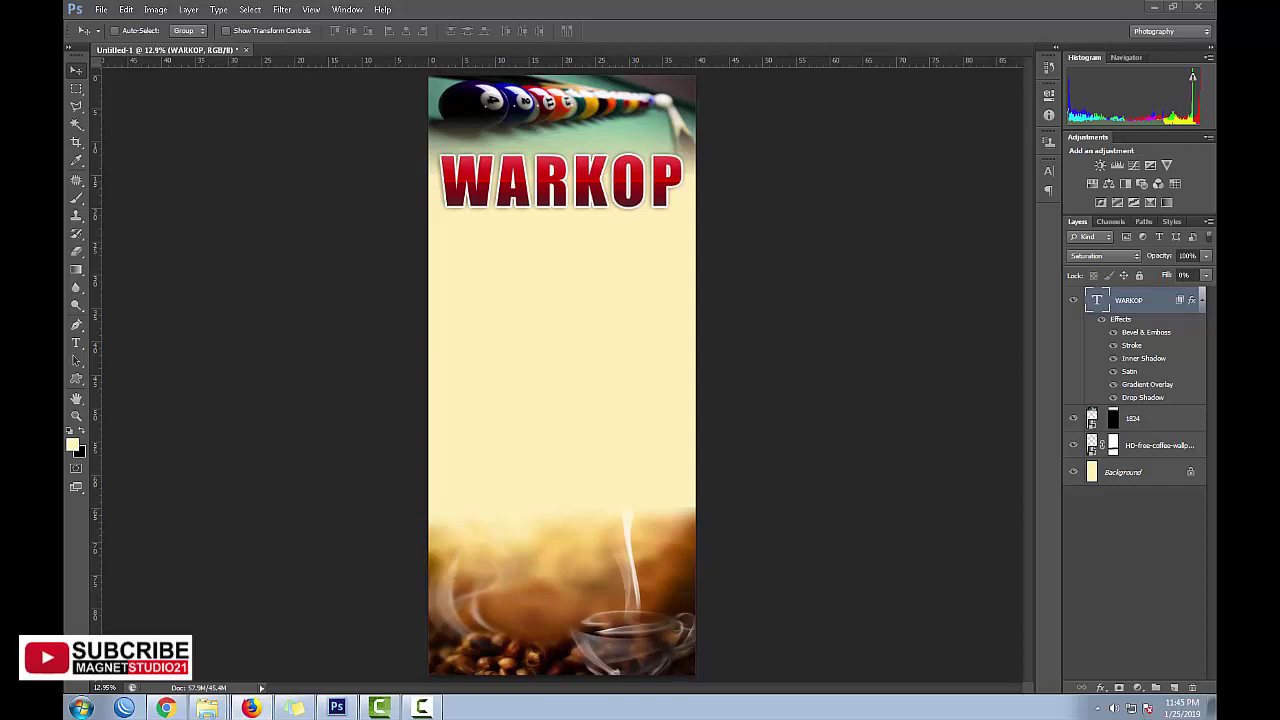
# Step: Bring the coffee cup image onto the banner, enlarged in the middle
pyautogui.click(210, 680)
pyautogui.moveTo(355, 345)
pyautogui.mouseDown()
pyautogui.moveTo(535, 232)
pyautogui.moveTo(528, 250)
pyautogui.mouseUp()
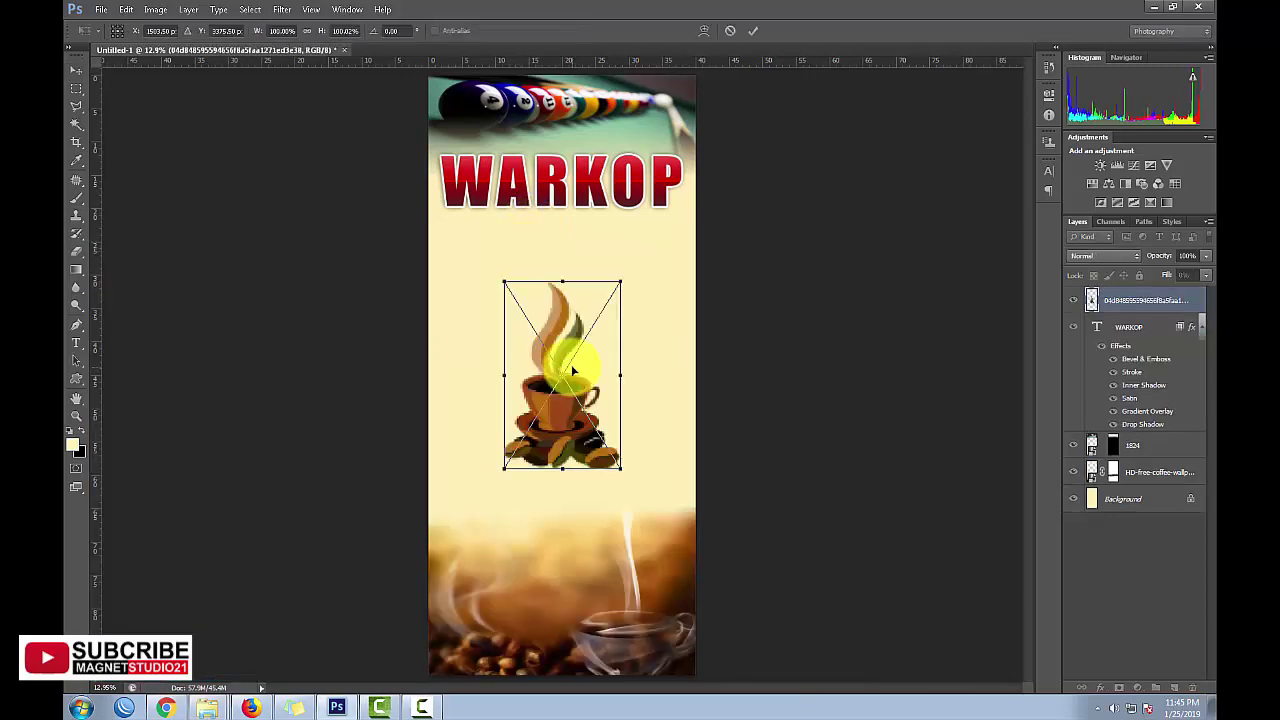
pyautogui.moveTo(563, 364); pyautogui.dragTo(558, 318)
pyautogui.moveTo(612, 427); pyautogui.dragTo(645, 478)
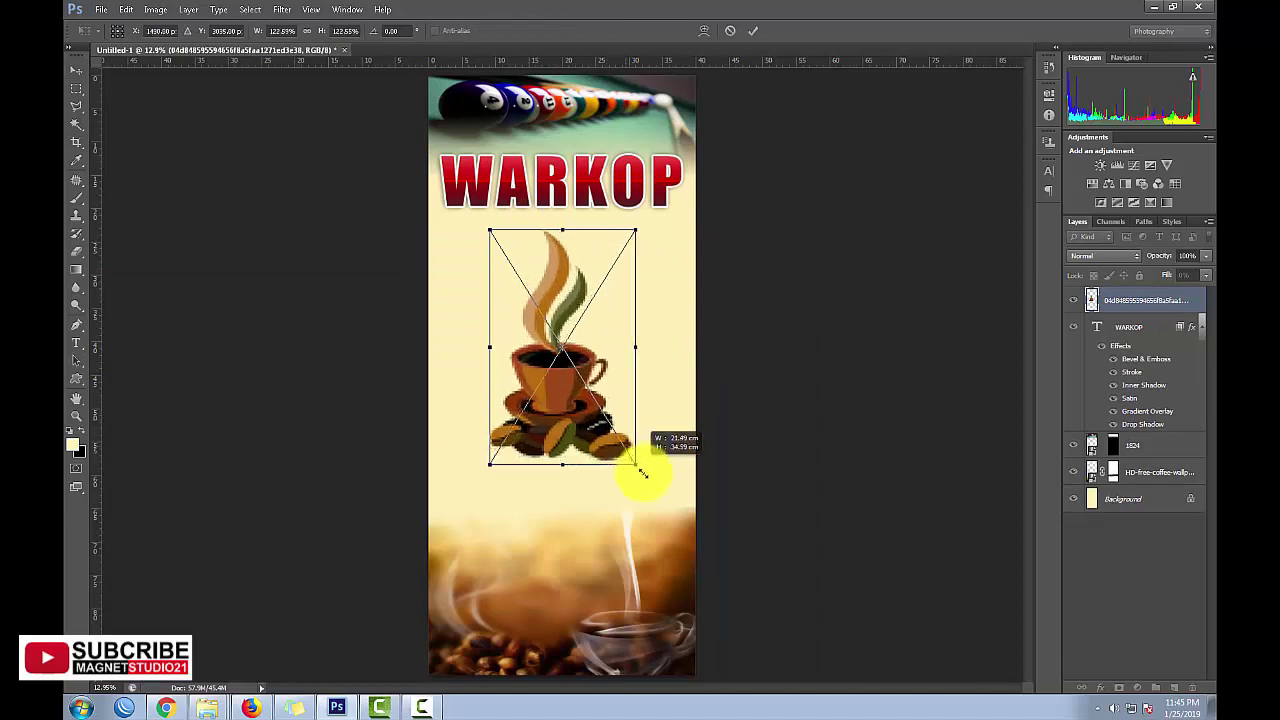
pyautogui.moveTo(598, 421); pyautogui.dragTo(594, 337)
pyautogui.press('Return')
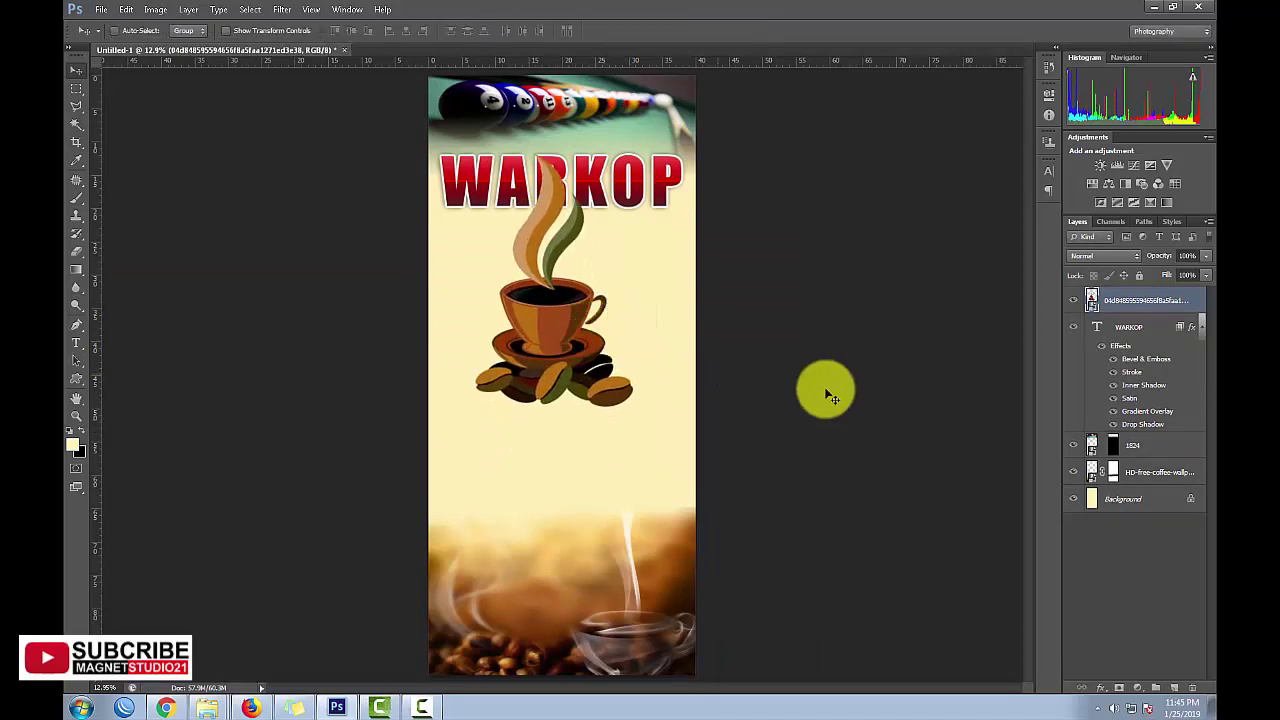
# Step: Move the cup layer beneath WARKOP, shift it up and enlarge it further
pyautogui.moveTo(1134, 300); pyautogui.dragTo(1143, 405)
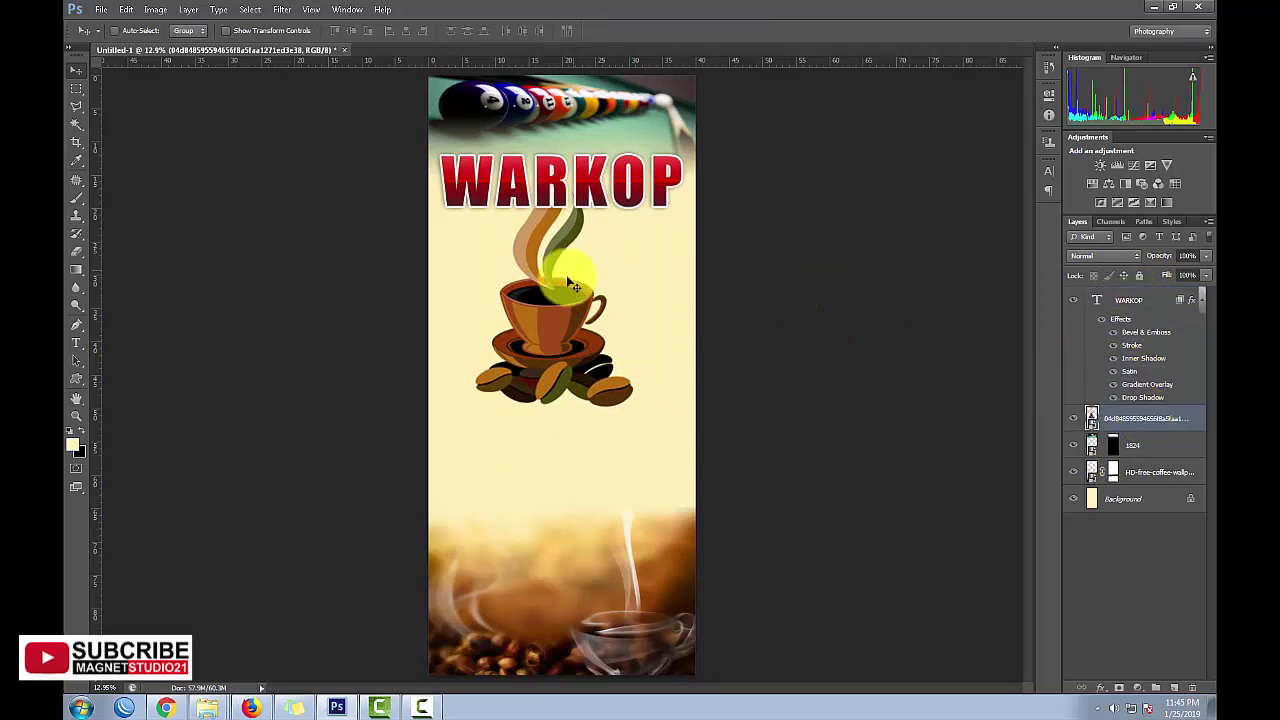
pyautogui.moveTo(569, 281); pyautogui.dragTo(569, 249)
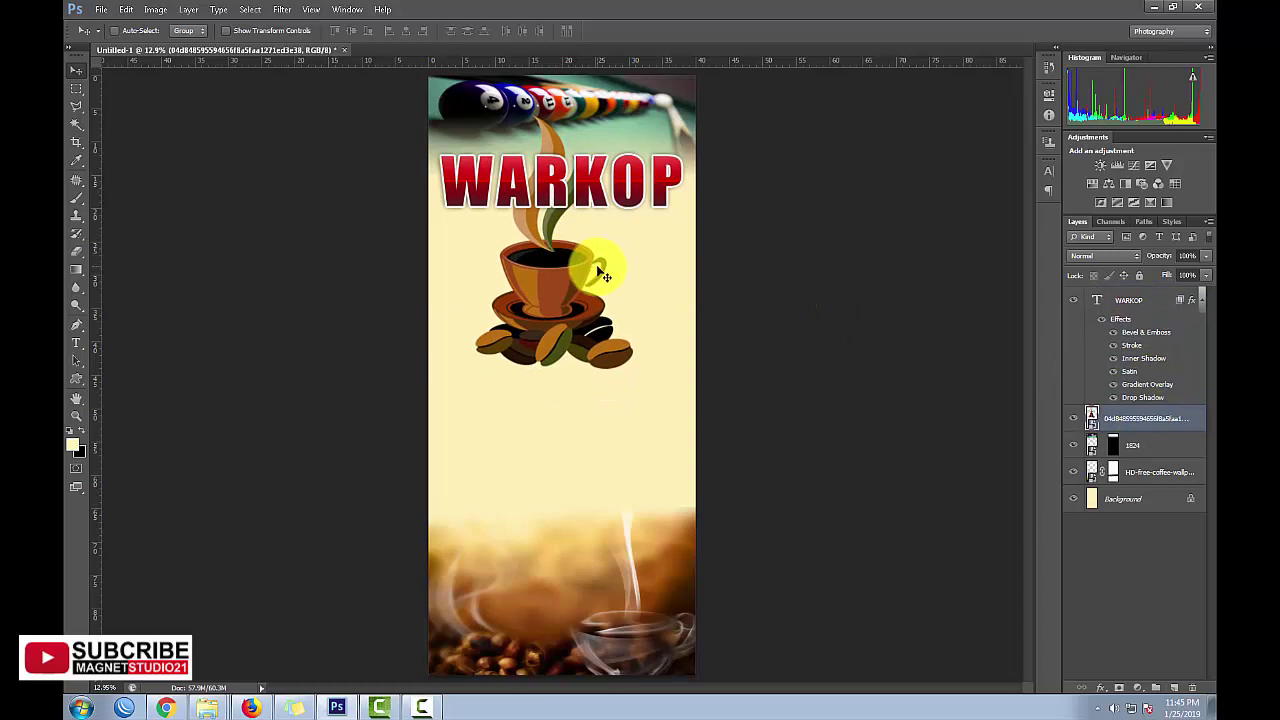
pyautogui.hotkey('ctrl', 't')
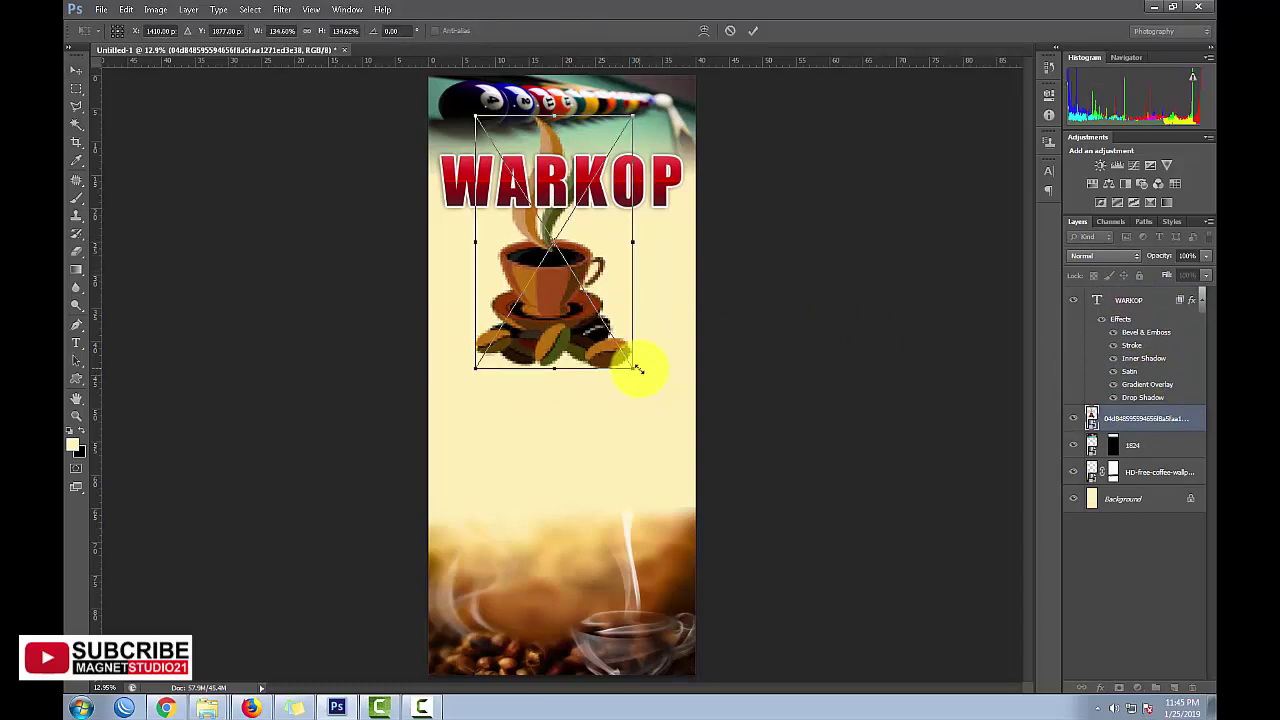
pyautogui.moveTo(637, 369)
pyautogui.mouseDown()
pyautogui.moveTo(665, 412)
pyautogui.moveTo(619, 380)
pyautogui.mouseUp()
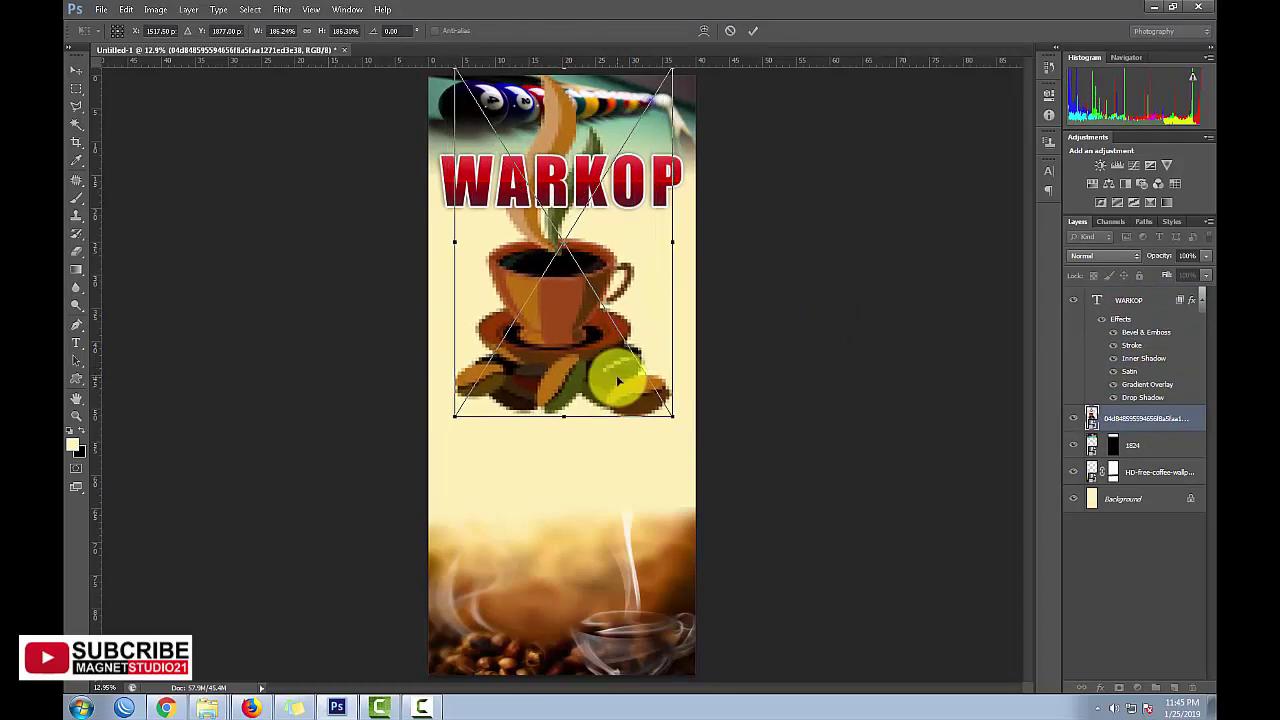
pyautogui.press('Return')
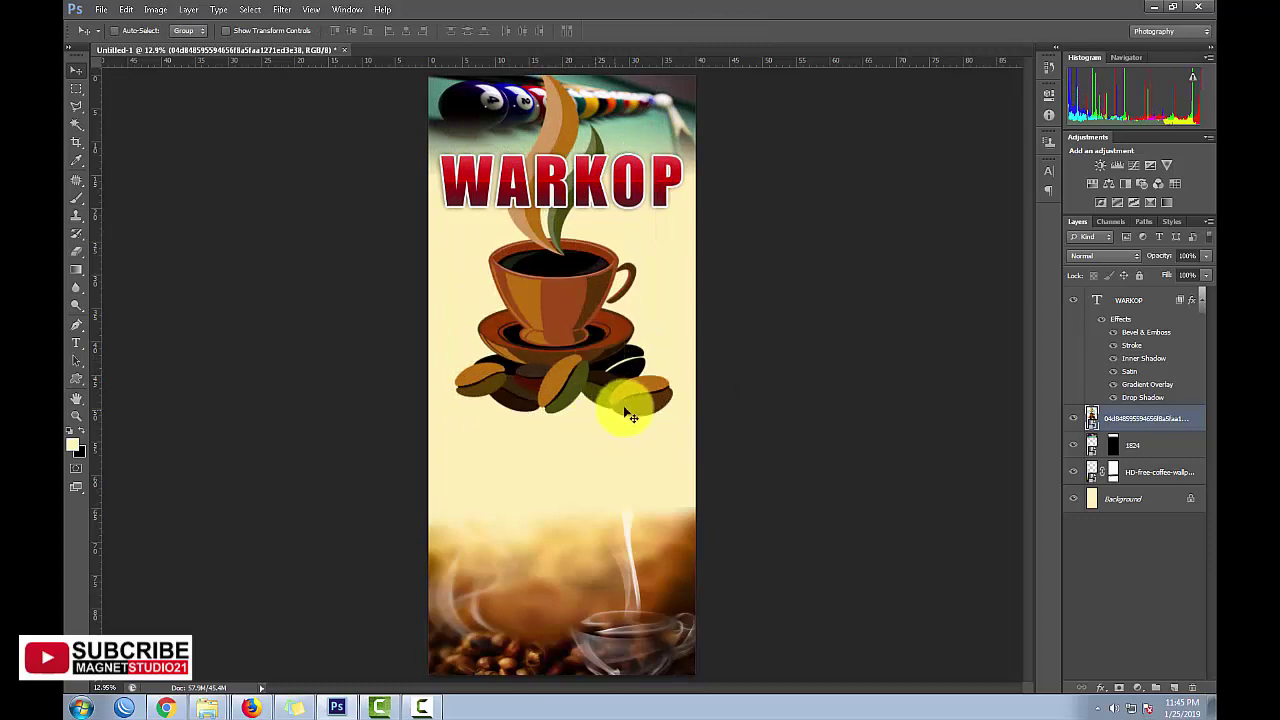
pyautogui.doubleClick(1190, 418)
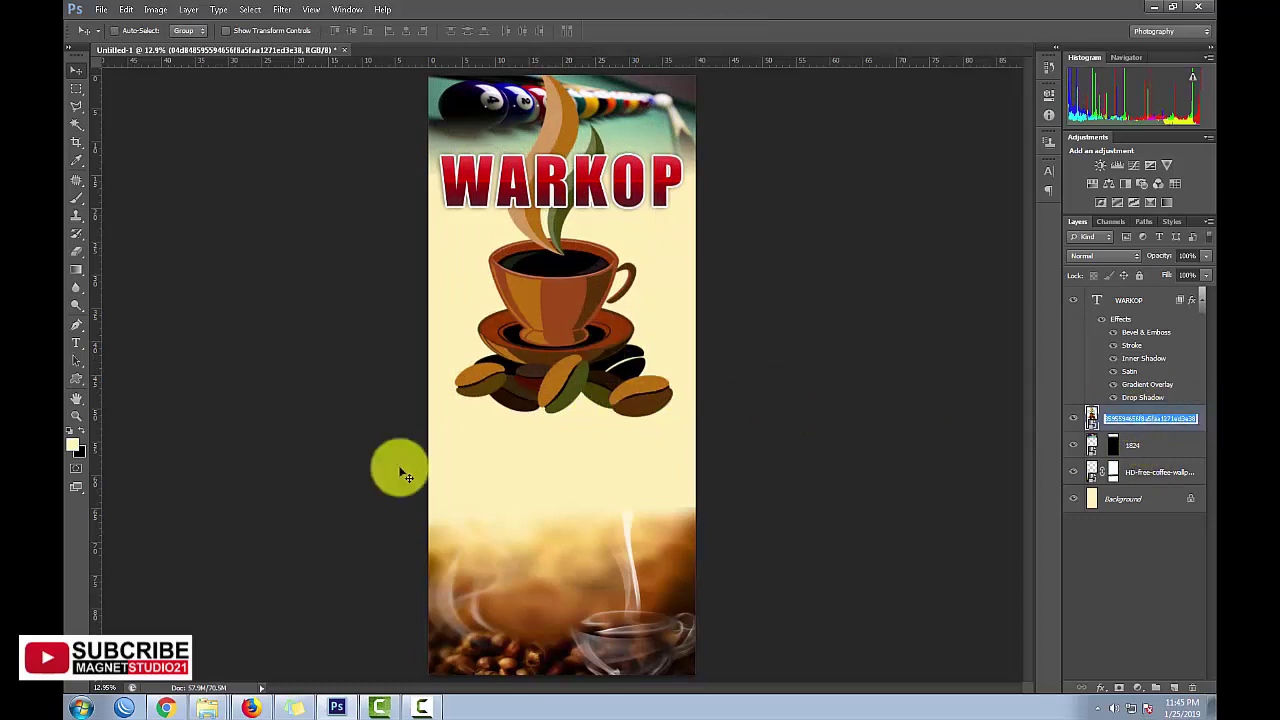
# Step: Add a cup drop shadow with larger size and distance, angle about 41, lower opacity
pyautogui.doubleClick(1201, 422)
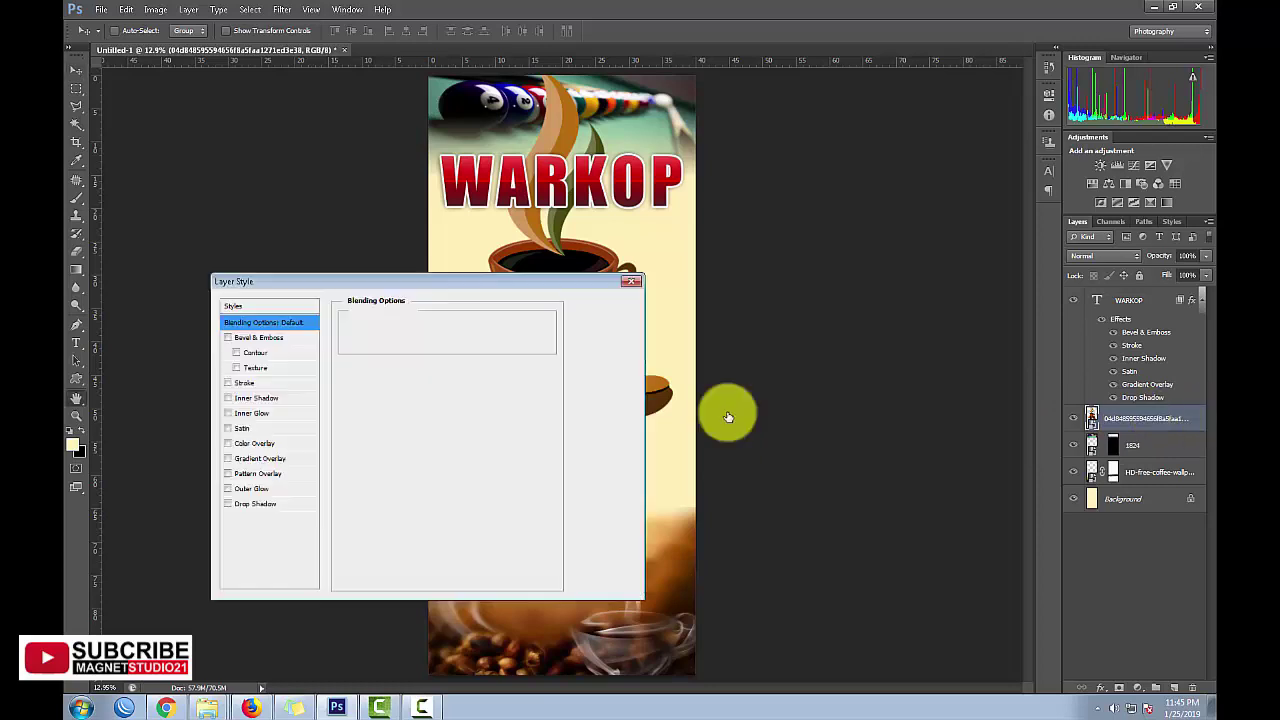
pyautogui.click(268, 505)
pyautogui.moveTo(457, 283); pyautogui.dragTo(875, 336)
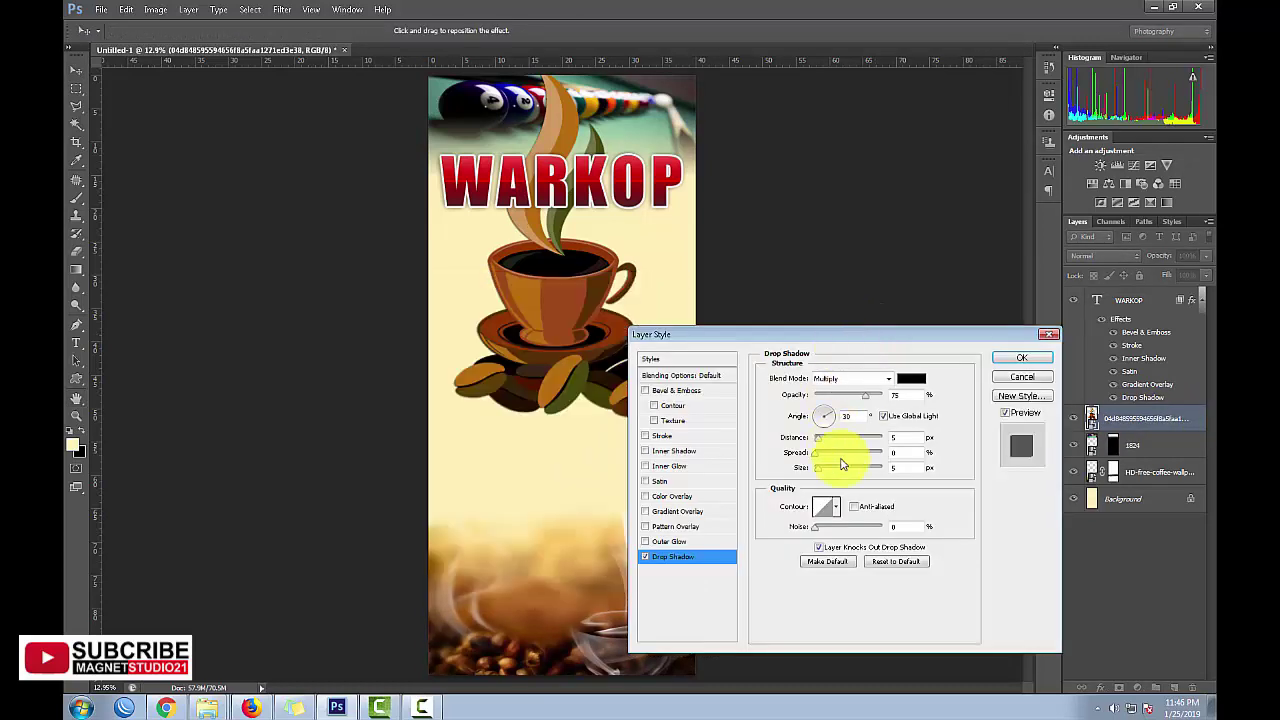
pyautogui.moveTo(829, 468); pyautogui.dragTo(838, 468)
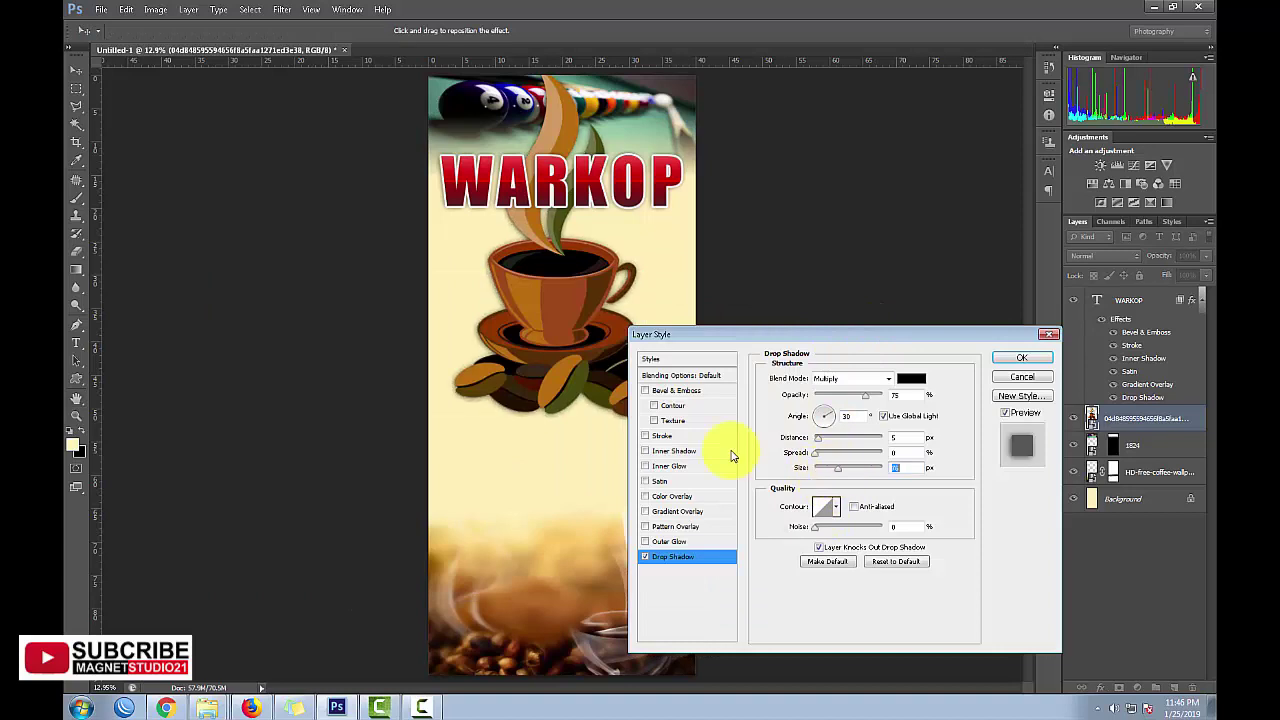
pyautogui.moveTo(614, 410); pyautogui.dragTo(604, 420)
pyautogui.moveTo(849, 396); pyautogui.dragTo(840, 403)
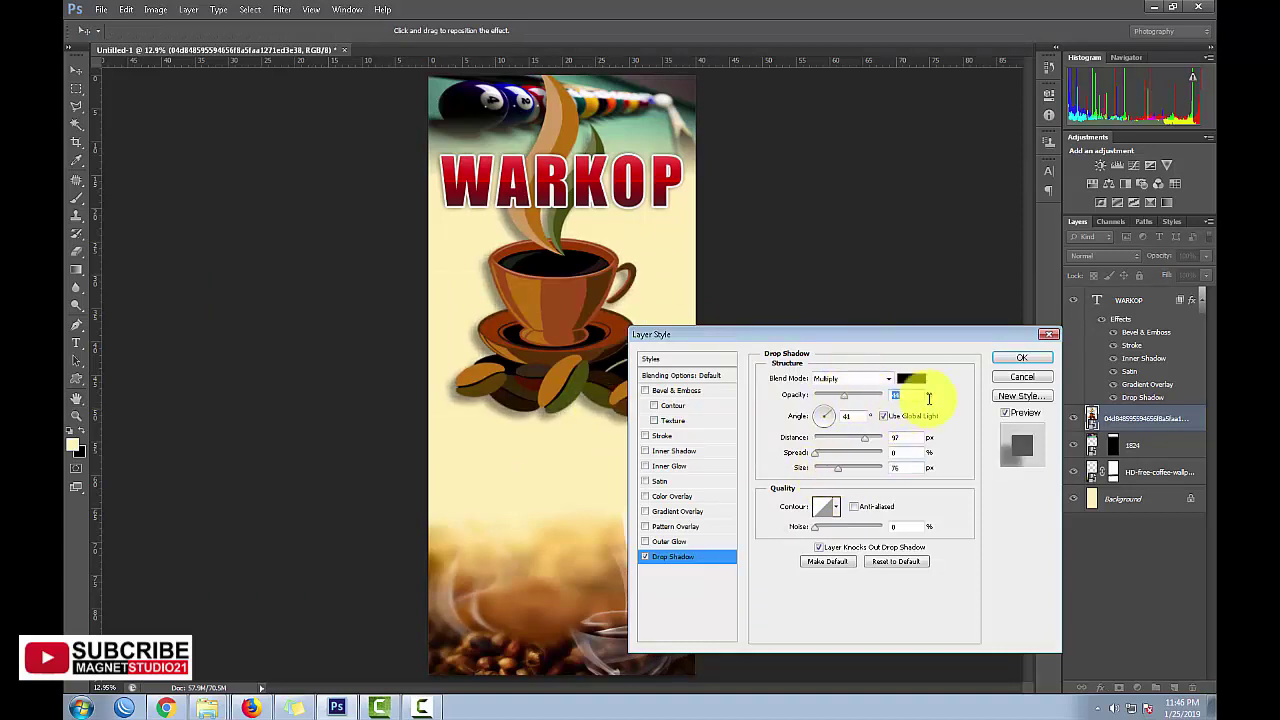
pyautogui.click(1016, 357)
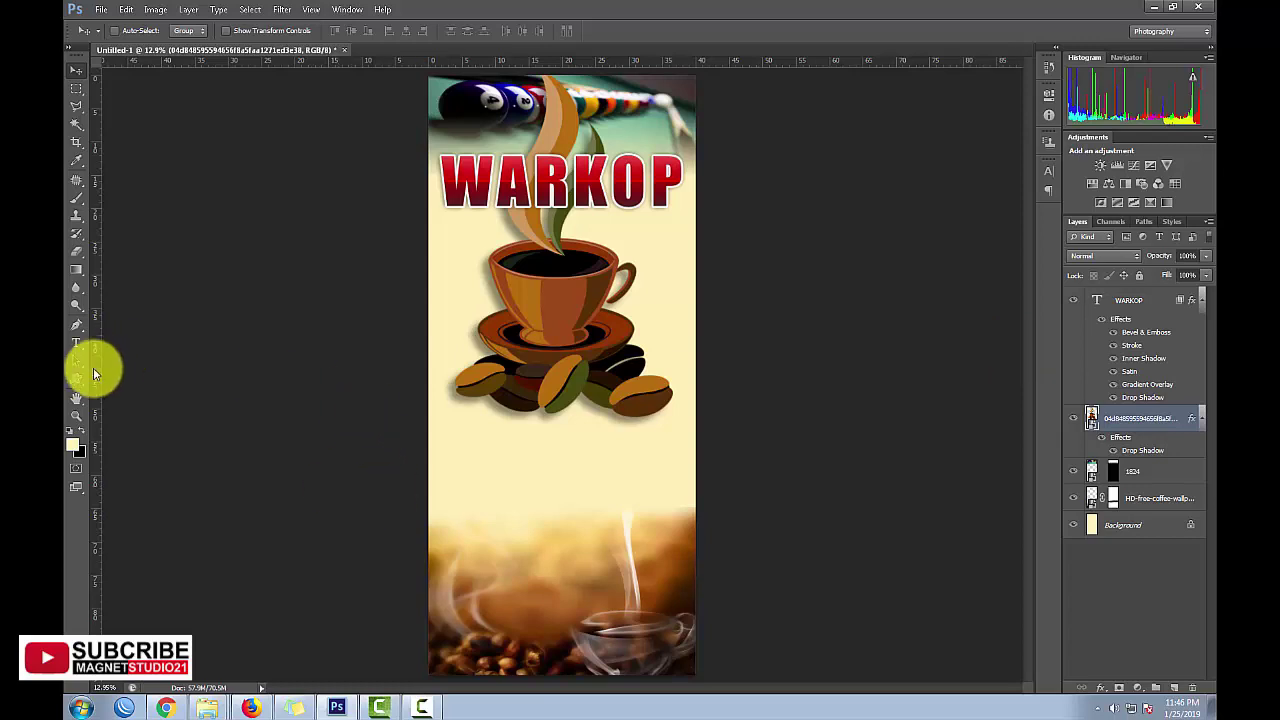
# Step: Duplicate WARKOP below the cup and retype the copy as AGUS
pyautogui.keyDown('ctrl'); pyautogui.click(561, 188); pyautogui.keyUp('ctrl')
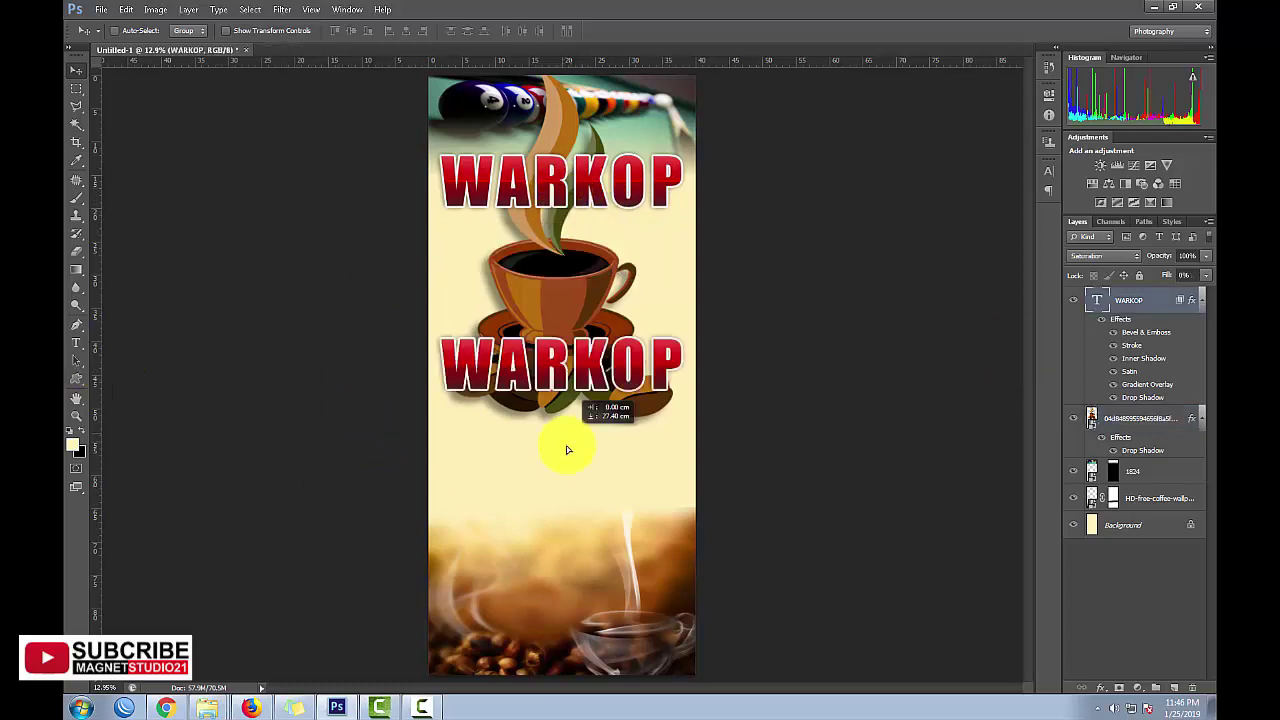
pyautogui.keyDown('alt'); pyautogui.moveTo(561, 188); pyautogui.dragTo(561, 478); pyautogui.keyUp('alt')
pyautogui.click(76, 342)
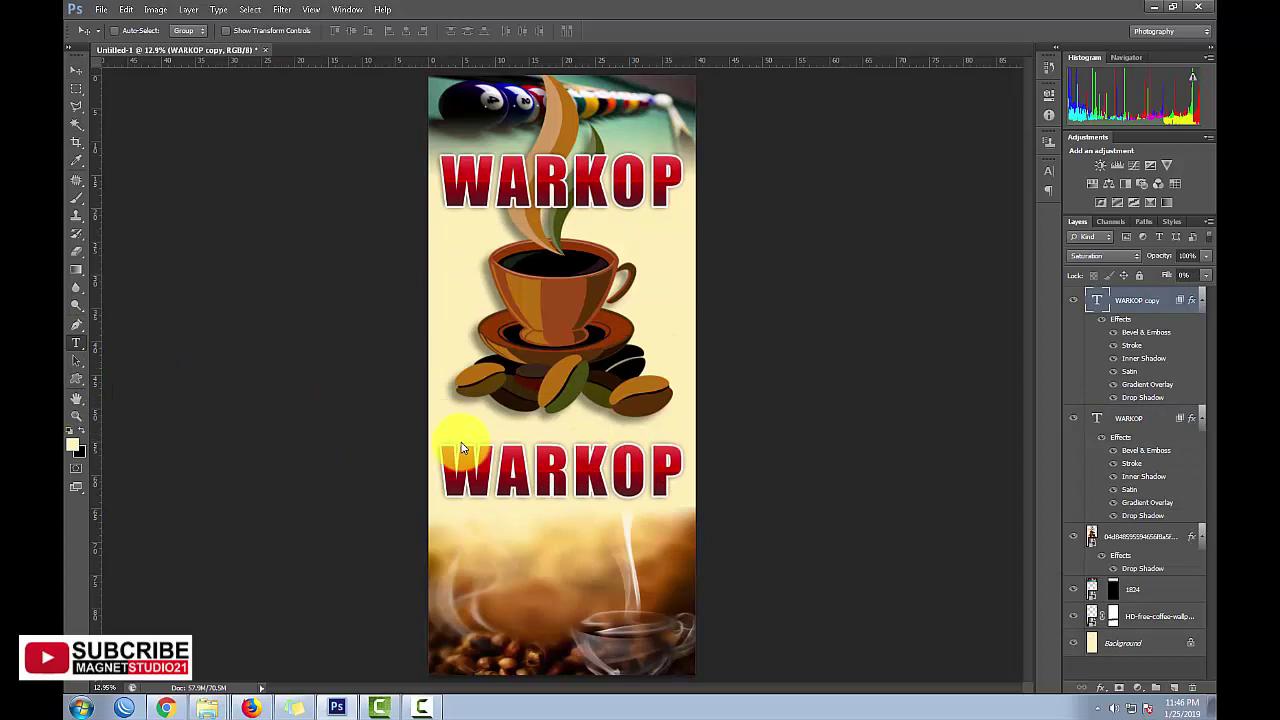
pyautogui.doubleClick(528, 462)
pyautogui.write('AGU')
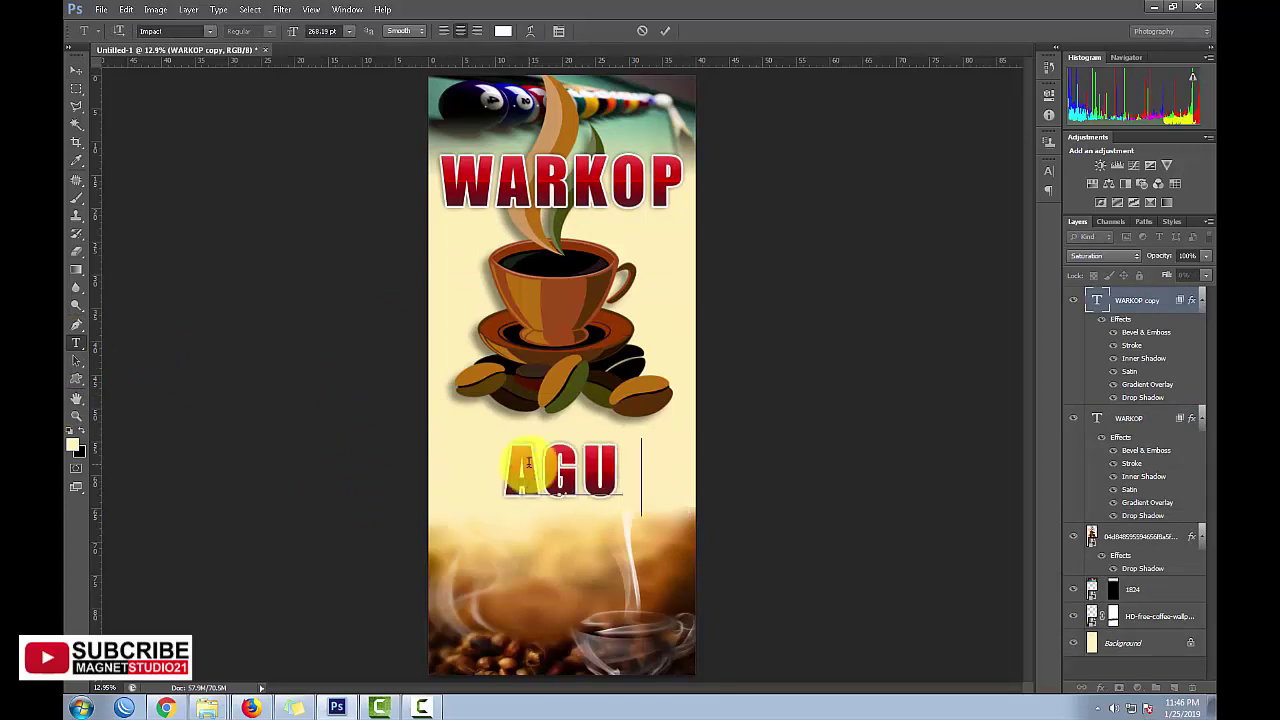
pyautogui.write('S')
pyautogui.click(76, 70)
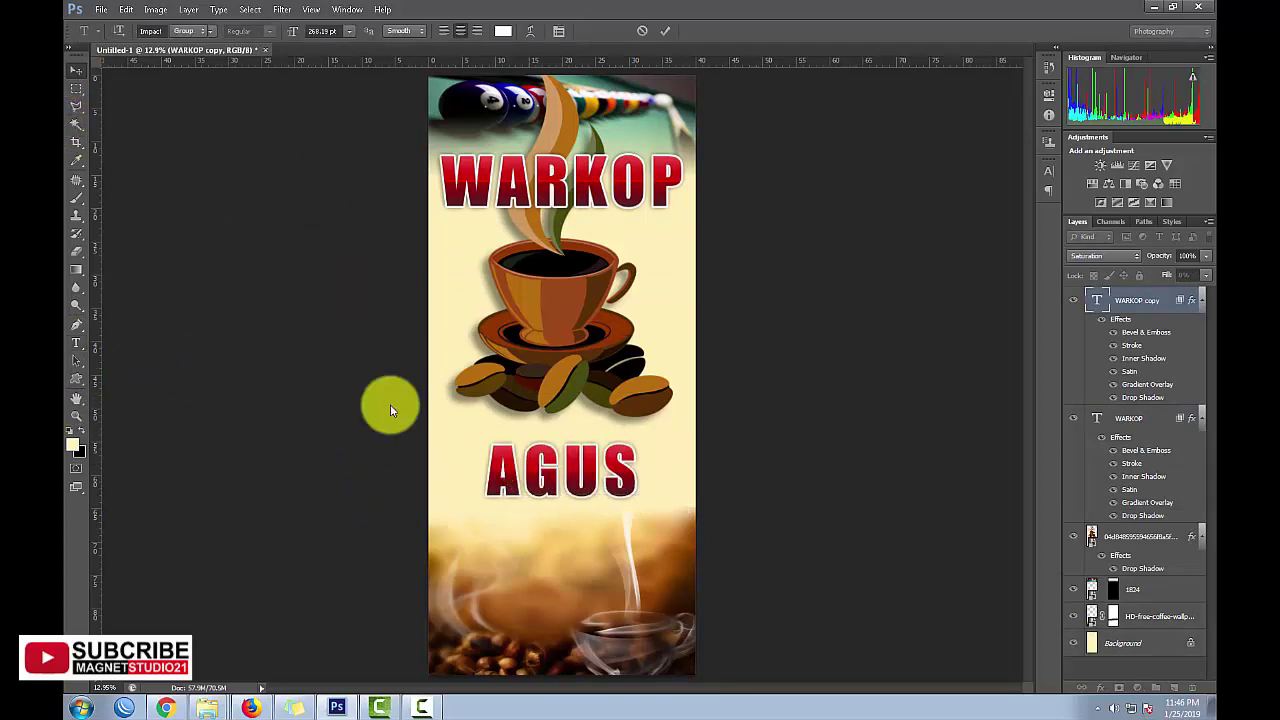
# Step: Scale AGUS to about 155% and position it just below the coffee cup
pyautogui.hotkey('ctrl', 't')
pyautogui.moveTo(641, 513); pyautogui.dragTo(679, 551)
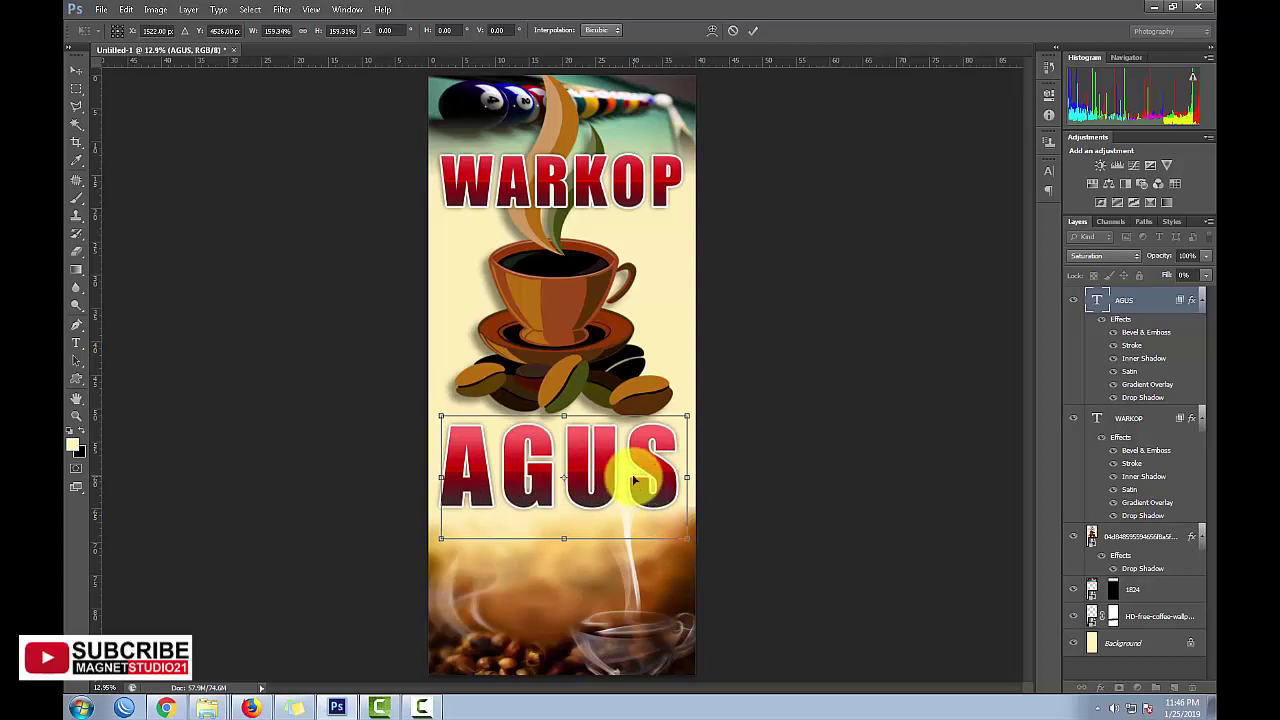
pyautogui.press('Return')
pyautogui.moveTo(598, 466); pyautogui.dragTo(604, 475)
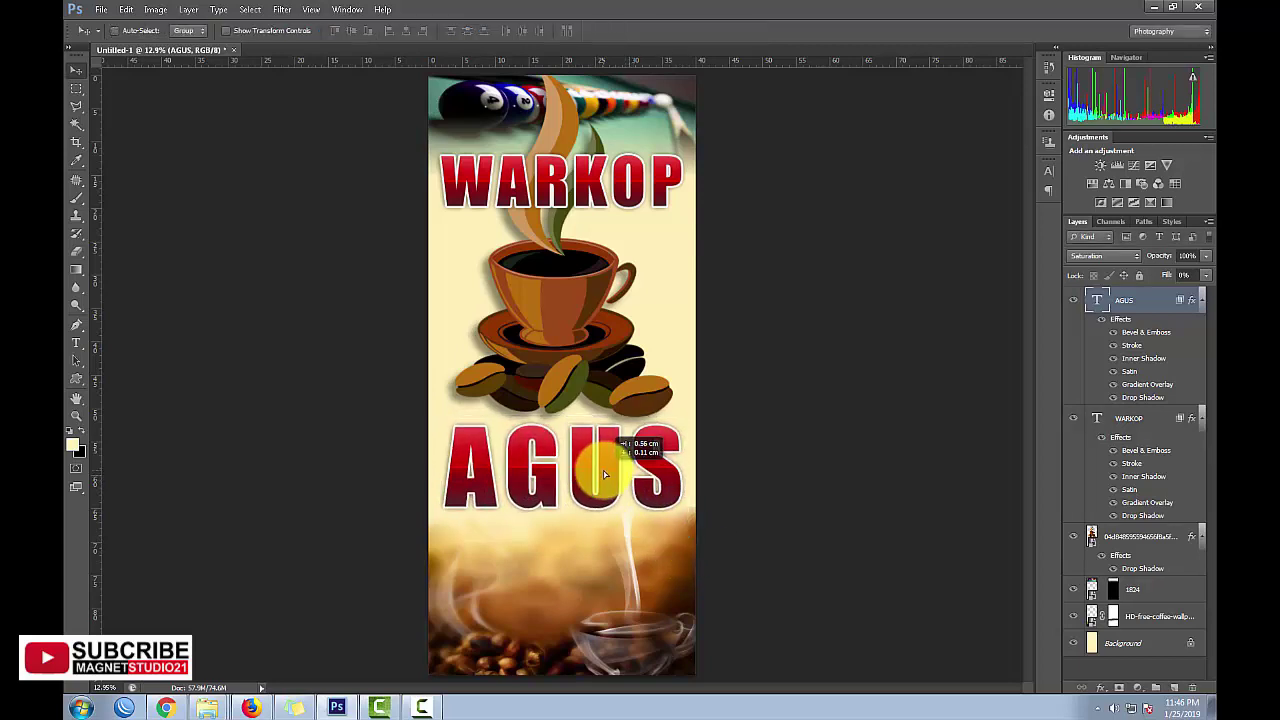
pyautogui.moveTo(602, 479); pyautogui.dragTo(606, 478)
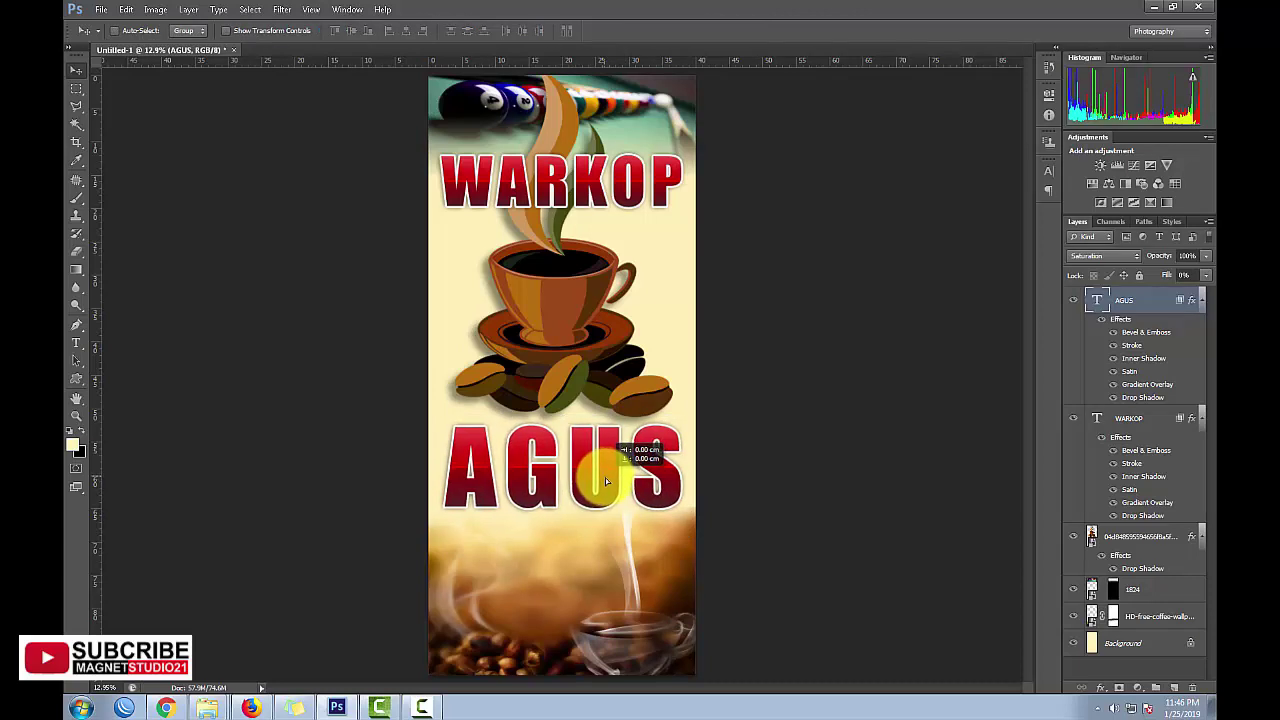
pyautogui.press('Up')
pyautogui.press('Up')
pyautogui.press('Up')
pyautogui.press('Up')
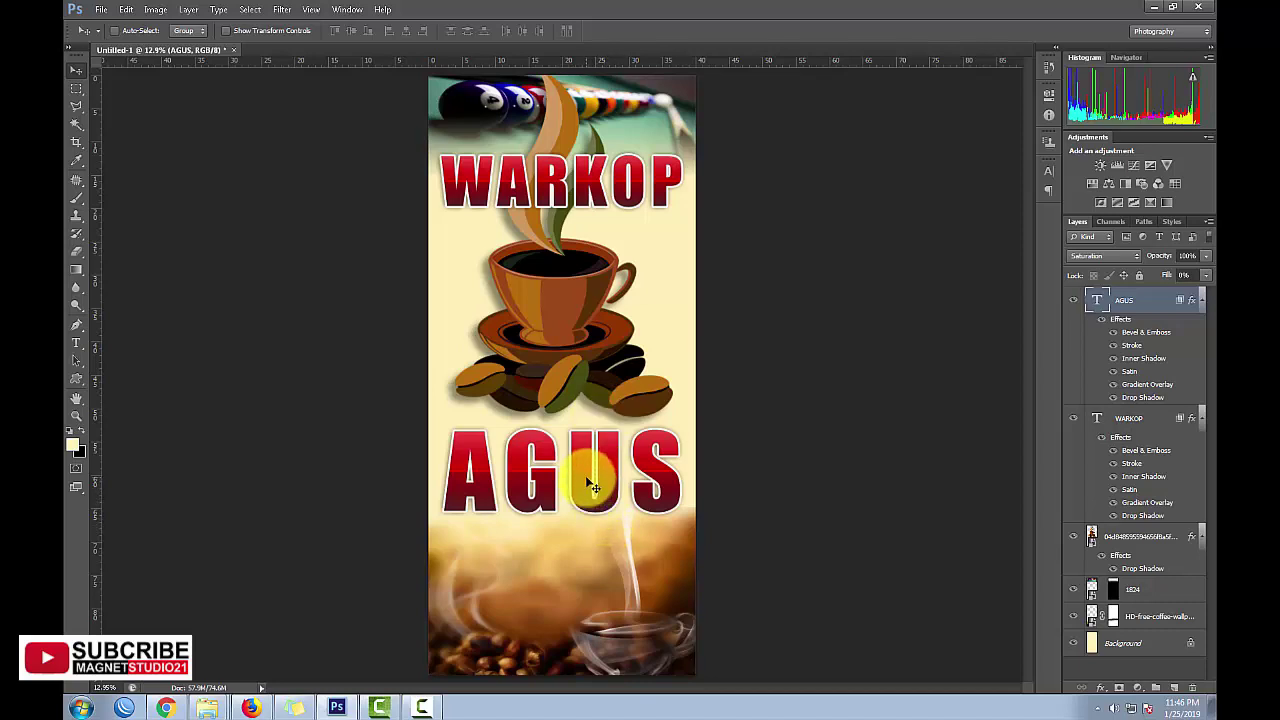
# Step: Add a phone number text line and scale it up beneath AGUS
pyautogui.click(76, 343)
pyautogui.click(442, 540)
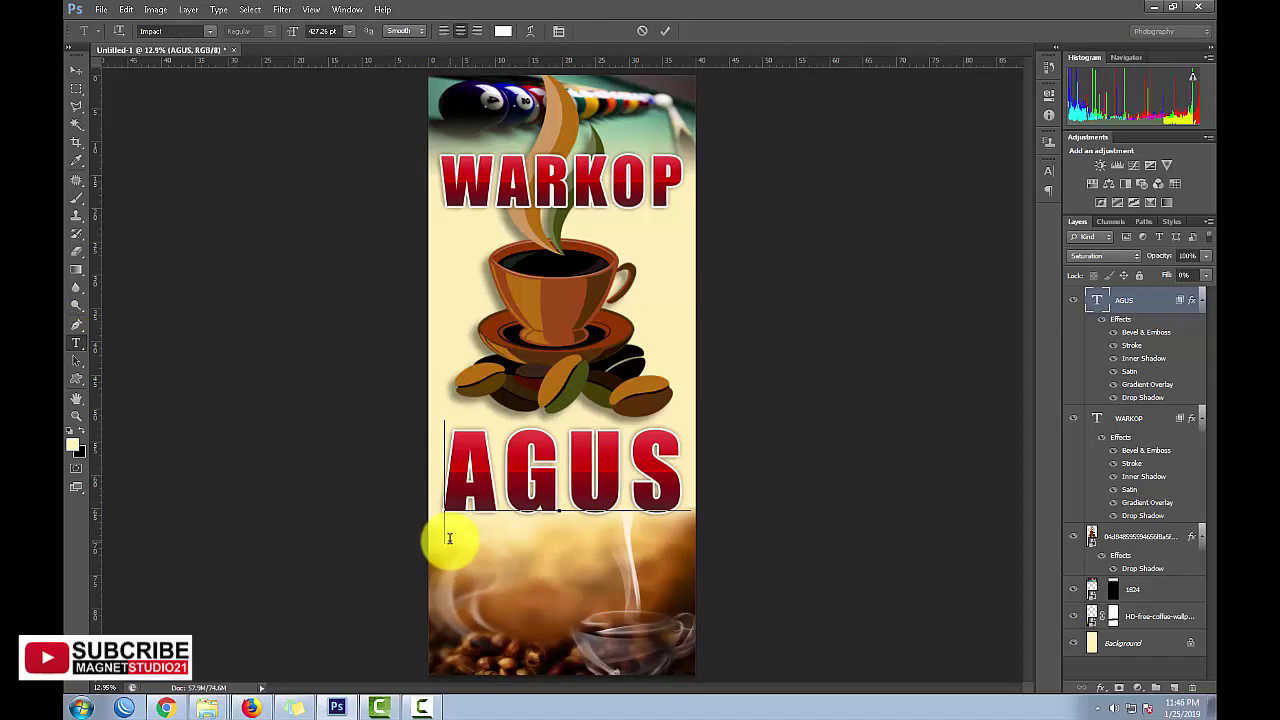
pyautogui.click(79, 77)
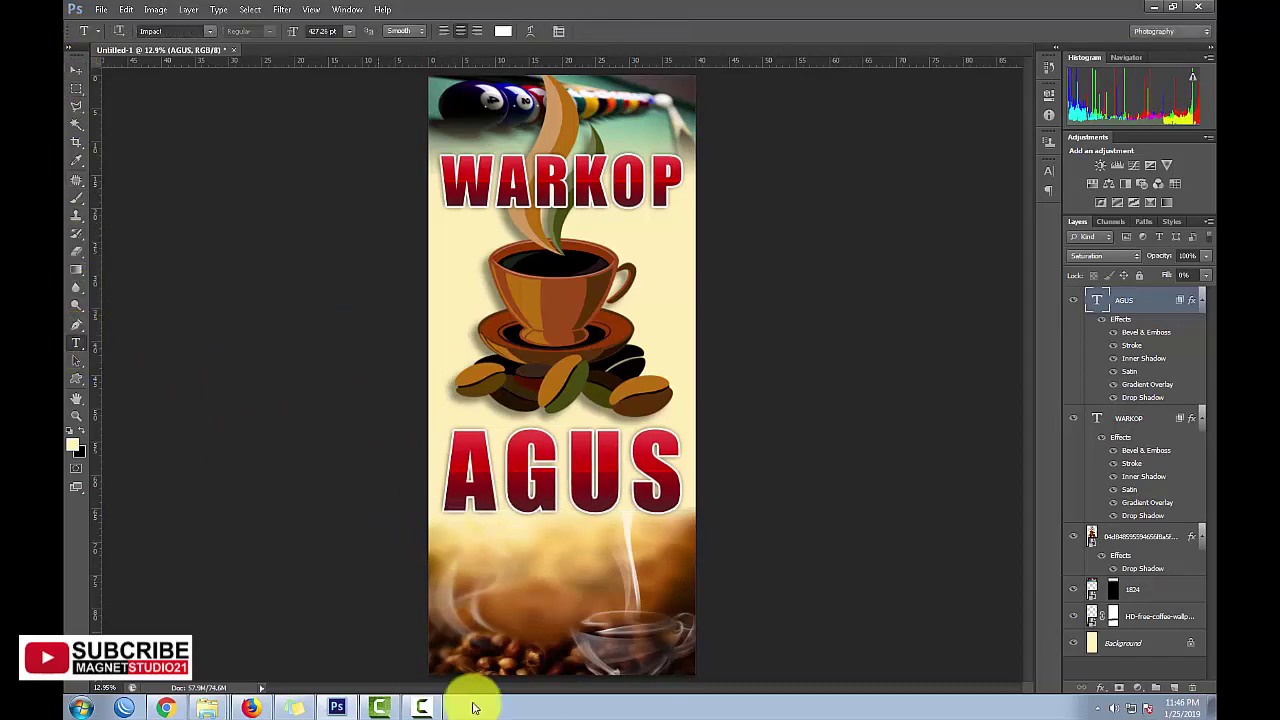
pyautogui.click(472, 657)
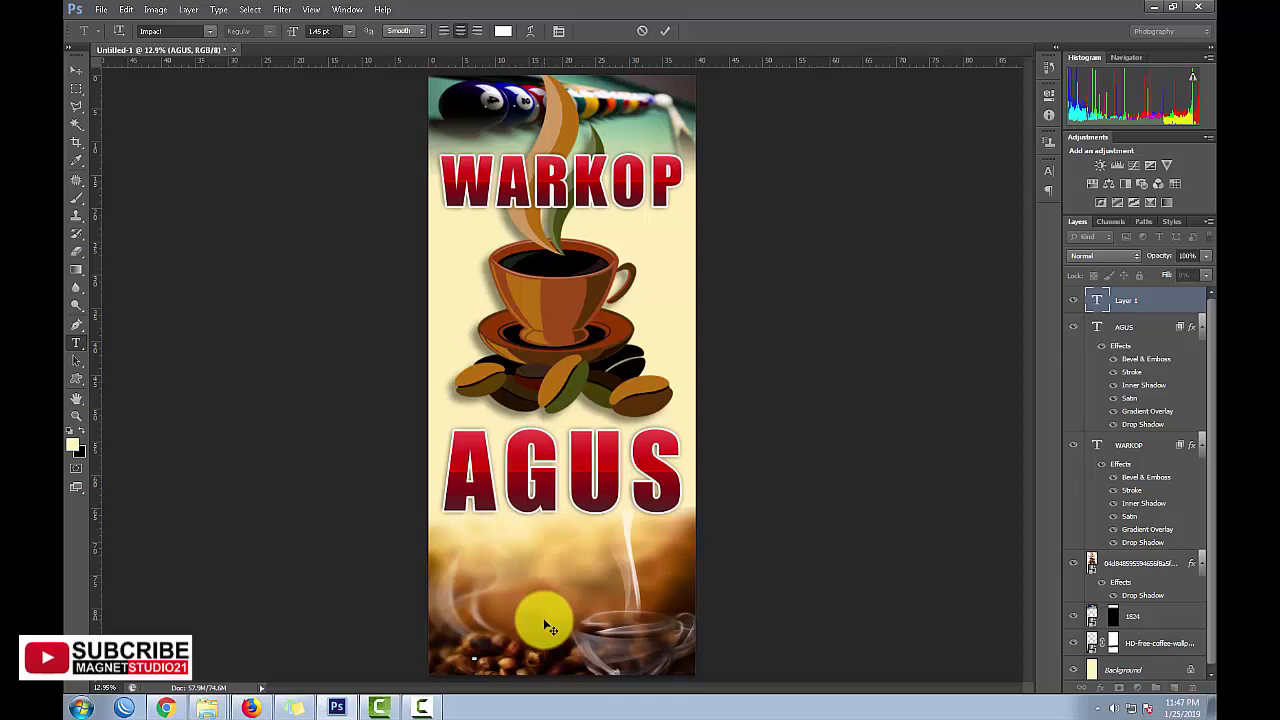
pyautogui.click(76, 70)
pyautogui.hotkey('ctrl', 't')
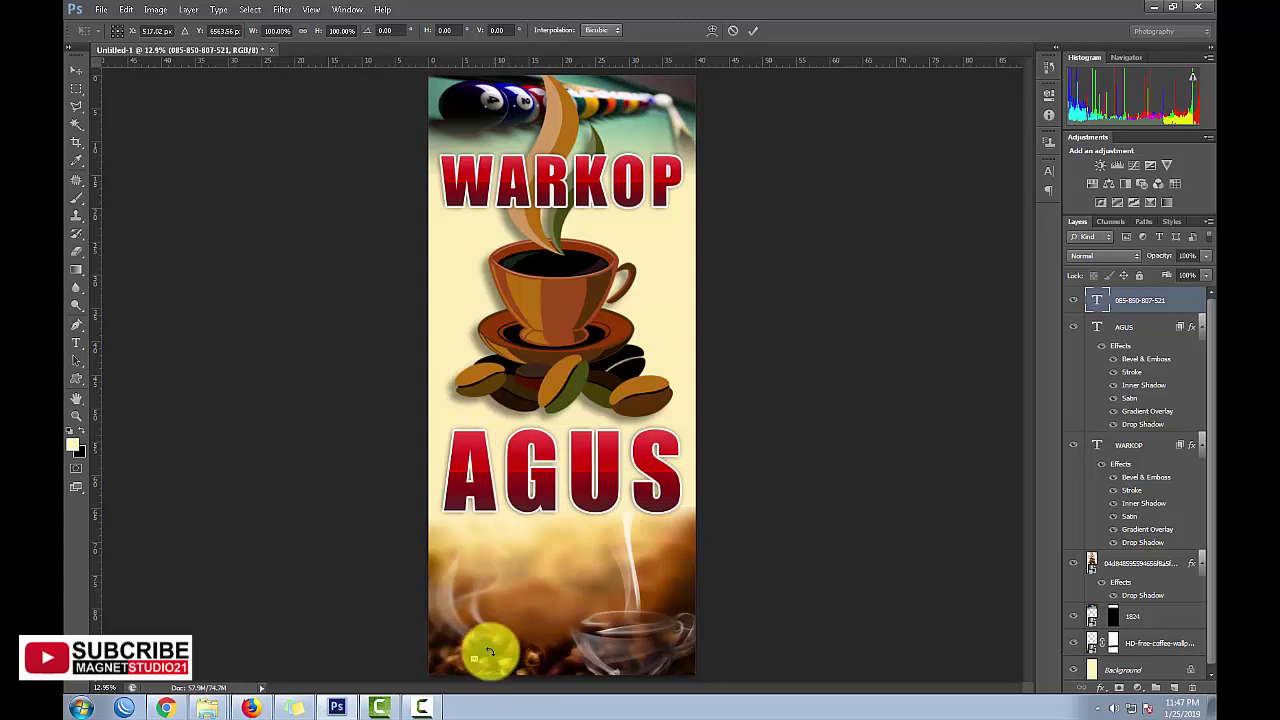
pyautogui.moveTo(479, 656)
pyautogui.mouseDown()
pyautogui.moveTo(635, 649)
pyautogui.moveTo(625, 652)
pyautogui.moveTo(588, 532)
pyautogui.mouseUp()
pyautogui.press('Return')
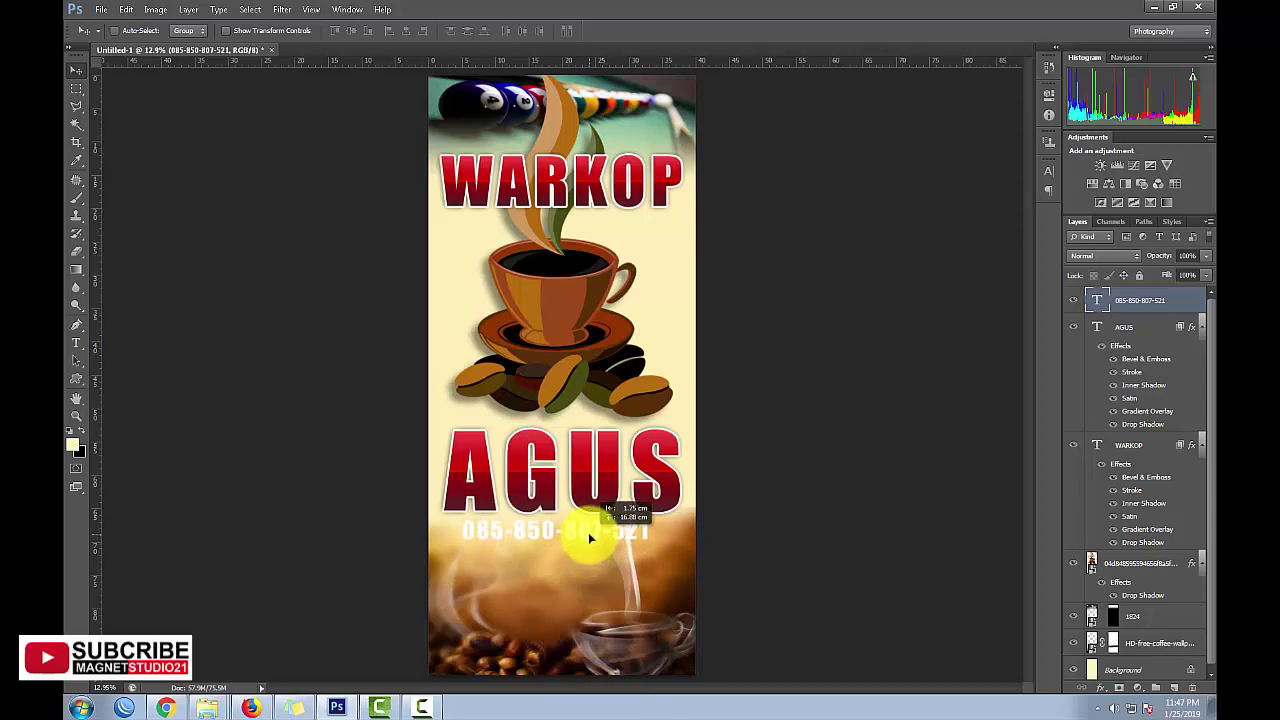
# Step: Make the phone number text black and centre it under AGUS
pyautogui.click(76, 400)
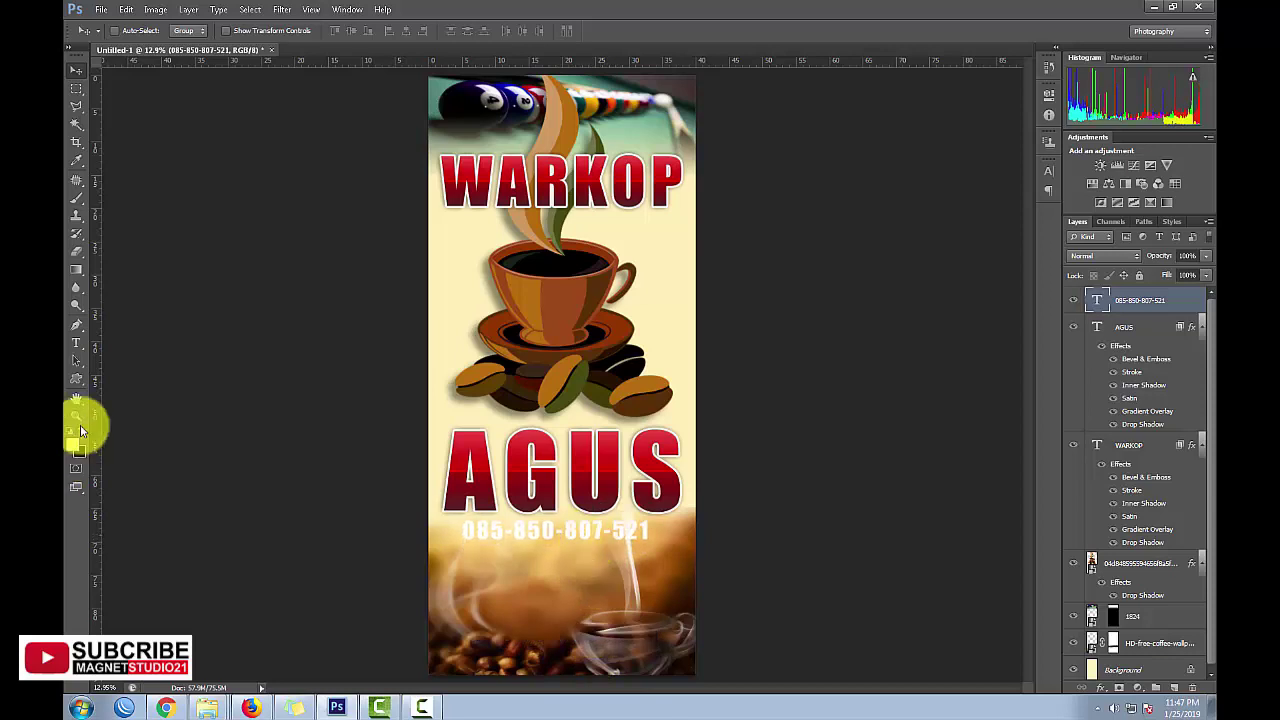
pyautogui.click(76, 343)
pyautogui.click(500, 30)
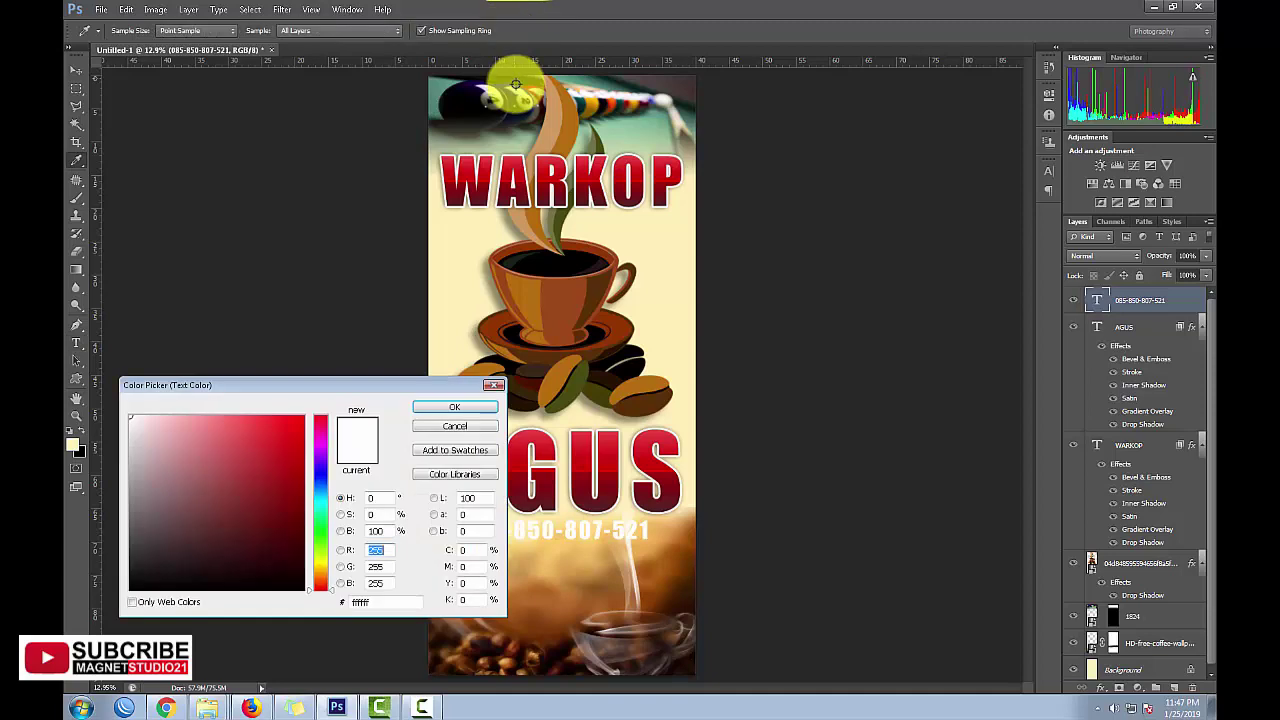
pyautogui.click(160, 585)
pyautogui.click(450, 408)
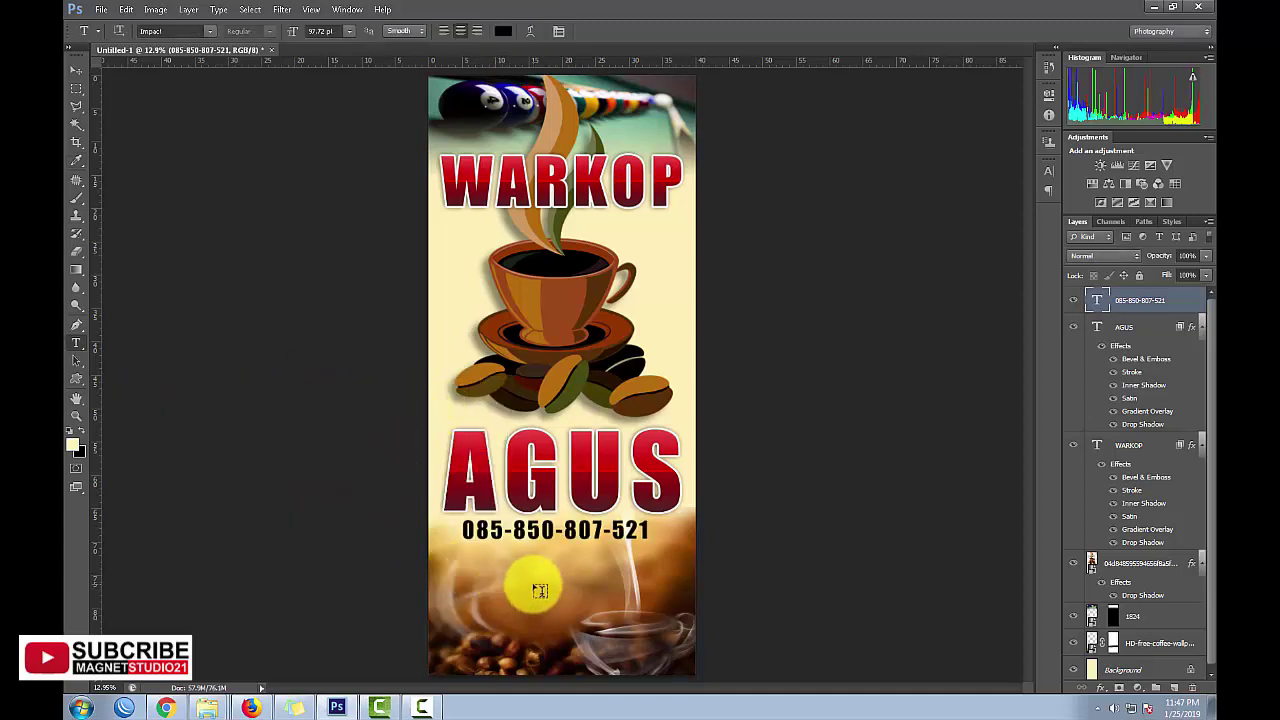
pyautogui.click(76, 70)
pyautogui.moveTo(616, 526); pyautogui.dragTo(625, 530)
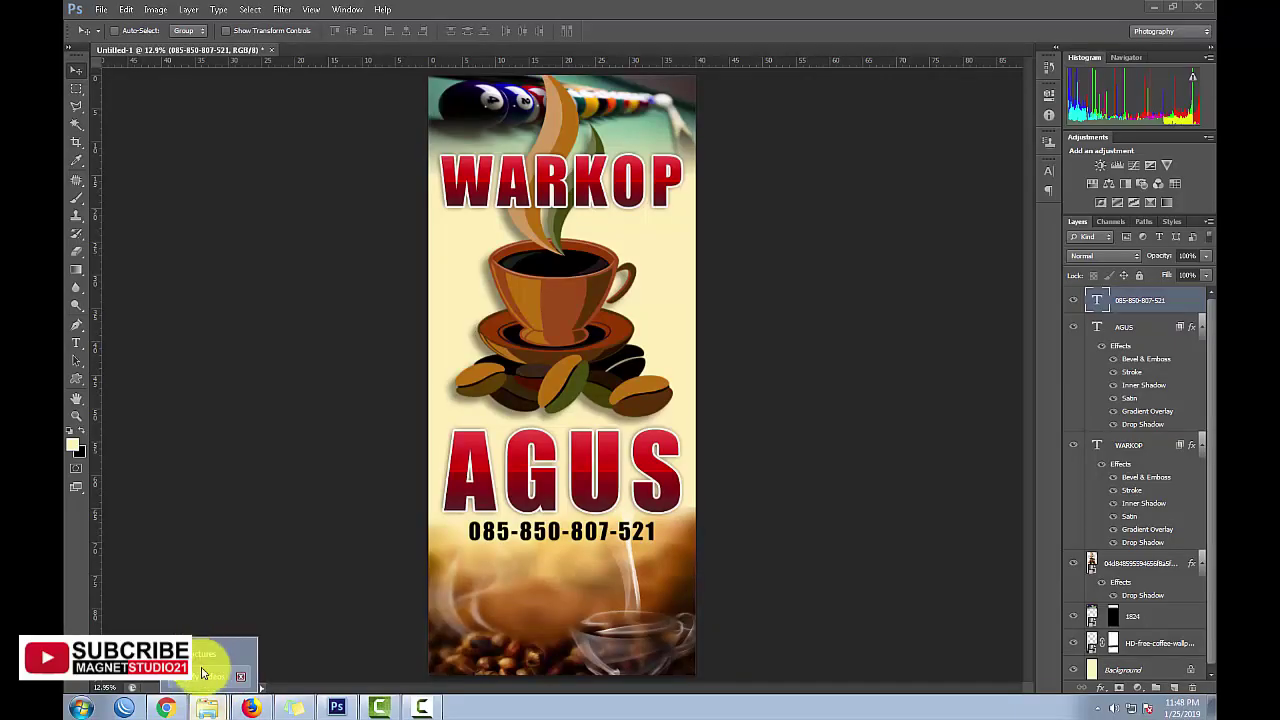
# Step: Drag in the cyberscooty FREE WiFi INSIDE image, shrink it, and set it bottom-right
pyautogui.click(203, 672)
pyautogui.moveTo(760, 450); pyautogui.dragTo(615, 225)
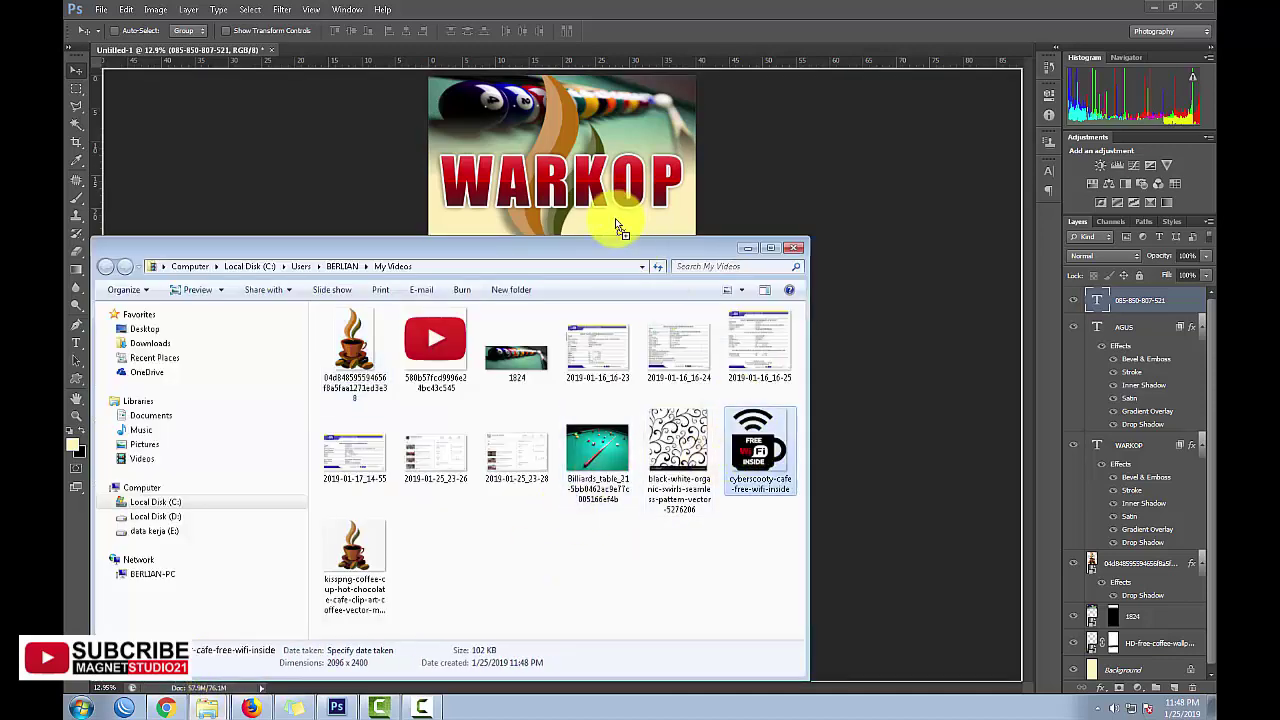
pyautogui.moveTo(565, 385)
pyautogui.mouseDown()
pyautogui.moveTo(623, 471)
pyautogui.moveTo(645, 605)
pyautogui.moveTo(640, 582)
pyautogui.mouseUp()
pyautogui.moveTo(676, 542)
pyautogui.mouseDown()
pyautogui.moveTo(641, 589)
pyautogui.moveTo(667, 619)
pyautogui.mouseUp()
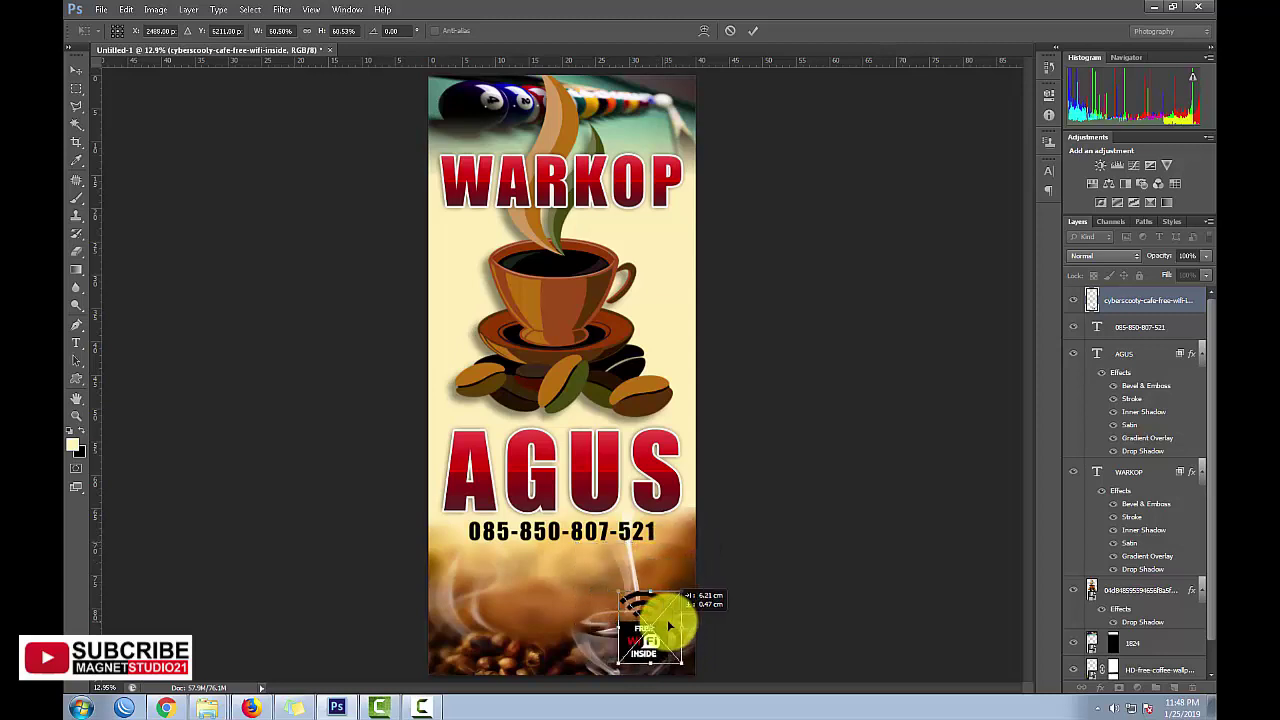
pyautogui.press('Return')
pyautogui.scroll(1, 660, 620)
pyautogui.scroll(1, 650, 560)
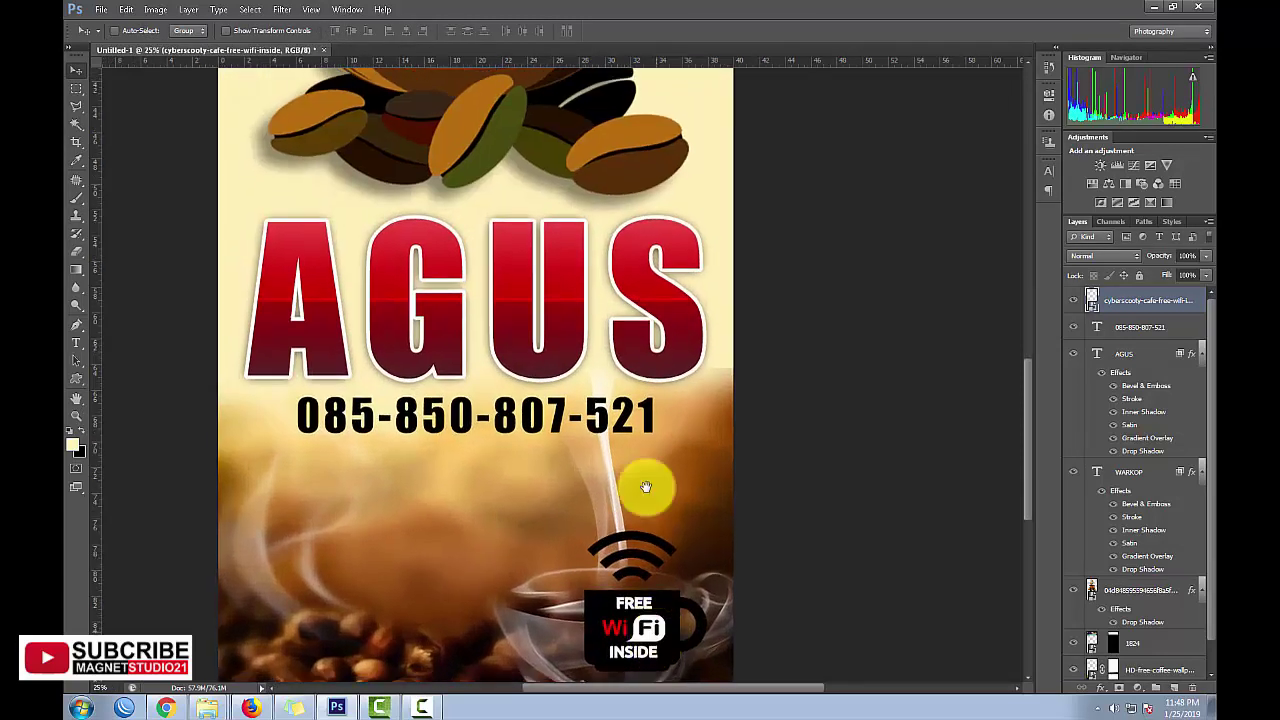
pyautogui.moveTo(646, 487); pyautogui.dragTo(628, 285)
pyautogui.moveTo(666, 422); pyautogui.dragTo(690, 428)
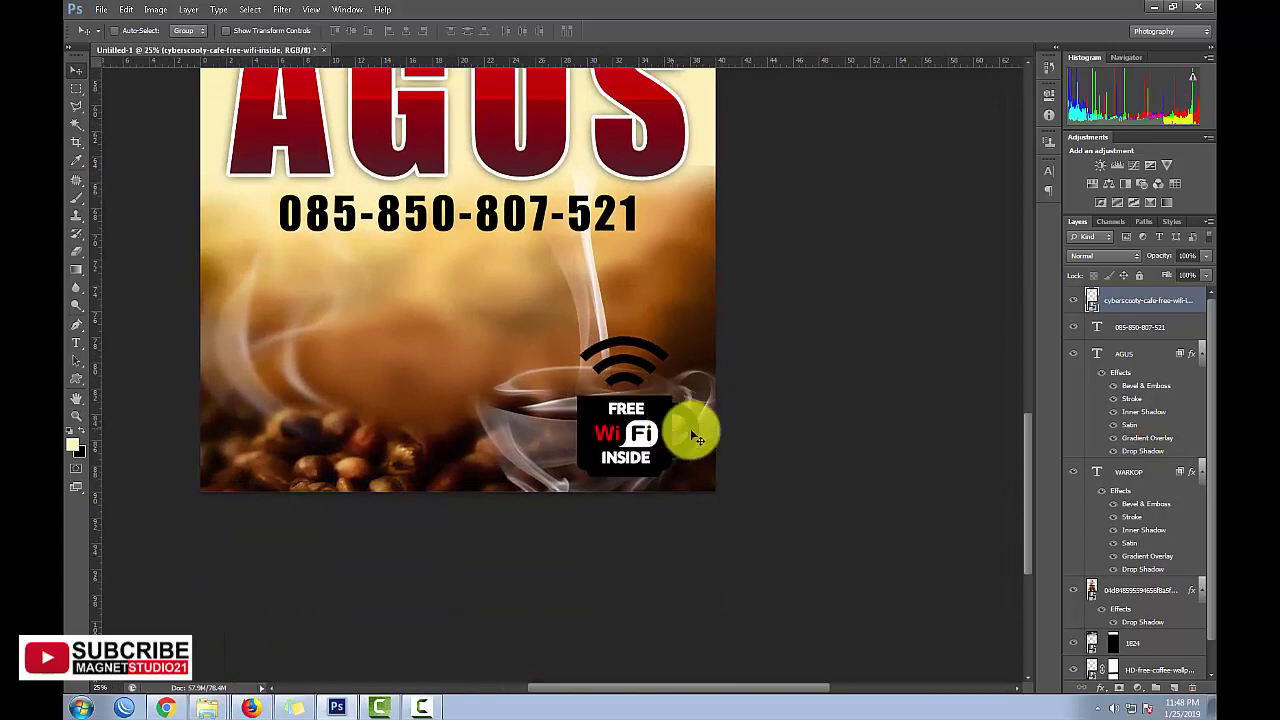
# Step: Give the Wi-Fi badge layer a thick white Stroke effect
pyautogui.doubleClick(1201, 300)
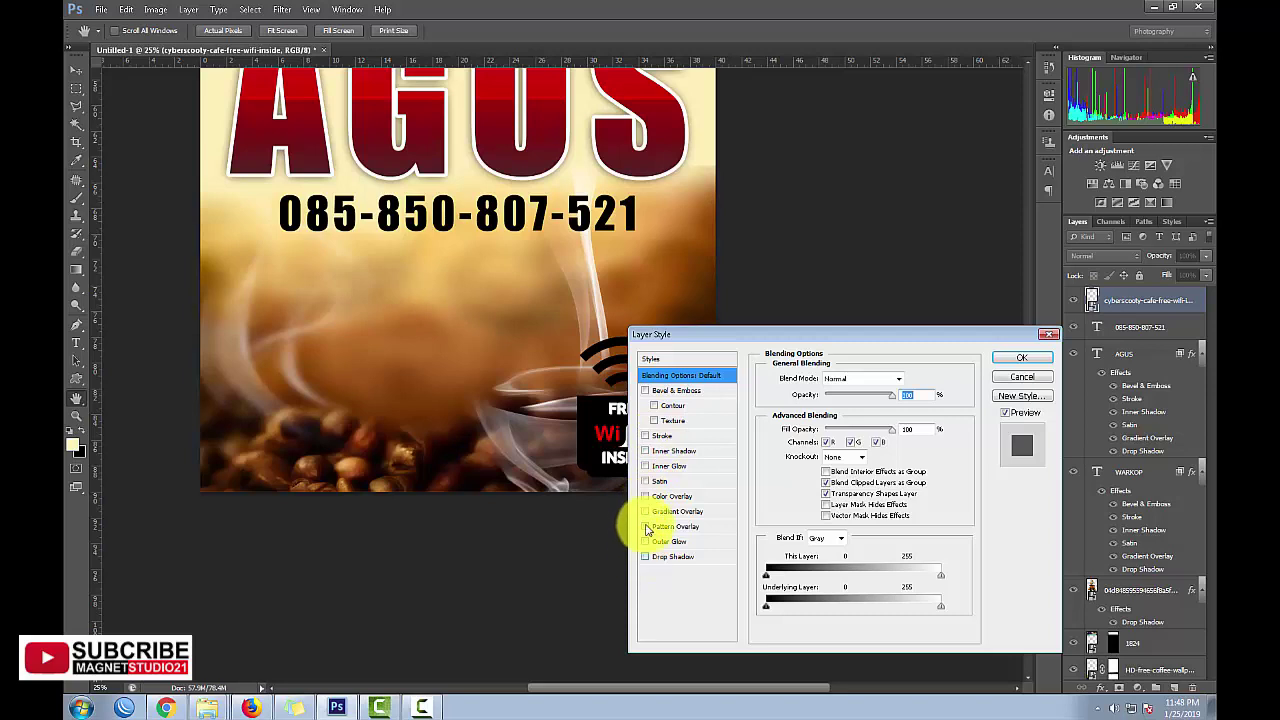
pyautogui.click(662, 436)
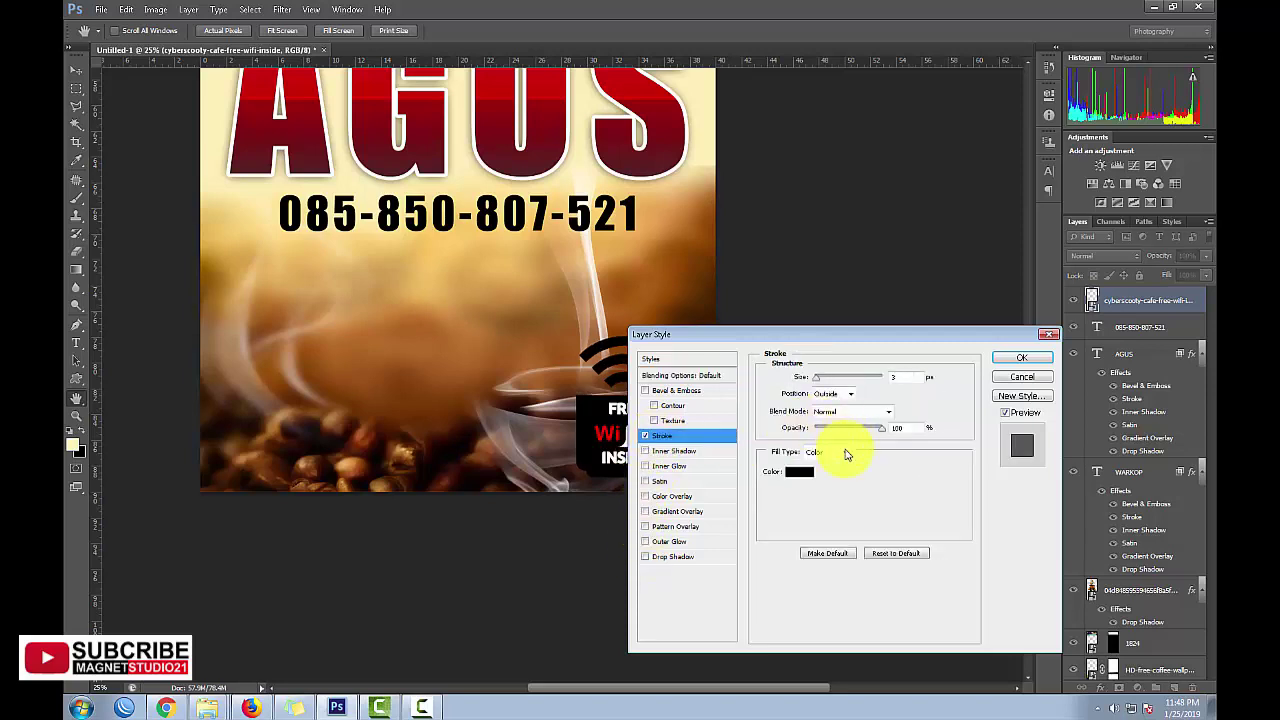
pyautogui.click(799, 471)
pyautogui.moveTo(271, 449); pyautogui.dragTo(136, 400)
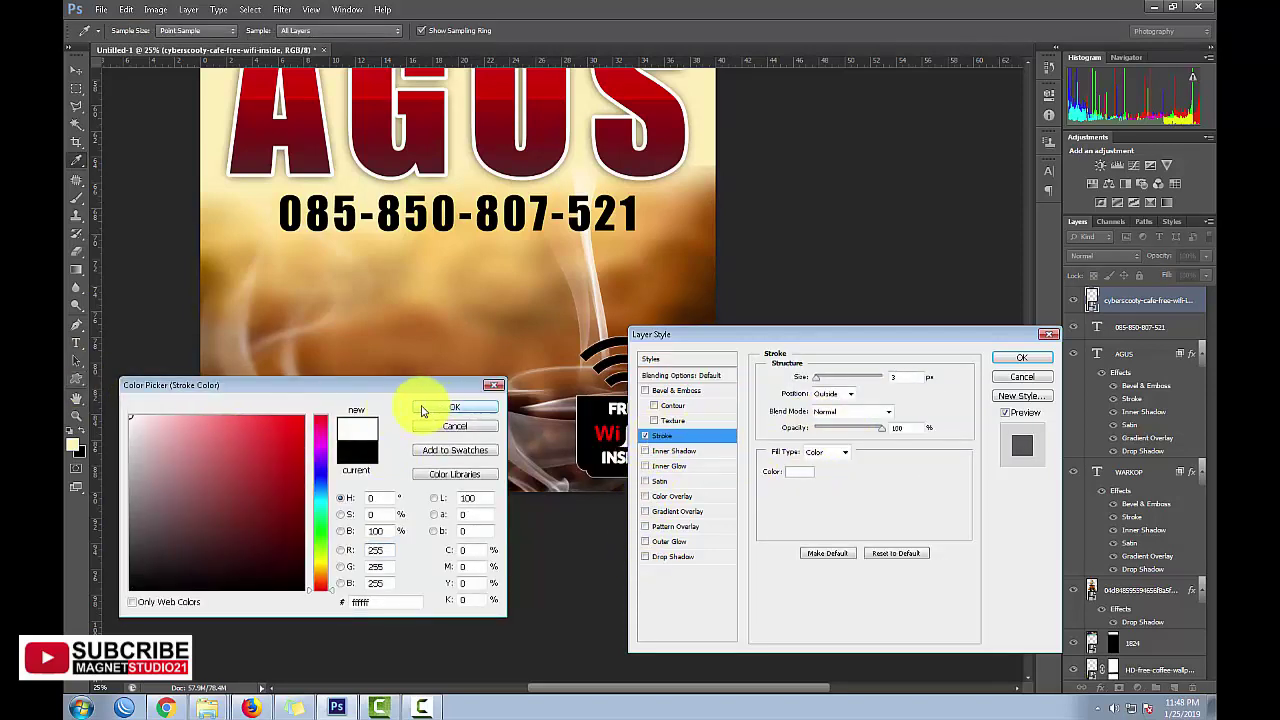
pyautogui.click(425, 407)
pyautogui.moveTo(827, 384); pyautogui.dragTo(824, 386)
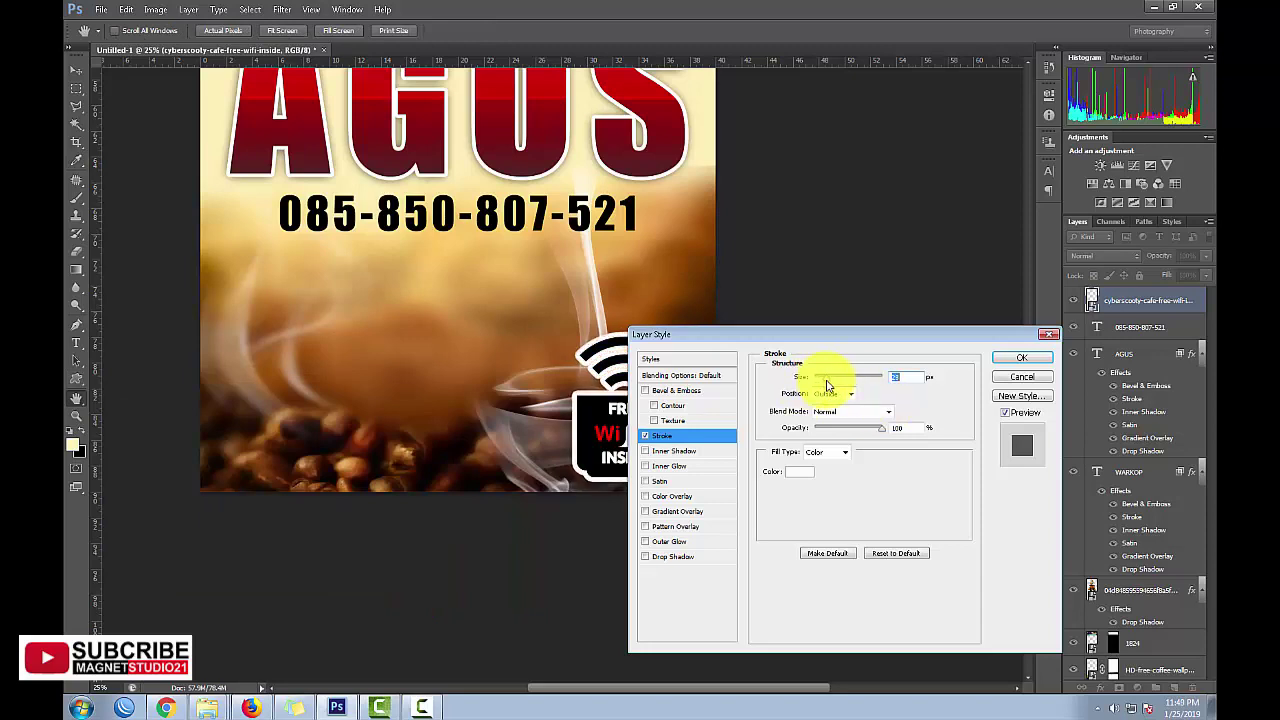
pyautogui.click(1021, 357)
pyautogui.click(76, 72)
pyautogui.click(1160, 353)
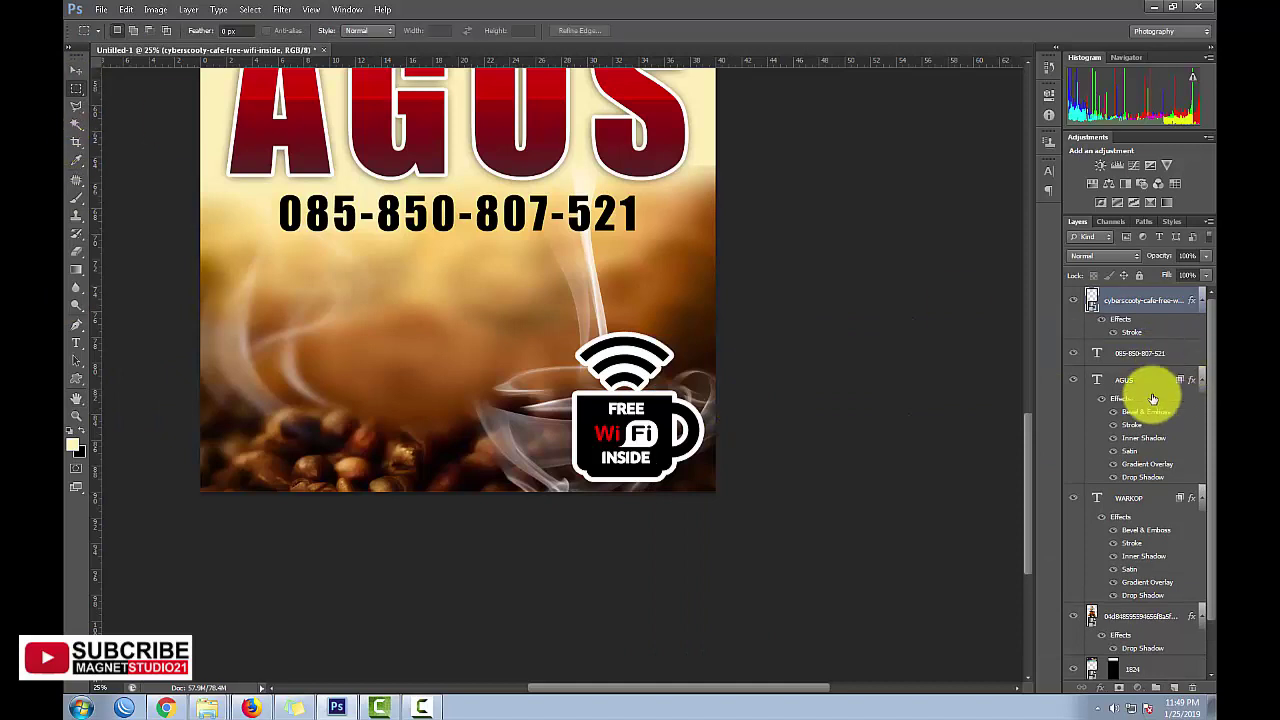
# Step: On a new layer, fill a rectangle across the banner's bottom with white
pyautogui.click(1175, 687)
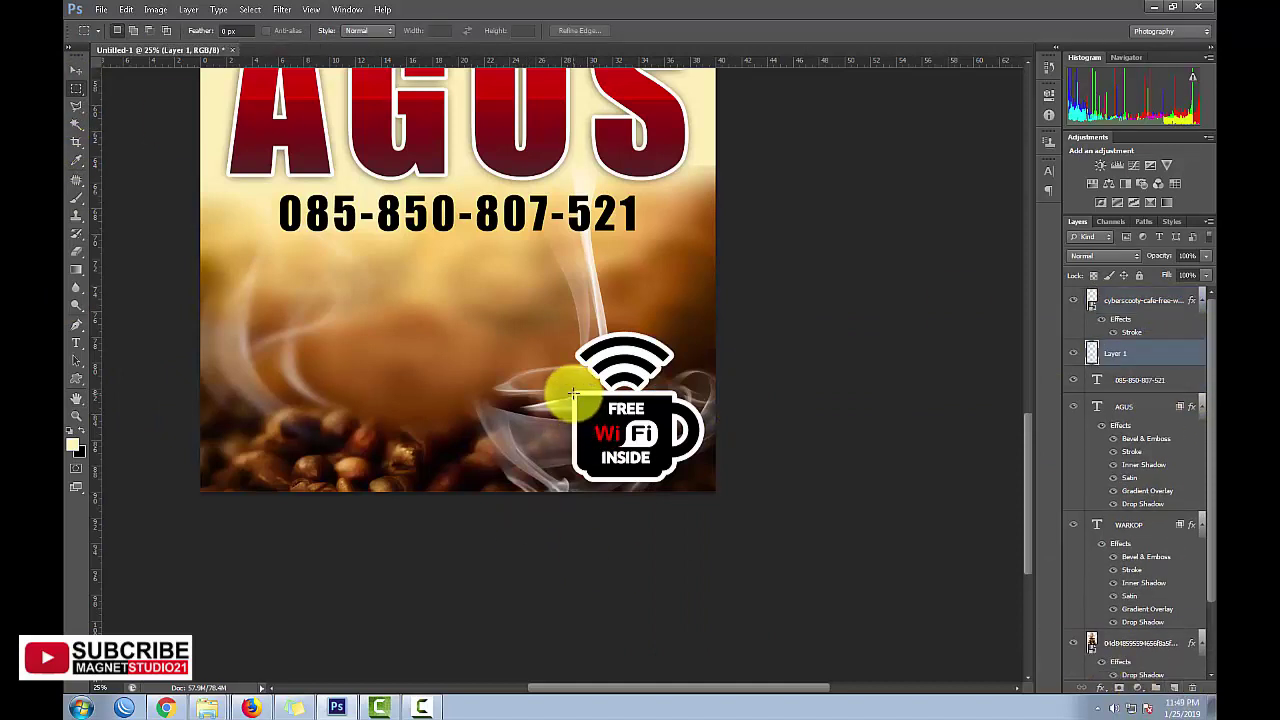
pyautogui.moveTo(578, 390); pyautogui.dragTo(186, 467)
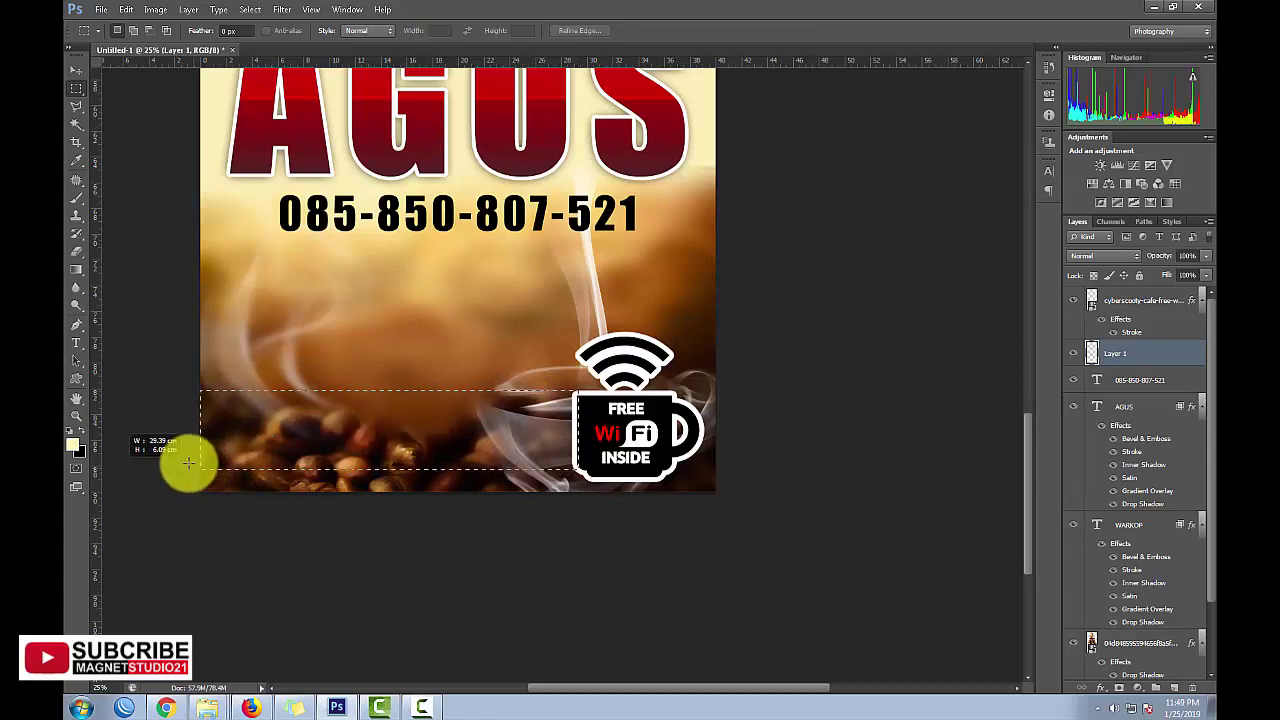
pyautogui.moveTo(186, 467)
pyautogui.mouseDown()
pyautogui.moveTo(179, 481)
pyautogui.moveTo(186, 465)
pyautogui.mouseUp()
pyautogui.hotkey('alt', 'BackSpace')
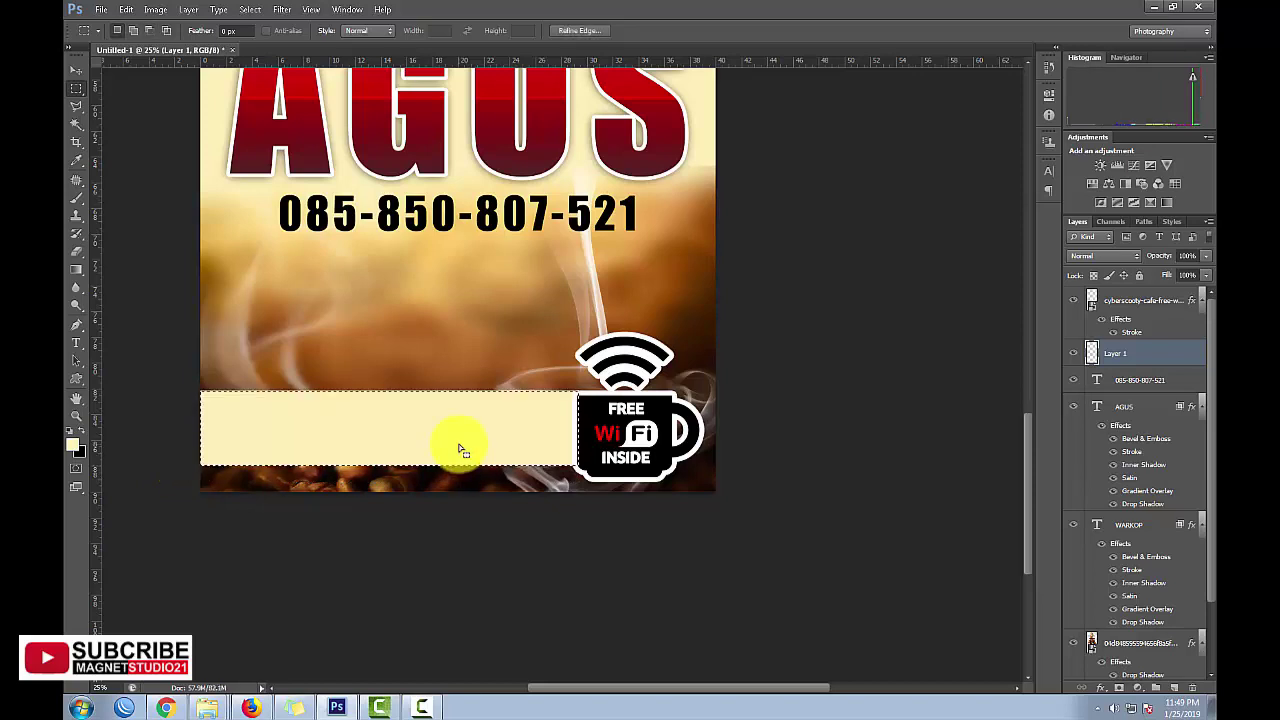
pyautogui.hotkey('ctrl', 'd')
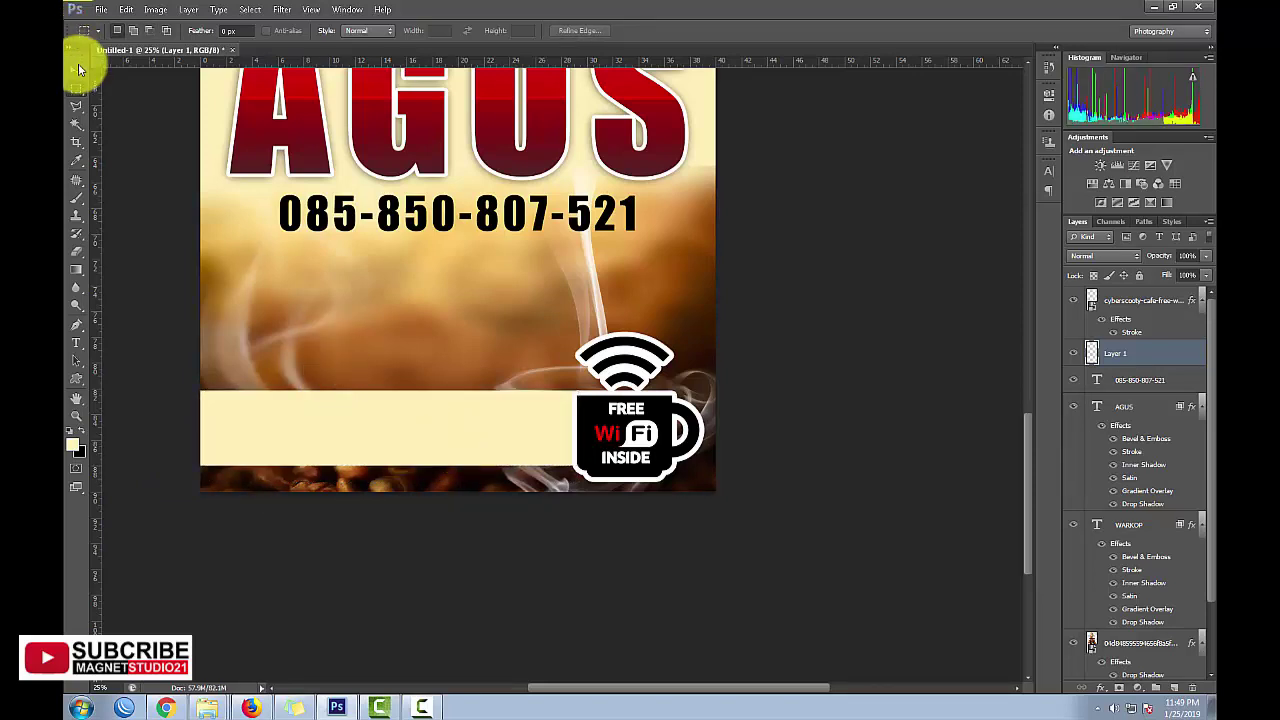
pyautogui.keyDown('ctrl'); pyautogui.click(1091, 352); pyautogui.keyUp('ctrl')
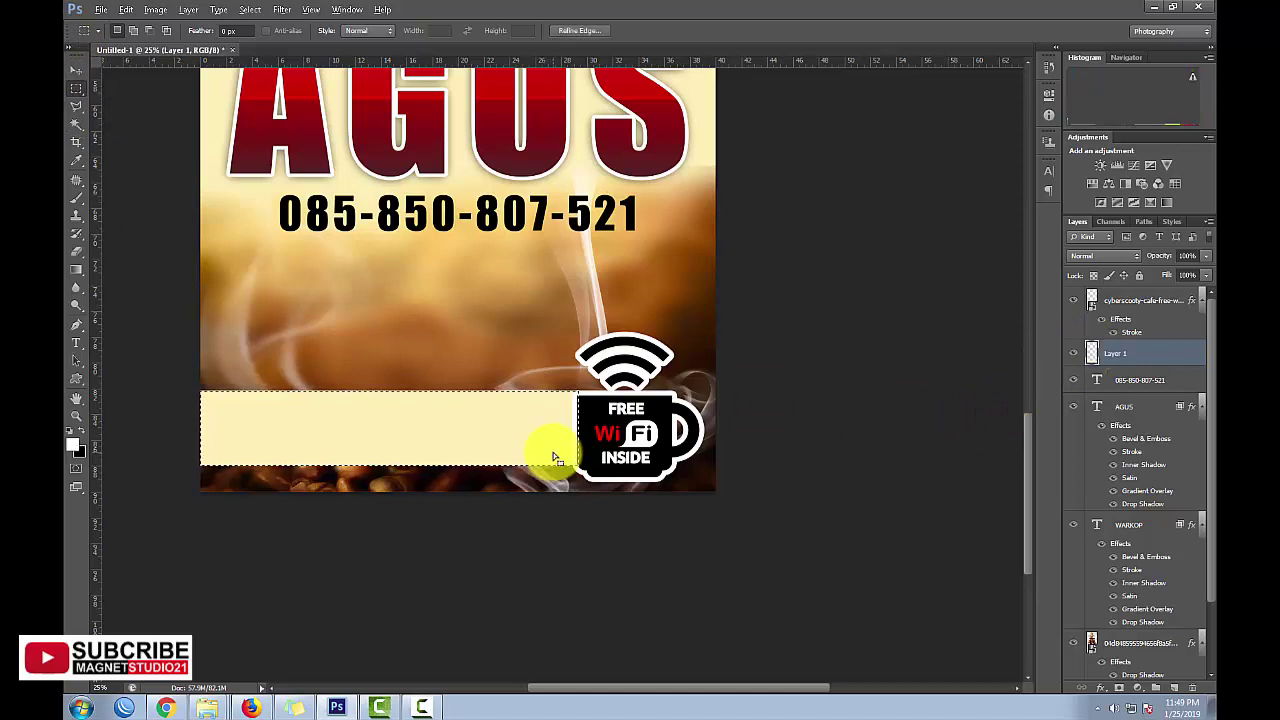
pyautogui.hotkey('alt', 'BackSpace')
pyautogui.hotkey('ctrl', 'd')
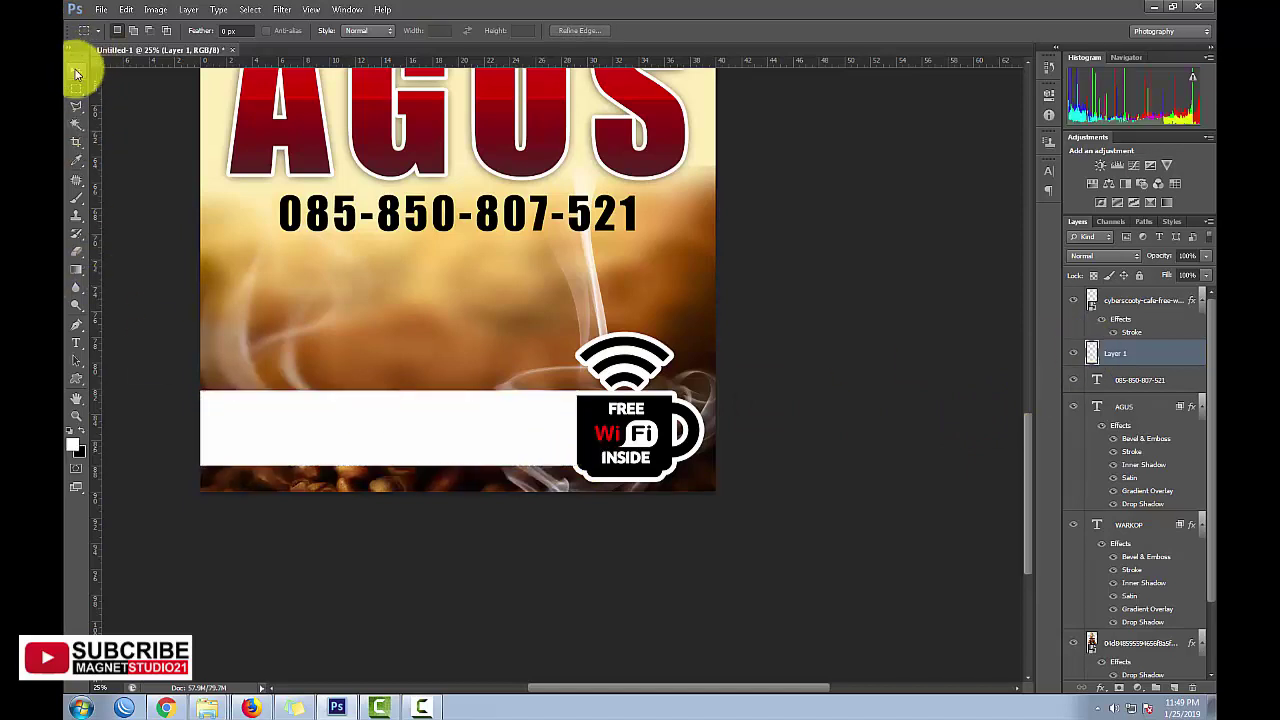
# Step: Stretch the white bar so its edge meets the Wi-Fi badge
pyautogui.click(76, 71)
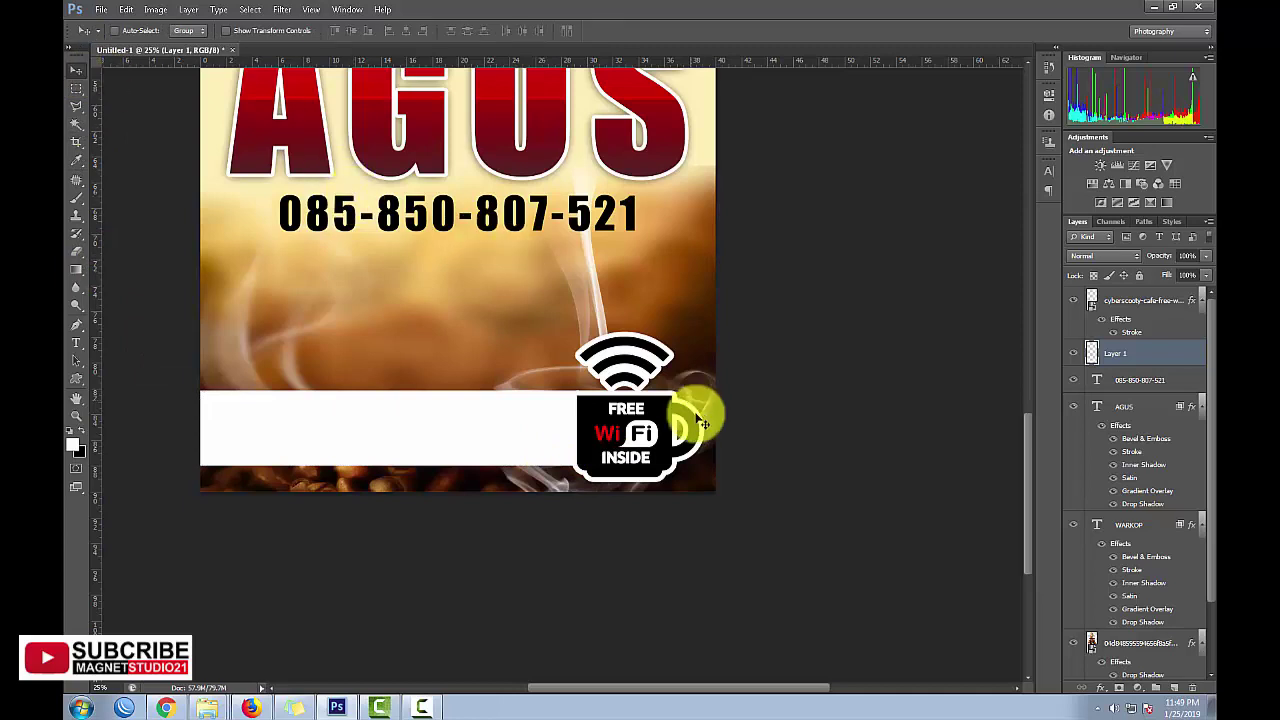
pyautogui.keyDown('ctrl'); pyautogui.click(565, 402); pyautogui.keyUp('ctrl')
pyautogui.keyDown('ctrl'); pyautogui.click(565, 402); pyautogui.keyUp('ctrl')
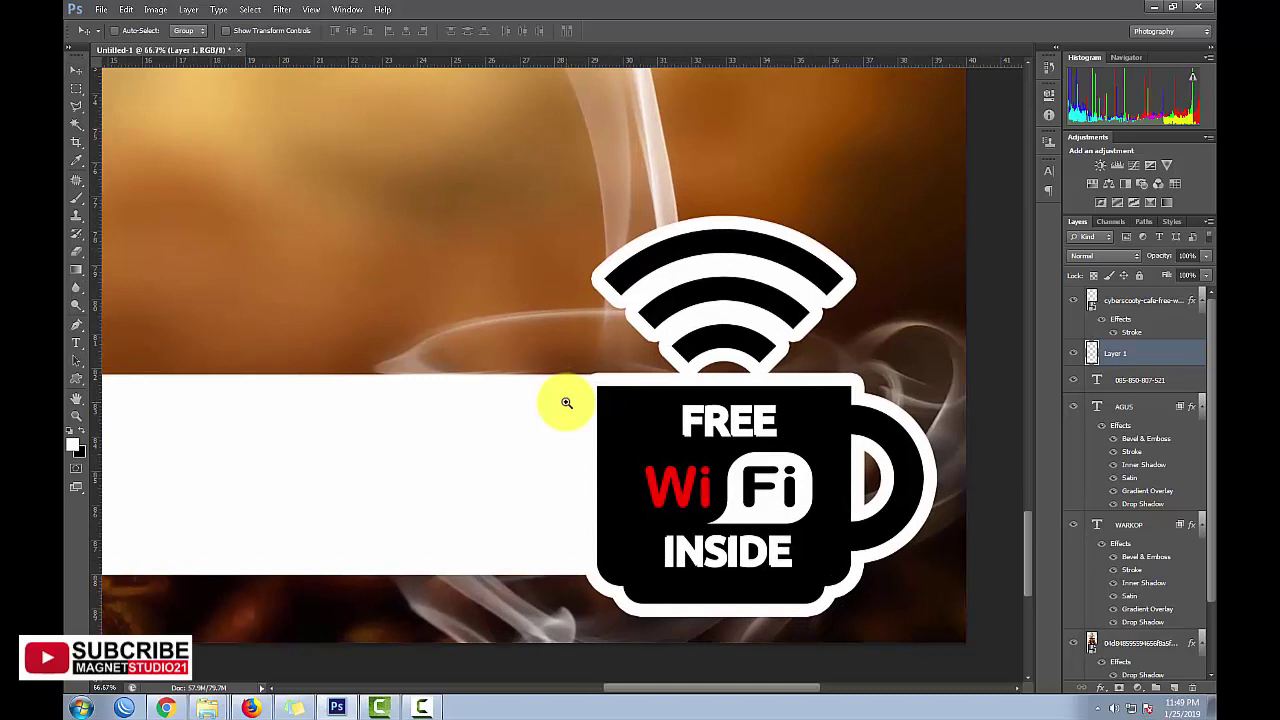
pyautogui.hotkey('ctrl', 't')
pyautogui.keyDown('ctrl'); pyautogui.click(565, 402); pyautogui.keyUp('ctrl')
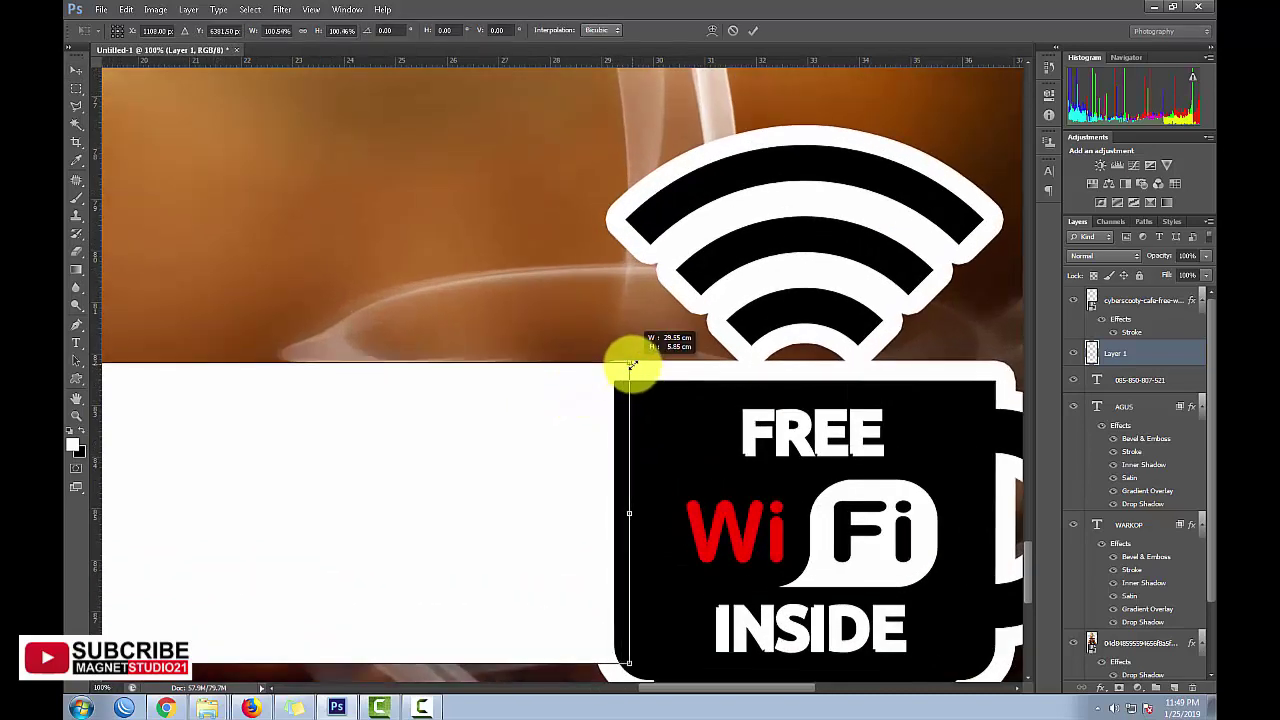
pyautogui.moveTo(621, 366); pyautogui.dragTo(636, 360)
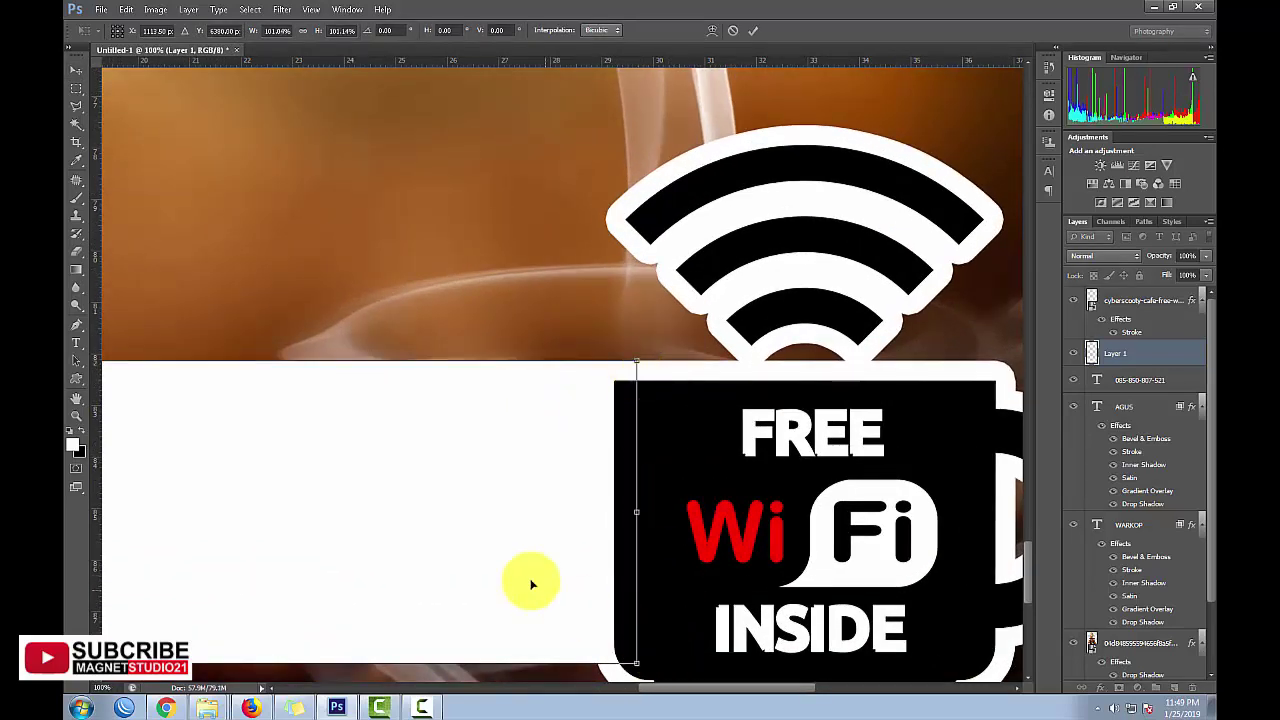
pyautogui.press('Return')
# Step: Add the text line 'LOSSS GAESSSS' inside the white bottom bar
pyautogui.doubleClick(76, 398)
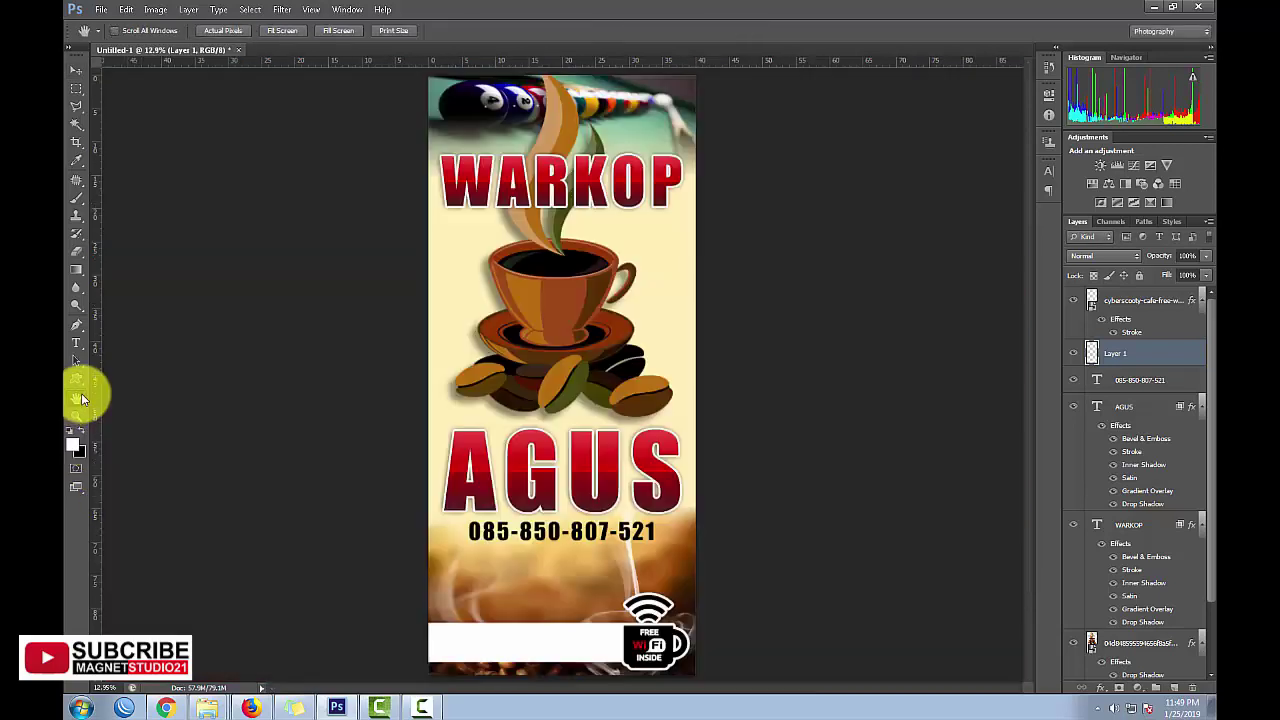
pyautogui.click(86, 342)
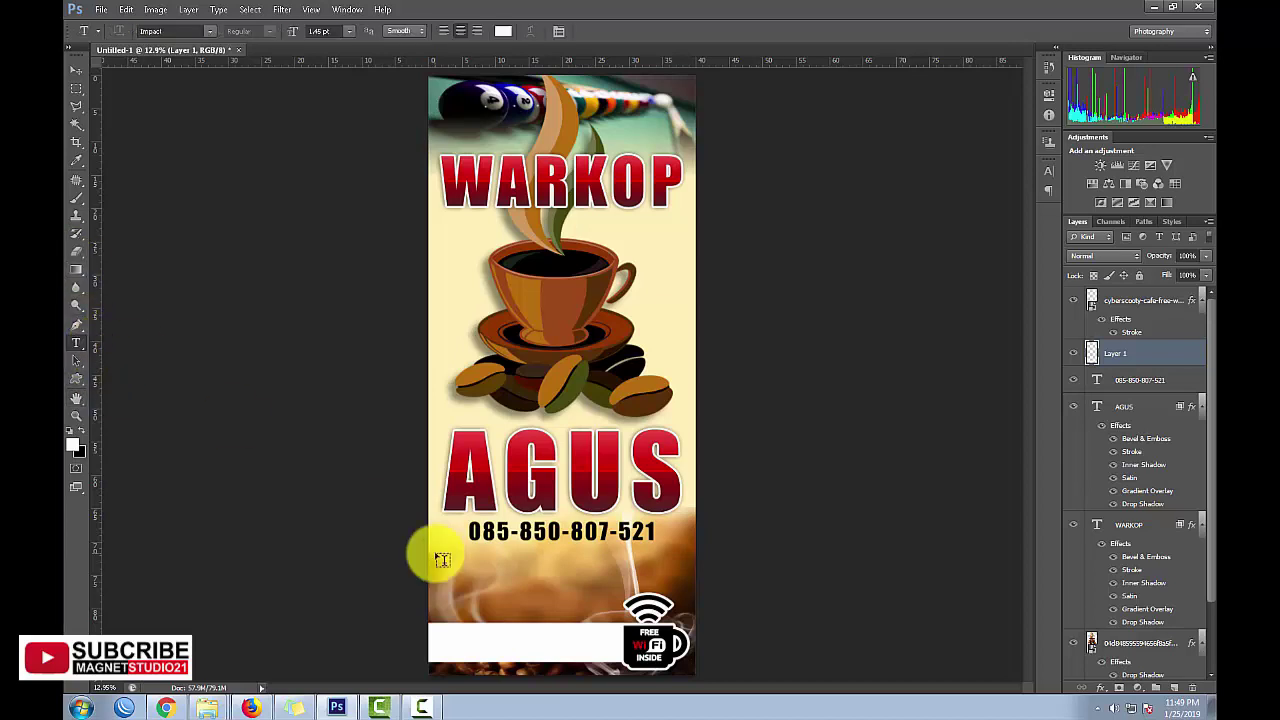
pyautogui.click(440, 636)
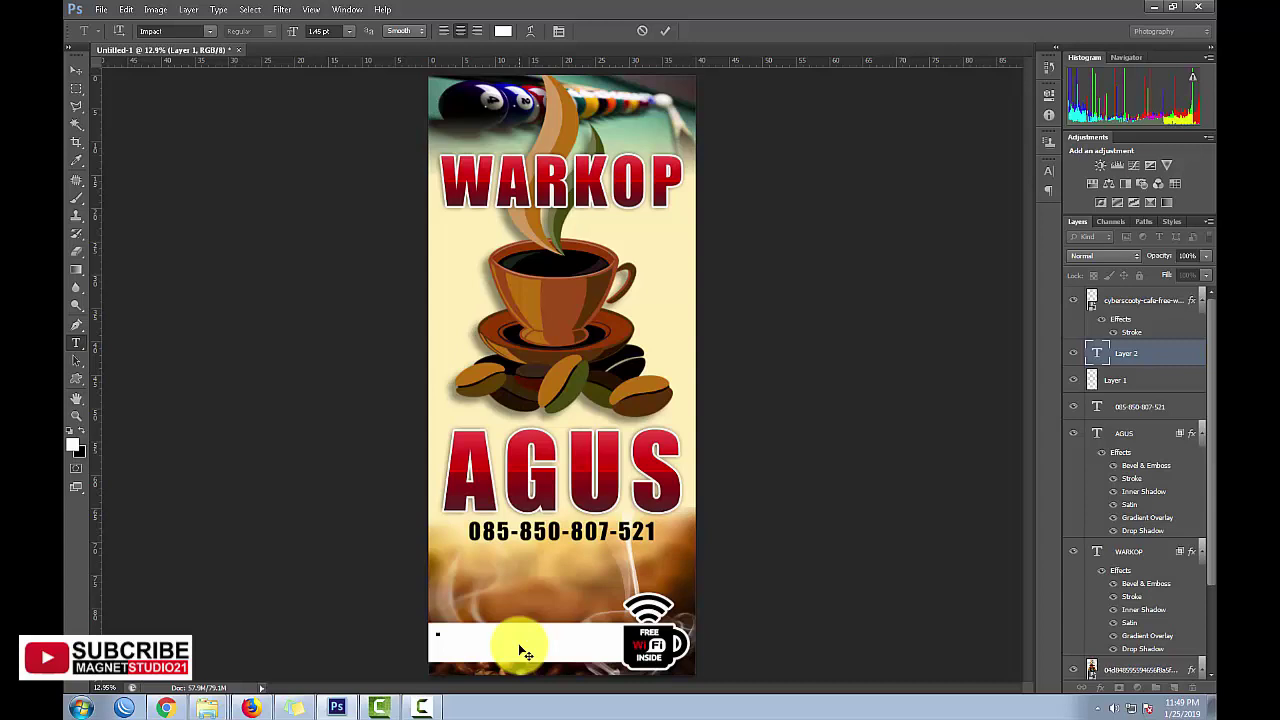
pyautogui.click(68, 76)
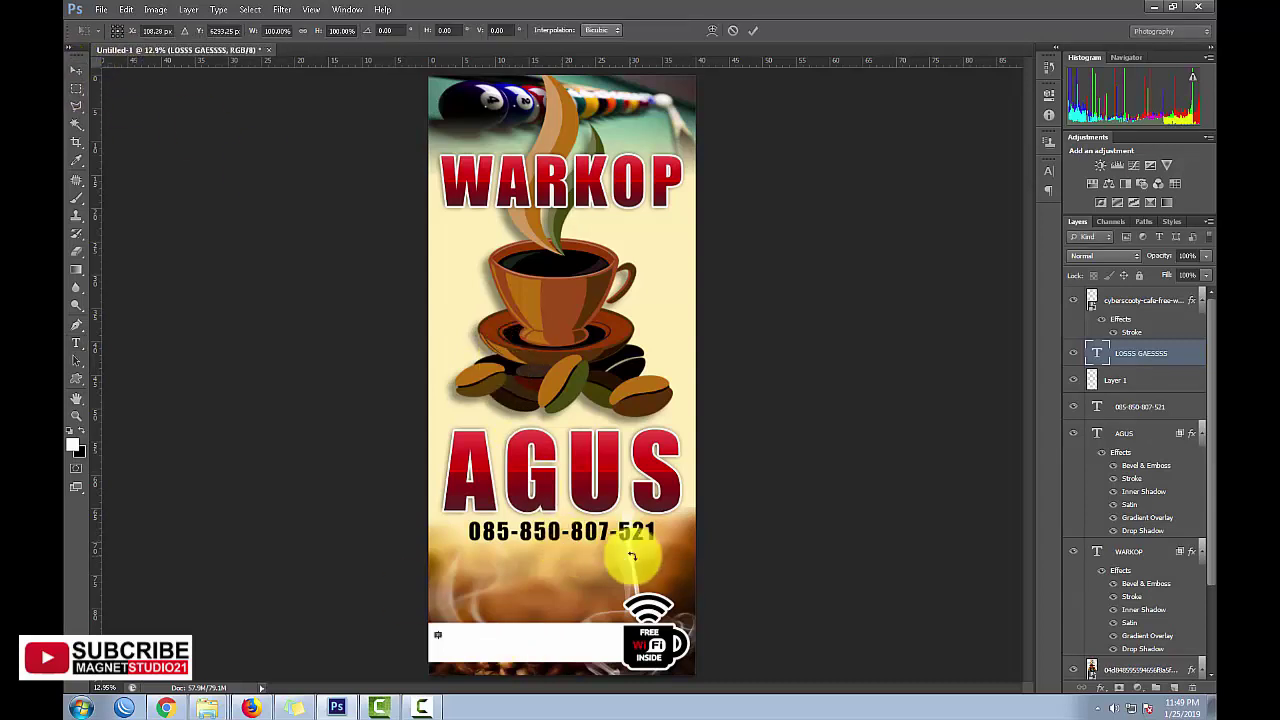
# Step: Scale the LOSSS GAESSSS text up to fill the white bar and colour it black
pyautogui.hotkey('ctrl', 't')
pyautogui.moveTo(440, 636); pyautogui.dragTo(617, 680)
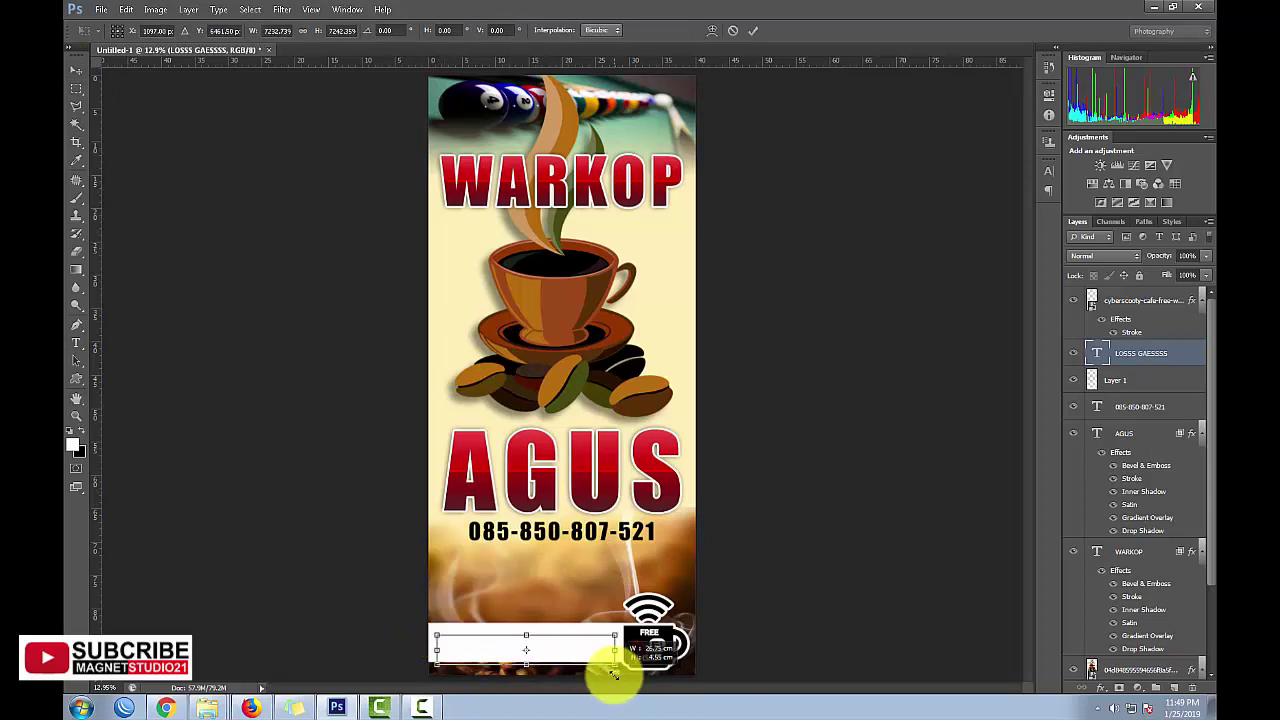
pyautogui.press('Return')
pyautogui.click(76, 345)
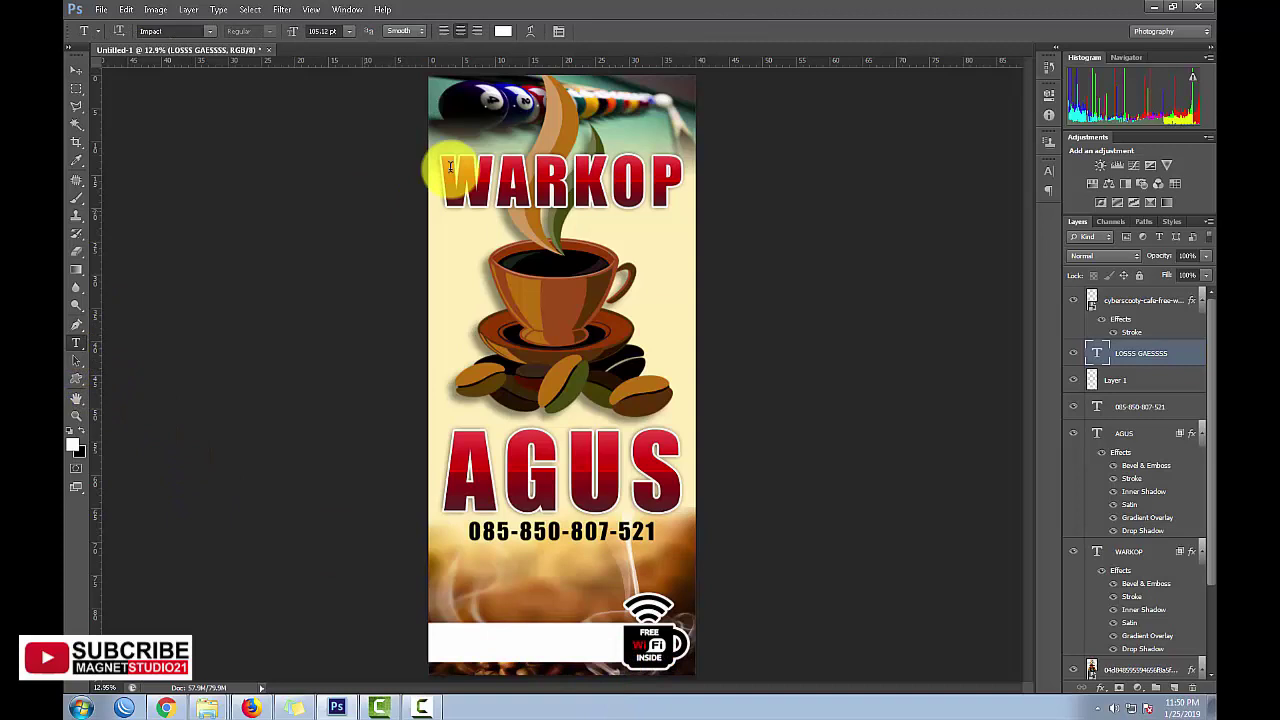
pyautogui.click(503, 30)
pyautogui.click(163, 571)
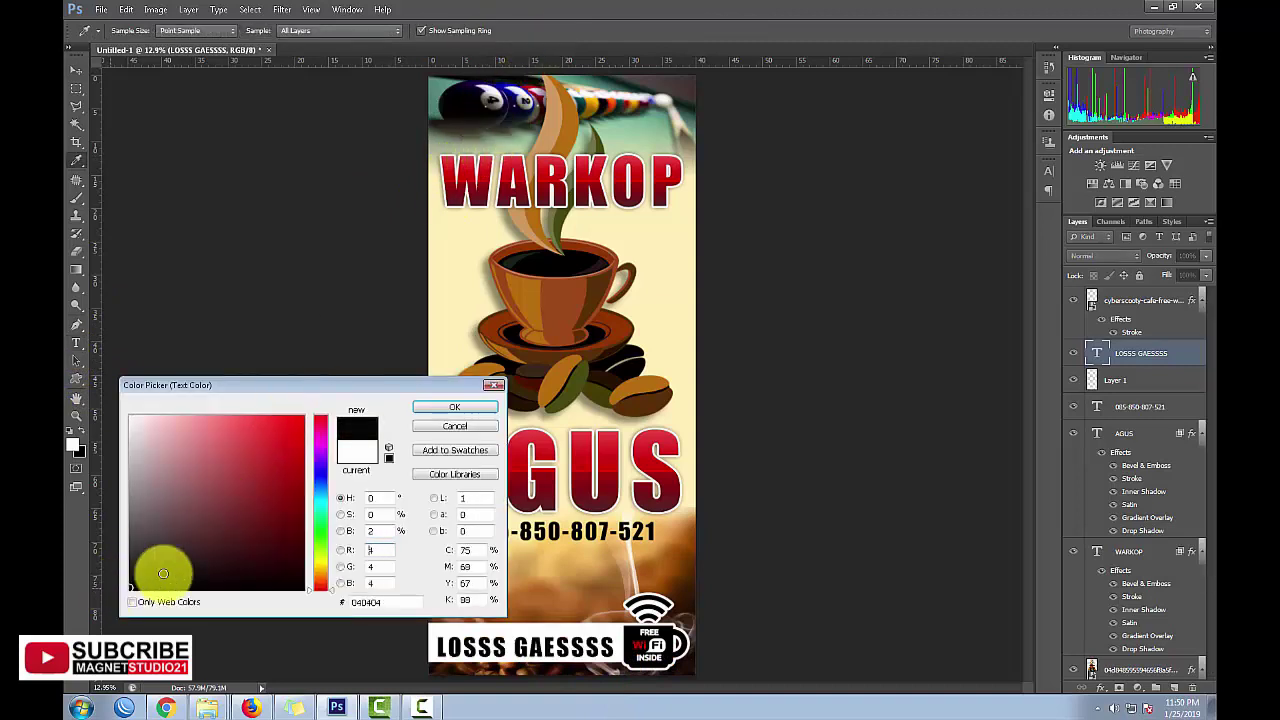
pyautogui.click(455, 407)
pyautogui.click(76, 70)
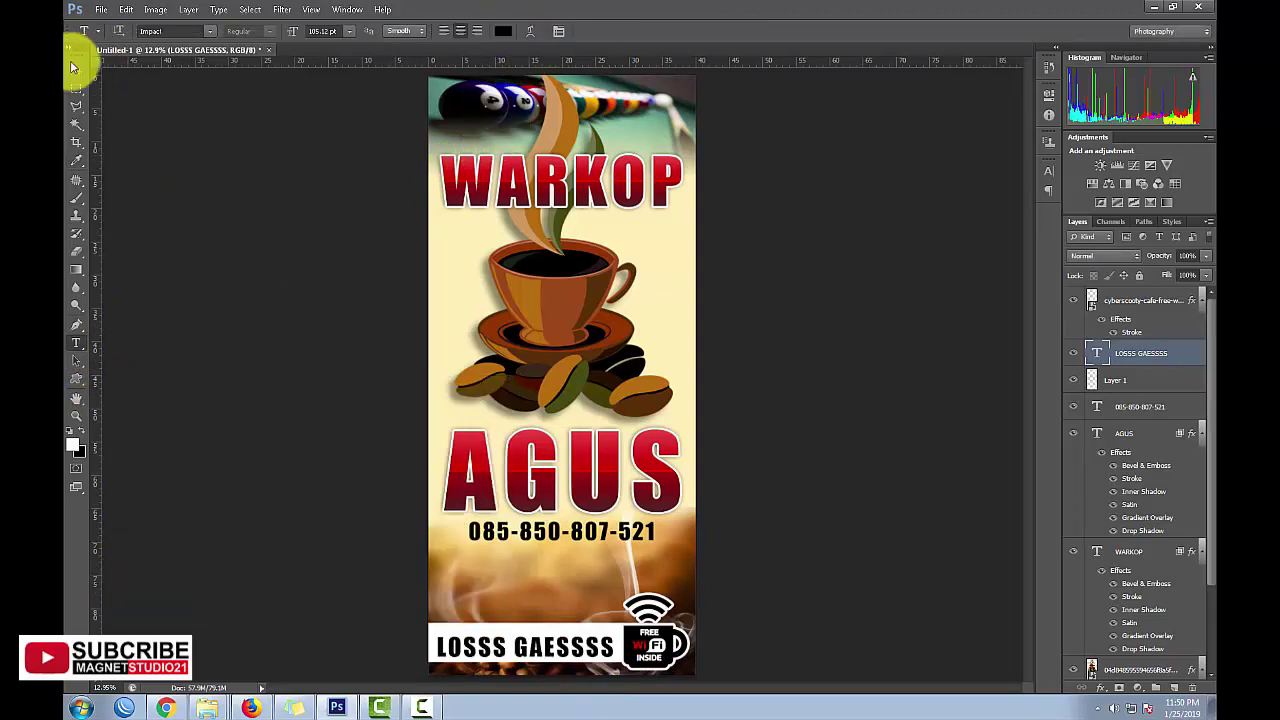
# Step: Reposition the bar text, duplicate it upward, and trim the bar text to LOSSS GAESSS
pyautogui.scroll(2, 443, 537)
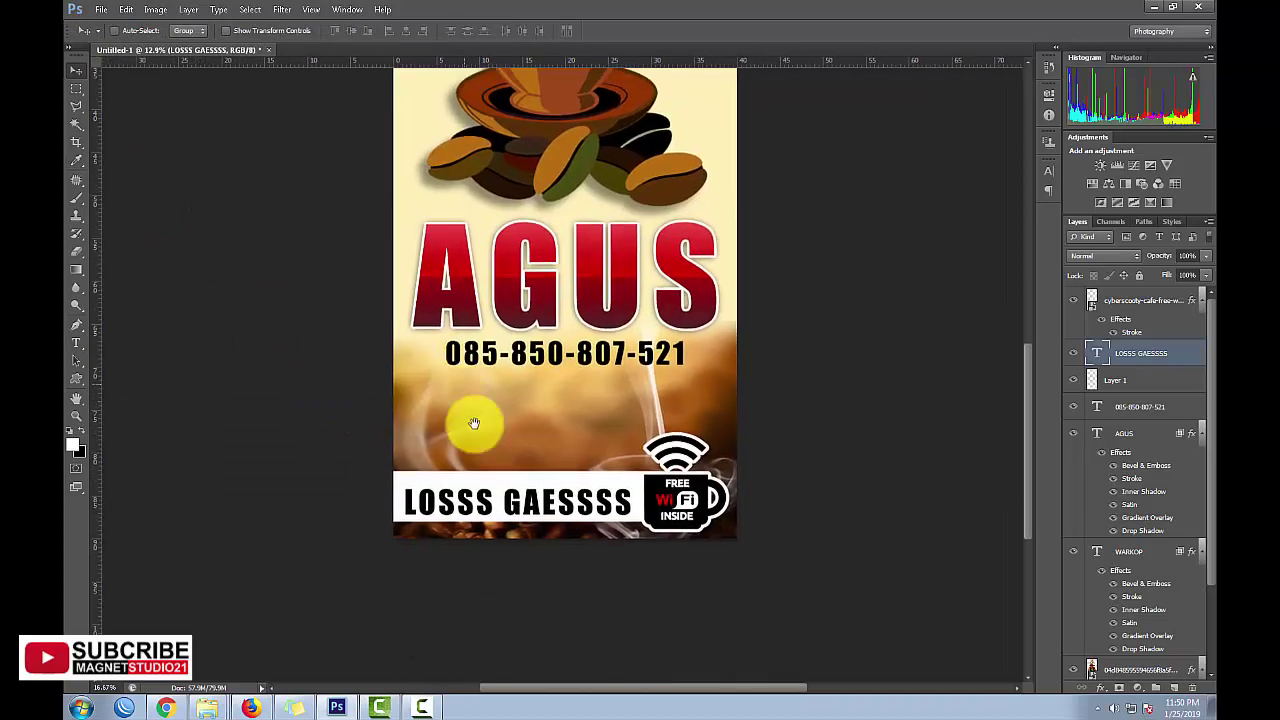
pyautogui.moveTo(531, 514); pyautogui.dragTo(537, 502)
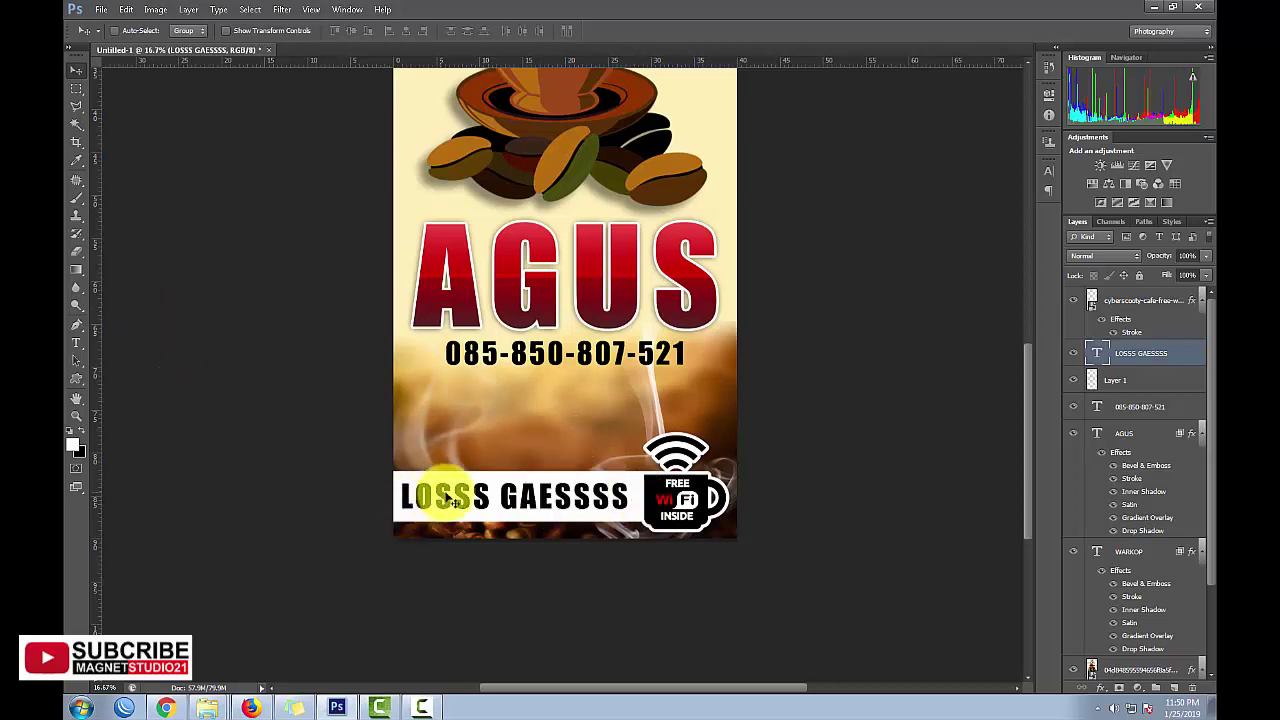
pyautogui.moveTo(448, 498); pyautogui.dragTo(440, 424)
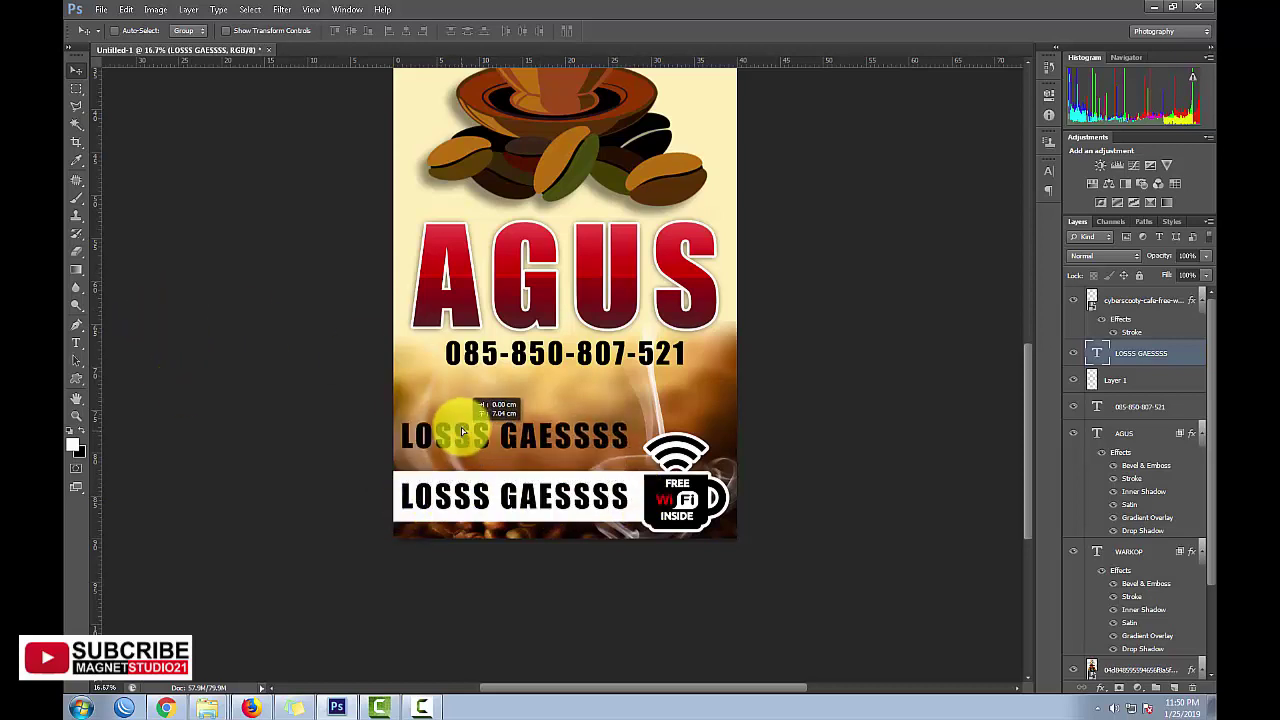
pyautogui.click(76, 343)
pyautogui.click(628, 490)
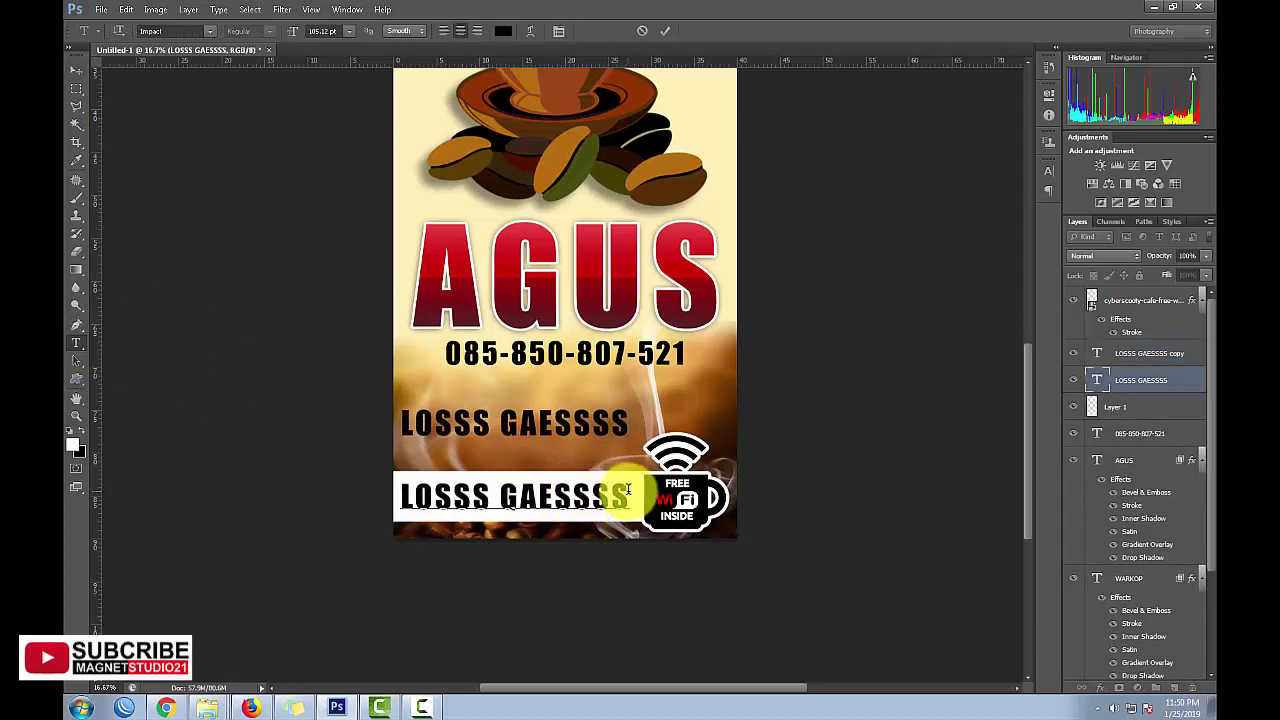
pyautogui.press('BackSpace')
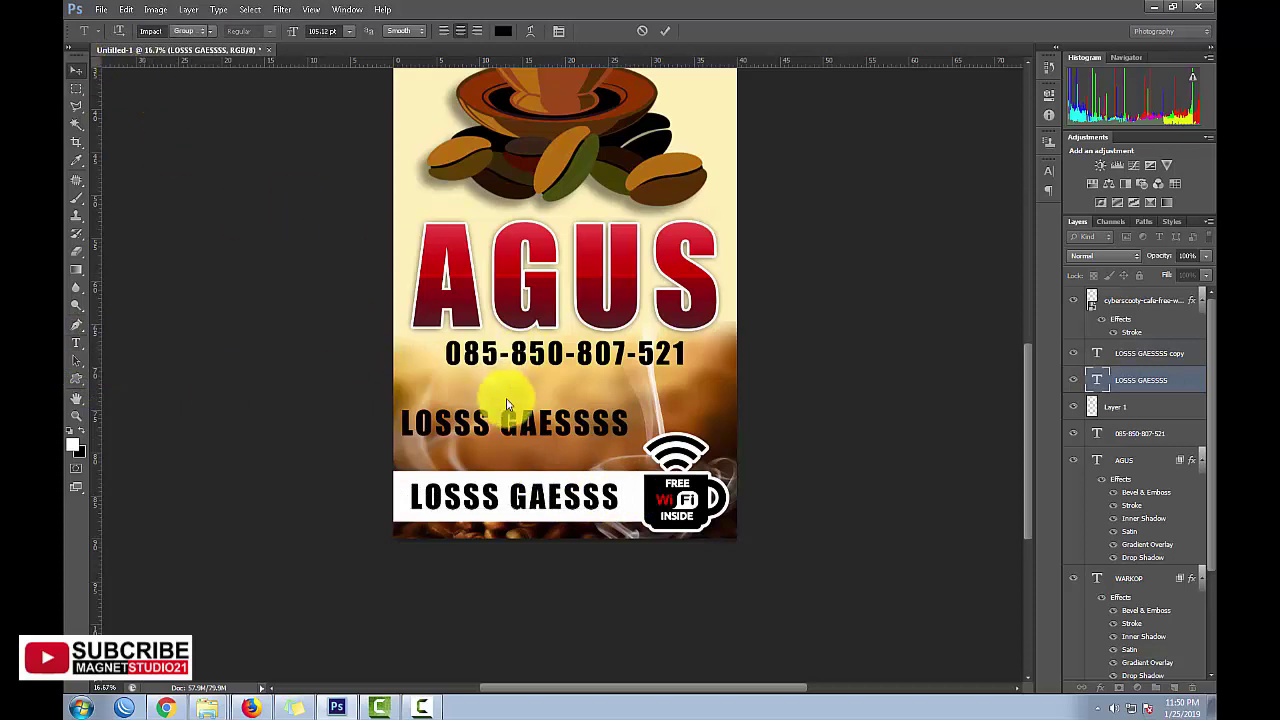
# Step: Retype the upper copy as 'FREE WIFI' and enlarge it just above the white bar
pyautogui.click(449, 423)
pyautogui.click(76, 363)
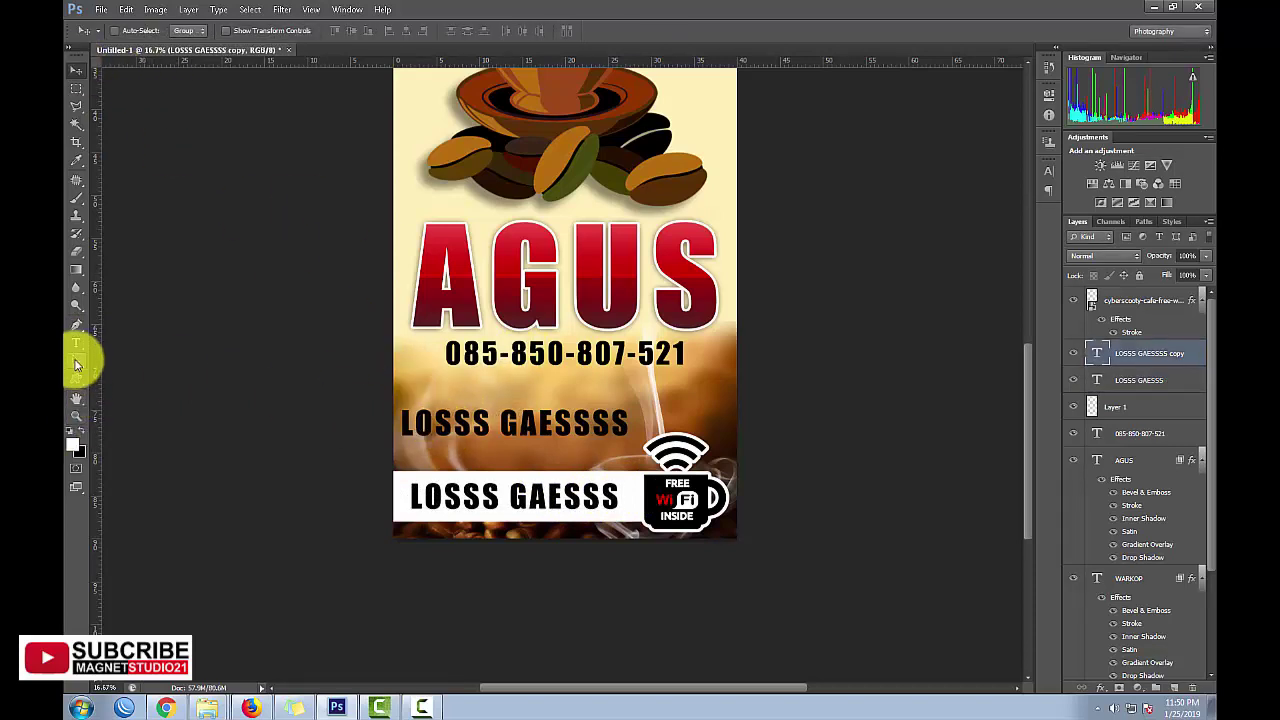
pyautogui.click(452, 418)
pyautogui.hotkey('ctrl', 'a')
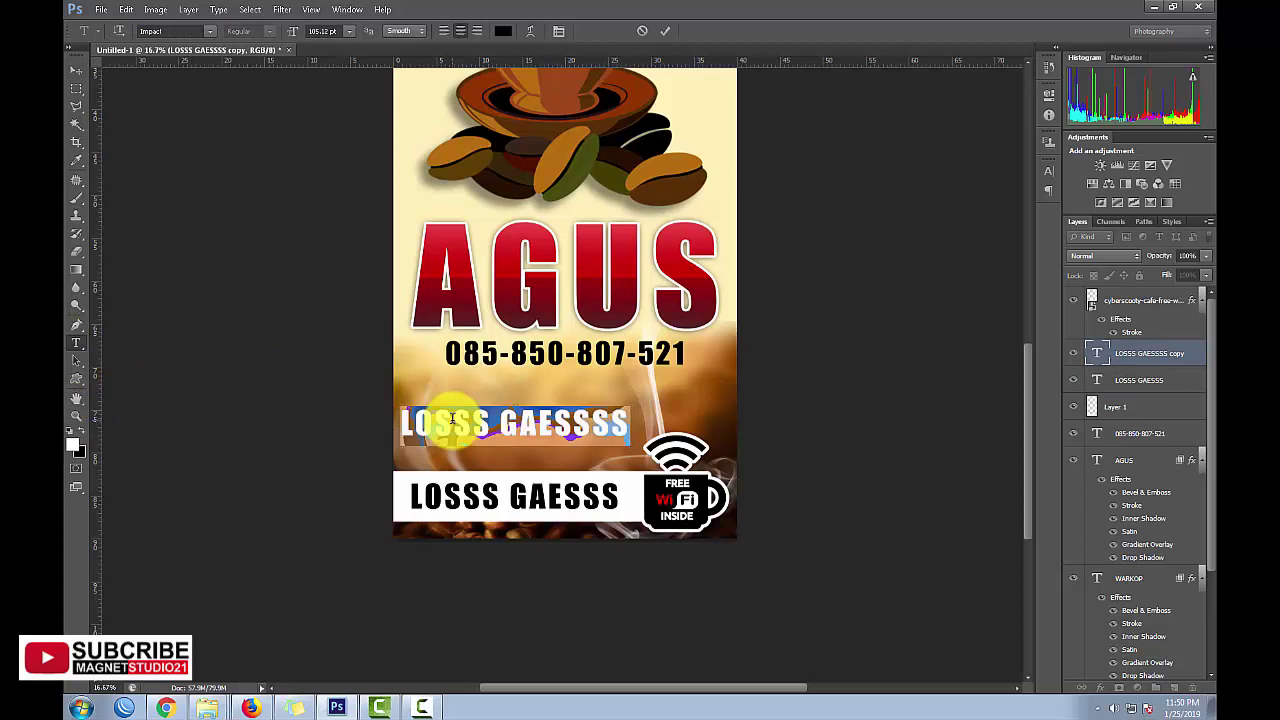
pyautogui.write('FREE WIFI')
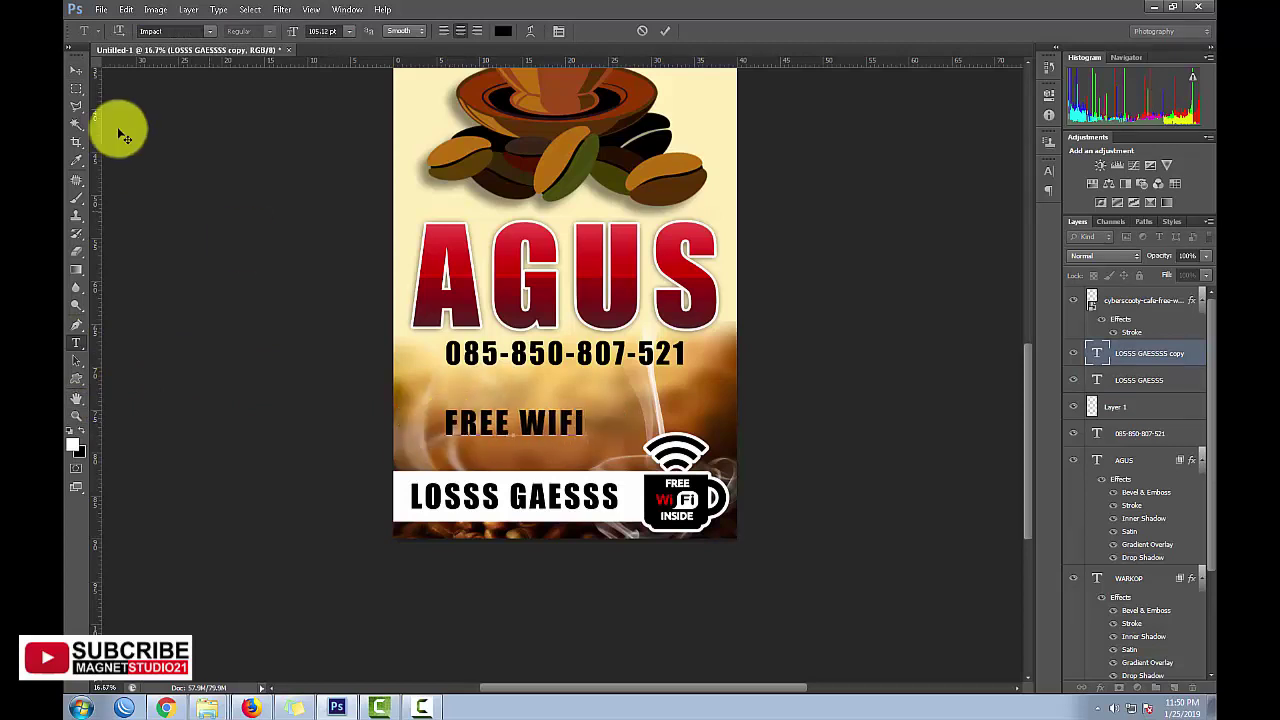
pyautogui.hotkey('ctrl', 'Return')
pyautogui.hotkey('ctrl', 't')
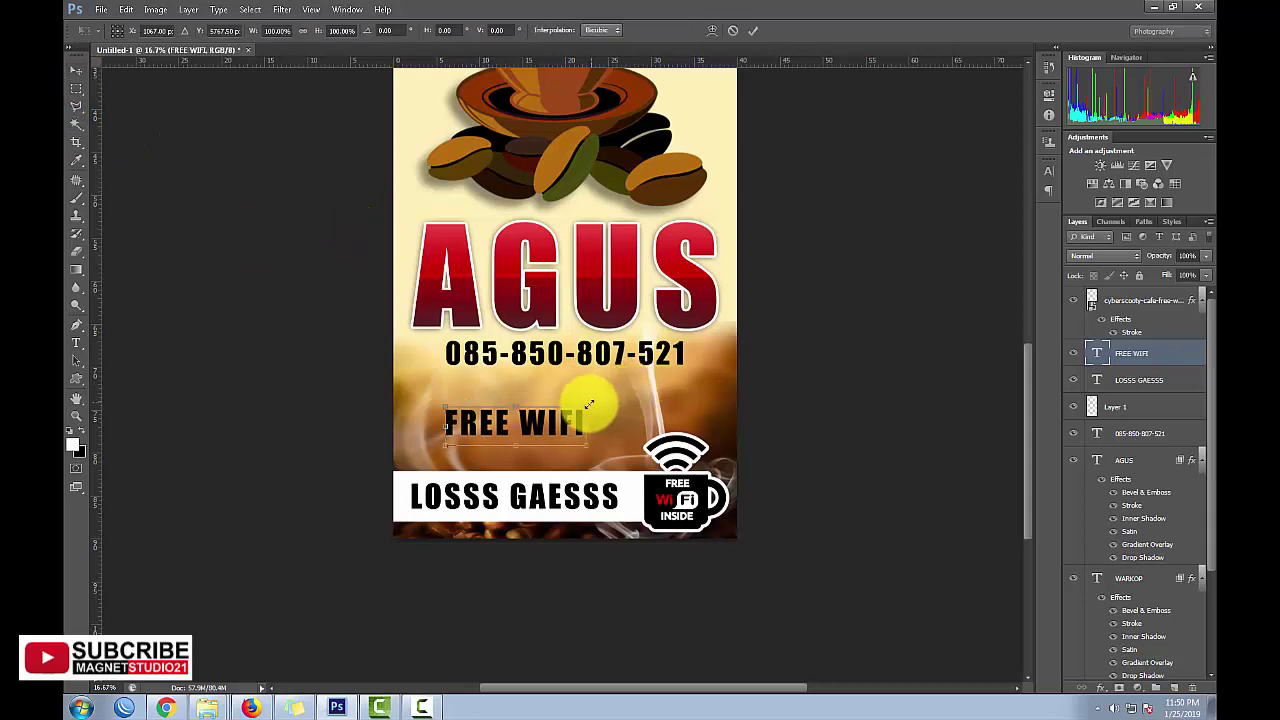
pyautogui.moveTo(654, 389)
pyautogui.mouseDown()
pyautogui.moveTo(671, 370)
pyautogui.moveTo(663, 352)
pyautogui.moveTo(579, 431)
pyautogui.mouseUp()
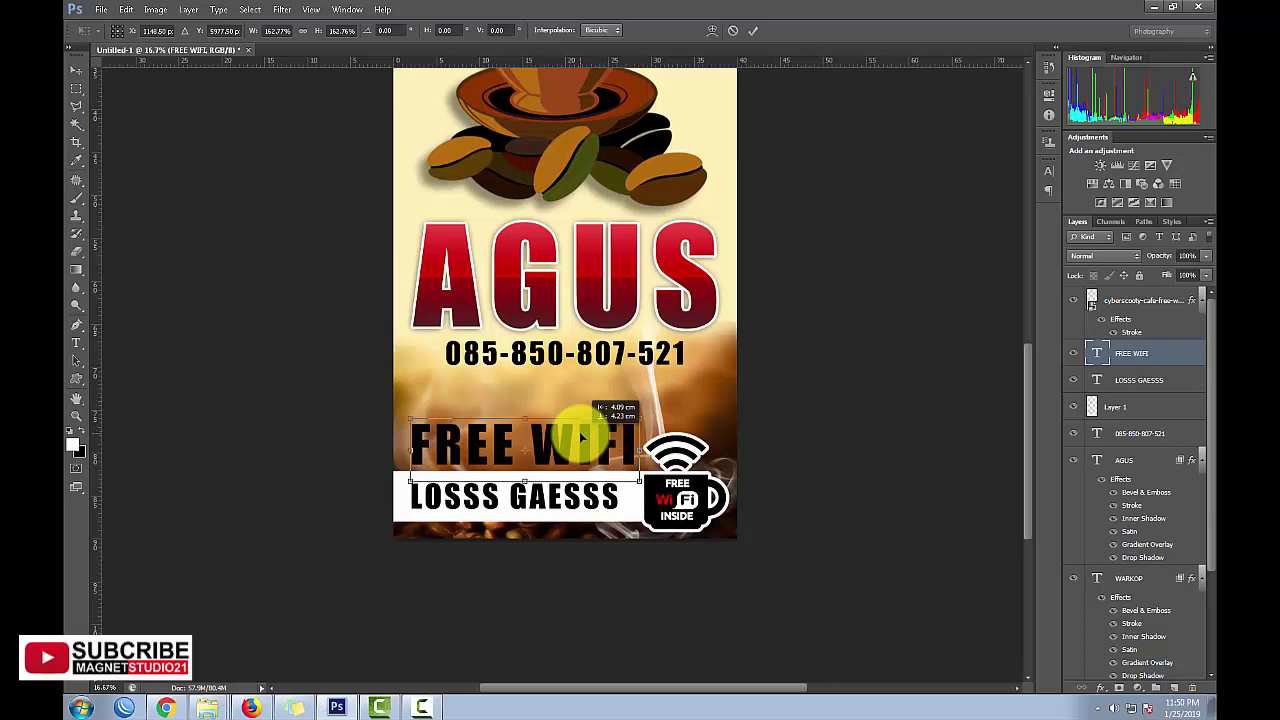
pyautogui.moveTo(640, 418)
pyautogui.mouseDown()
pyautogui.moveTo(703, 404)
pyautogui.moveTo(626, 427)
pyautogui.mouseUp()
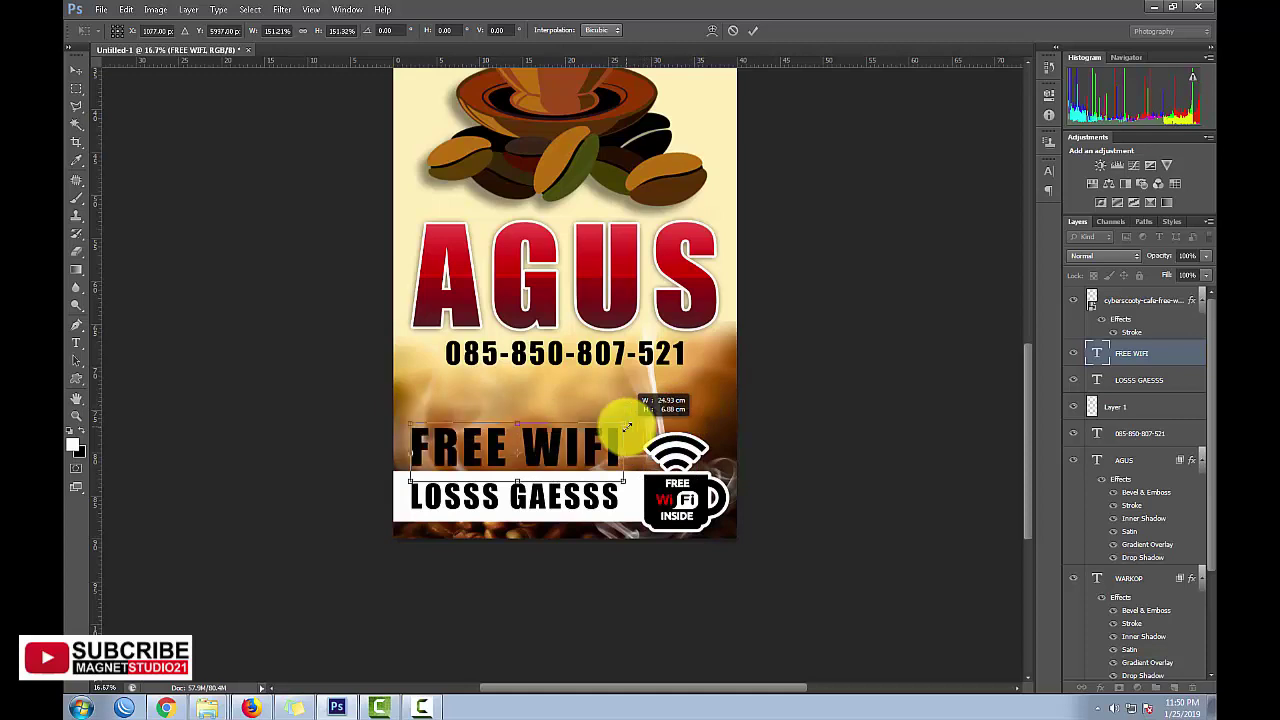
pyautogui.press('Return')
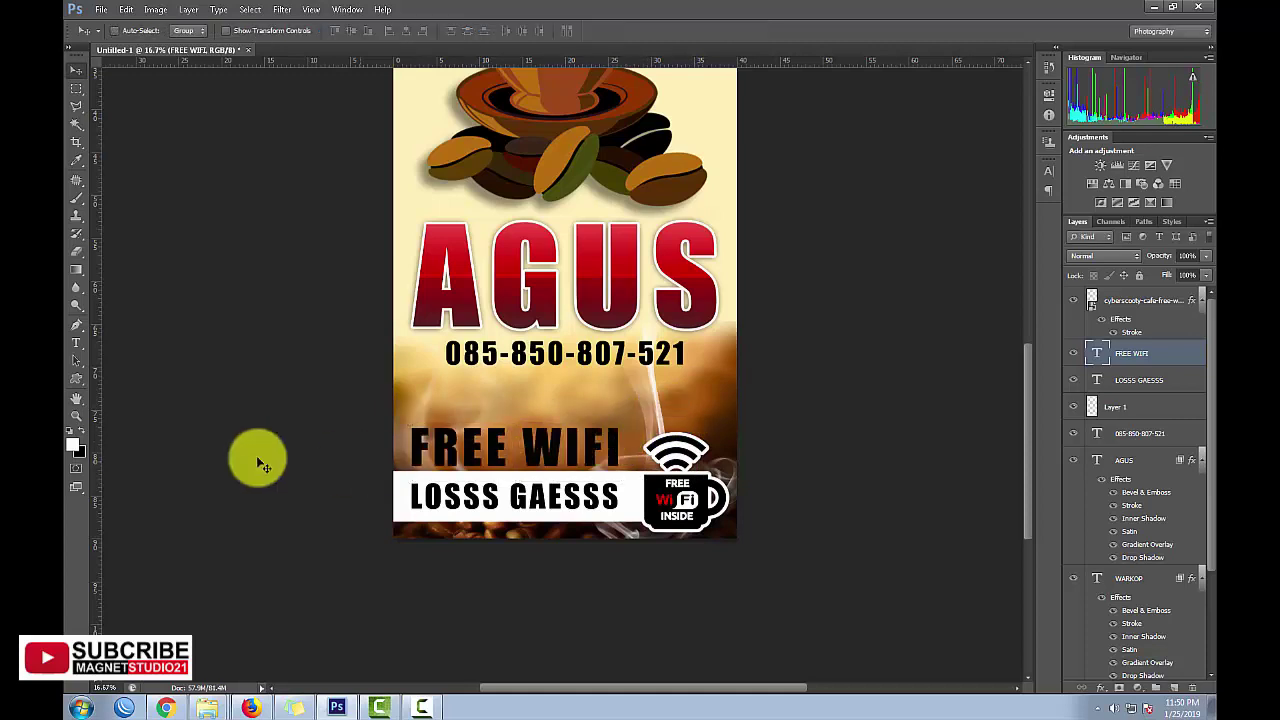
# Step: Change the FREE WIFI text colour to white
pyautogui.scroll(2, 620, 525)
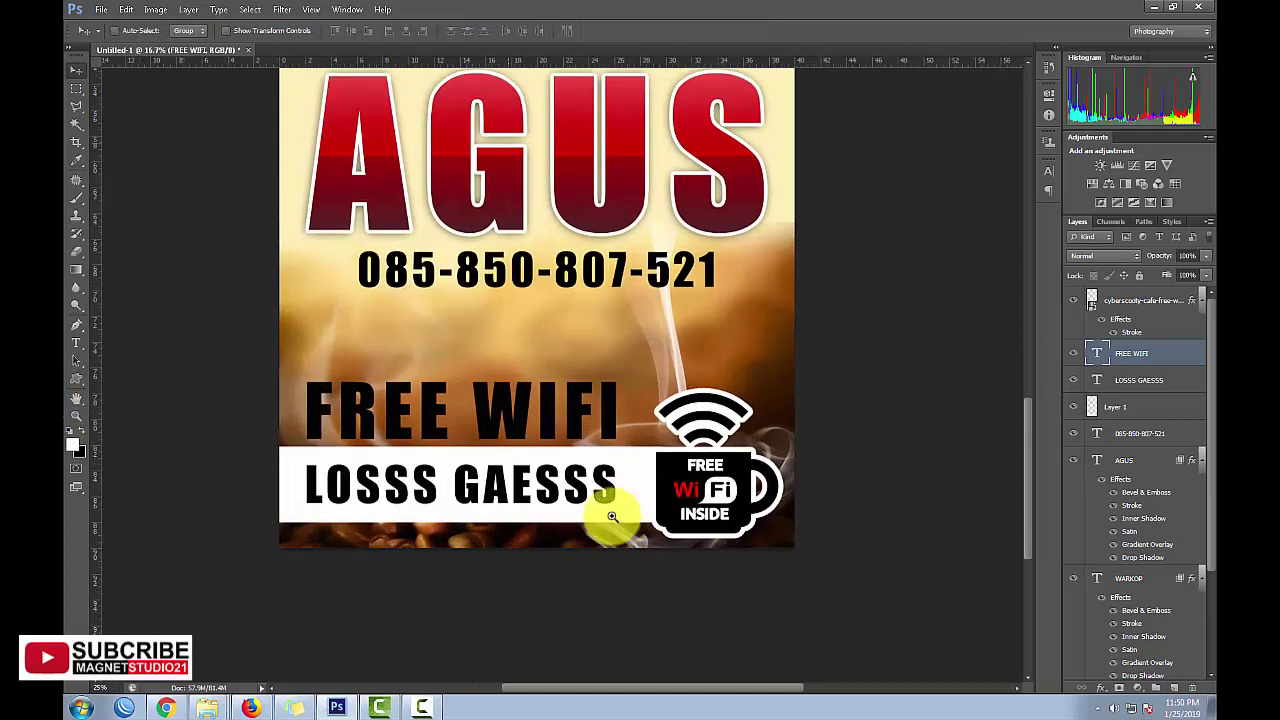
pyautogui.moveTo(662, 465); pyautogui.dragTo(775, 463)
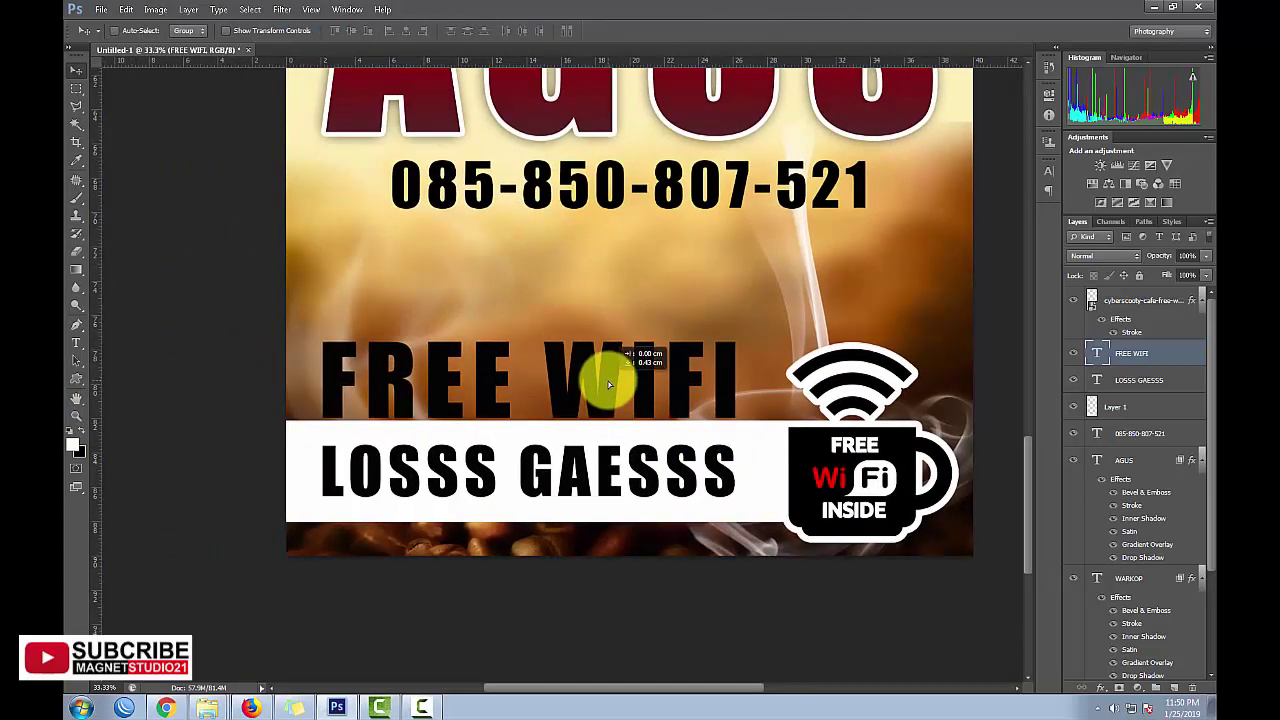
pyautogui.click(75, 343)
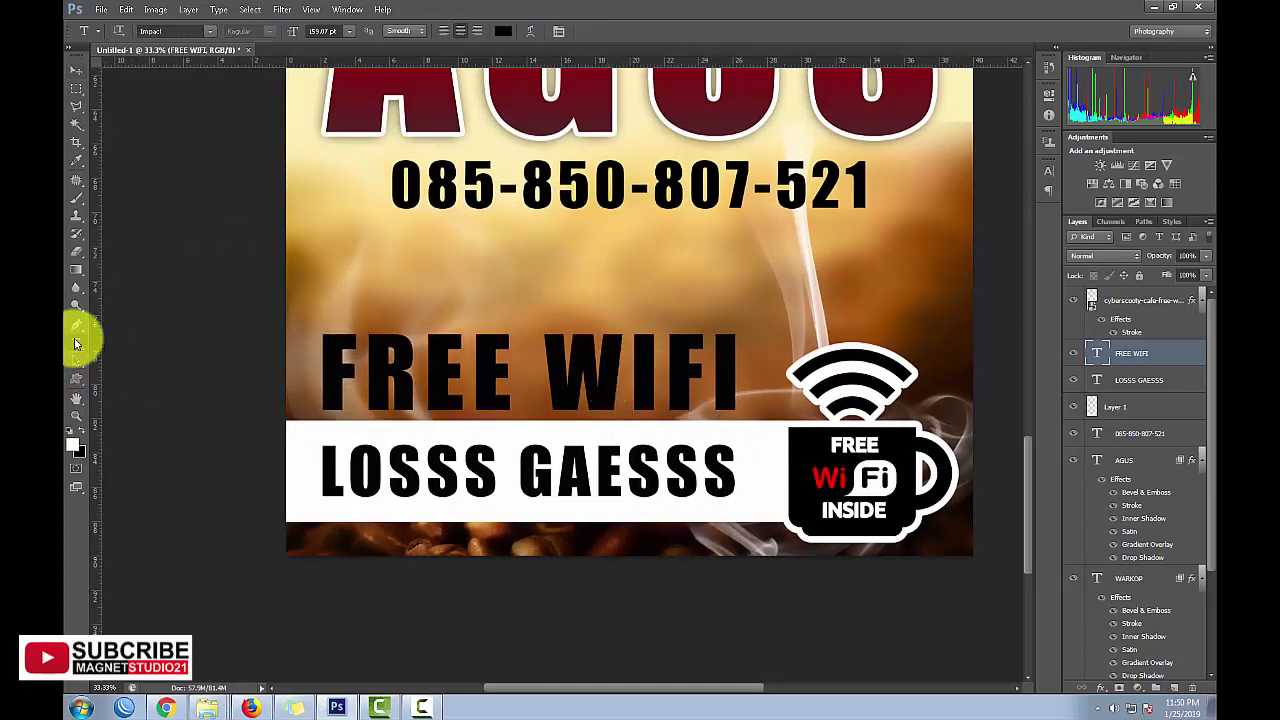
pyautogui.click(495, 32)
pyautogui.moveTo(133, 504); pyautogui.dragTo(214, 371)
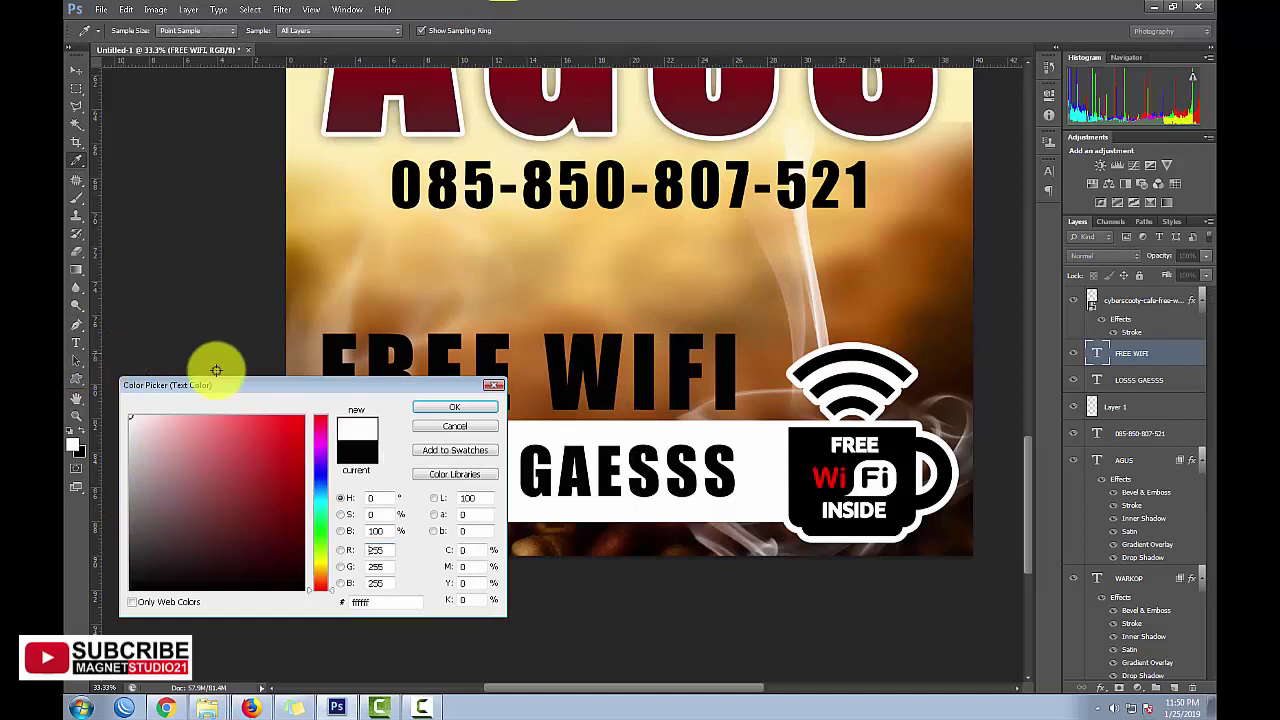
pyautogui.click(452, 408)
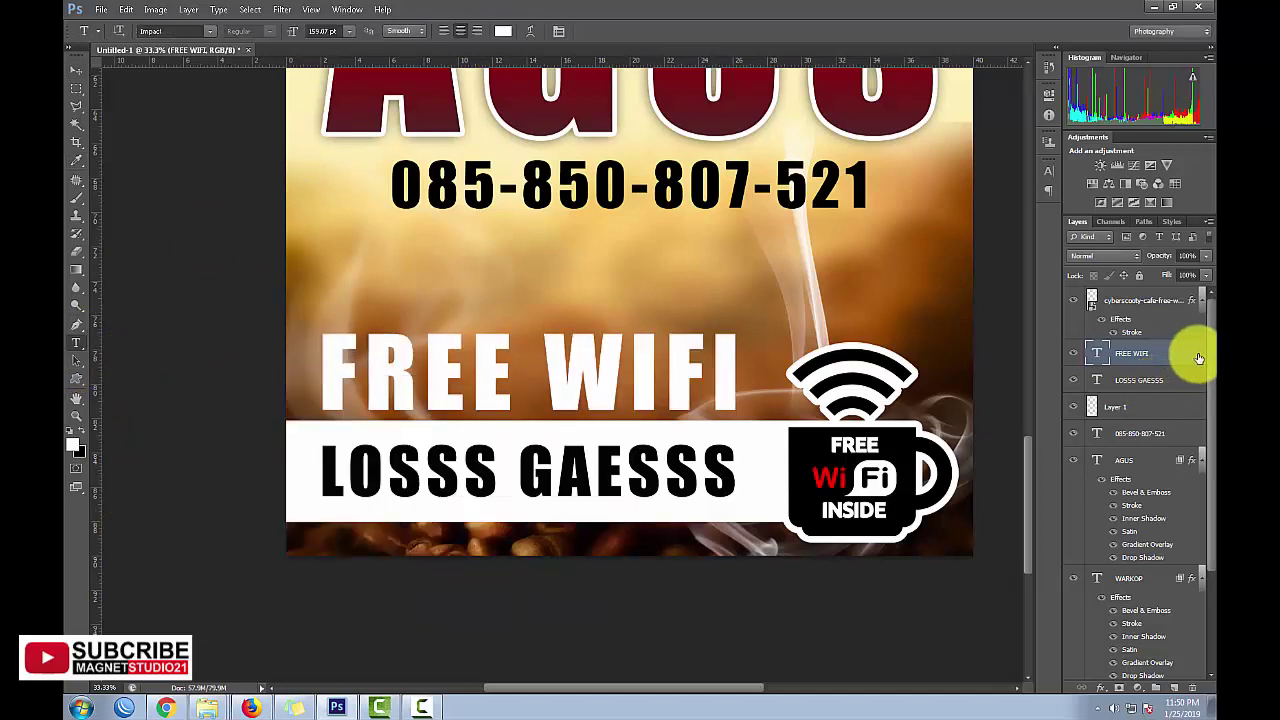
# Step: Add an enlarged drop shadow to the FREE WIFI layer
pyautogui.doubleClick(1198, 358)
pyautogui.click(680, 556)
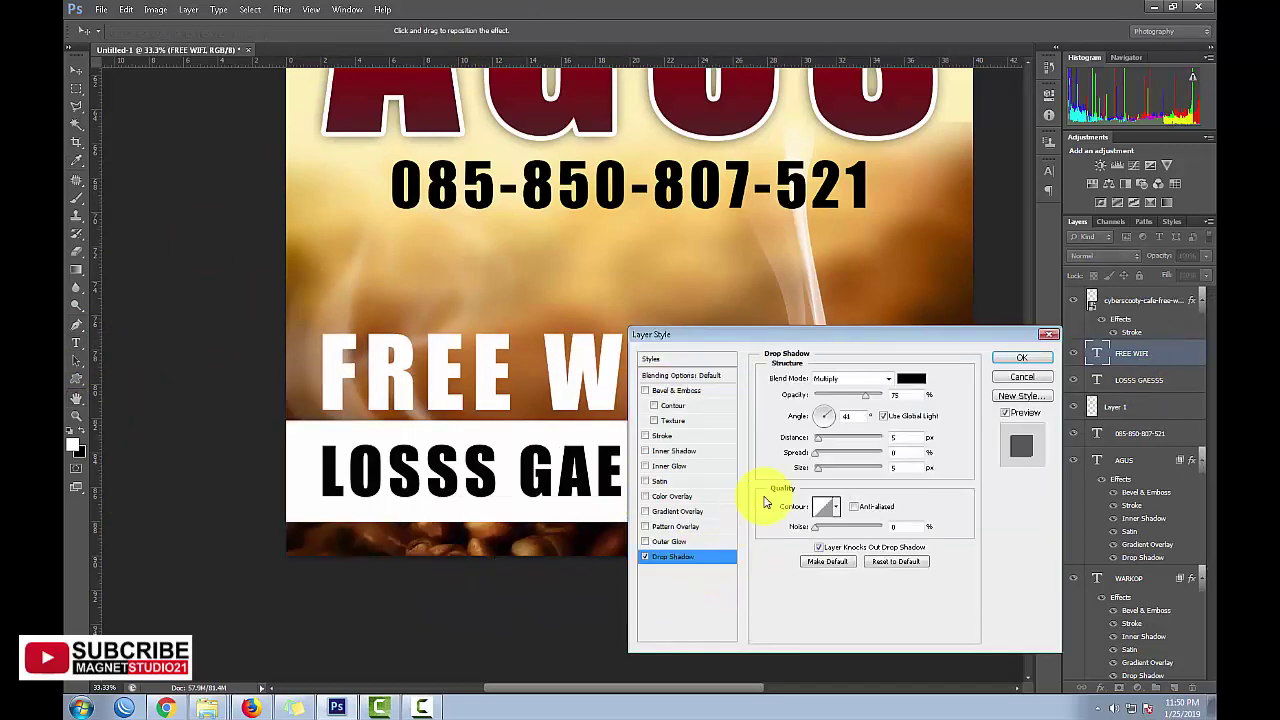
pyautogui.moveTo(838, 473); pyautogui.dragTo(850, 473)
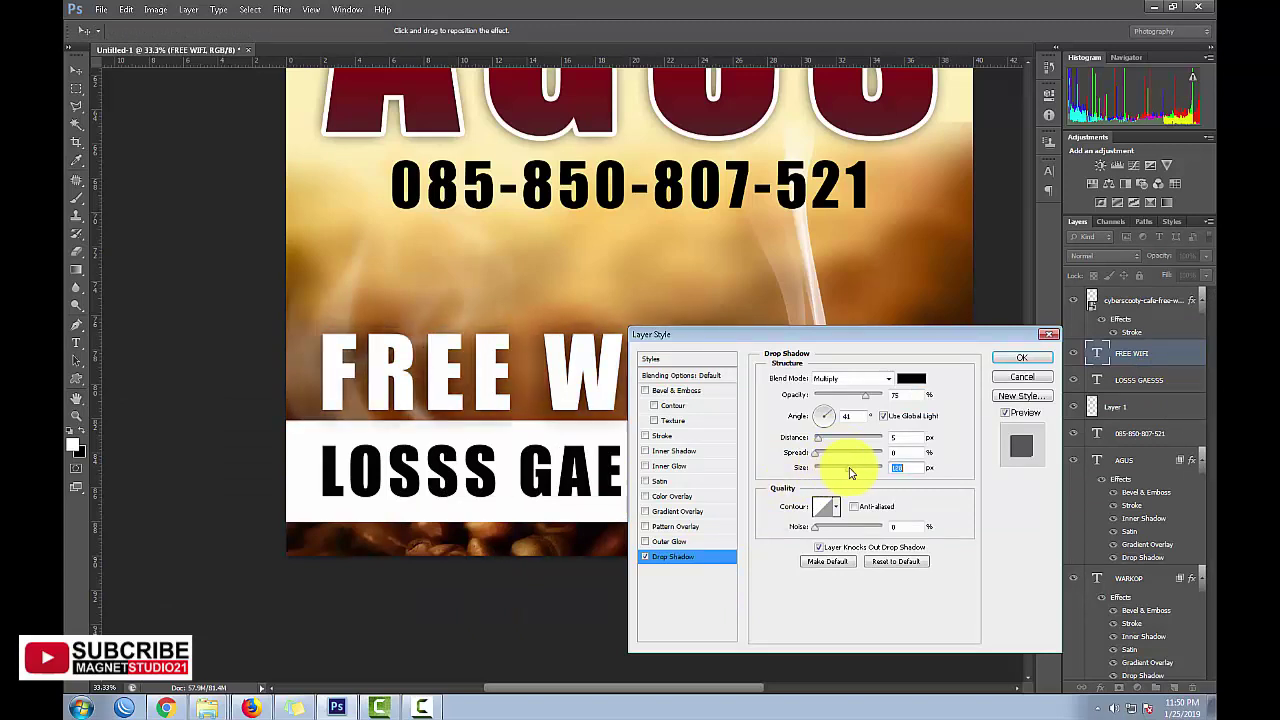
pyautogui.click(844, 468)
# Step: Add a thin black stroke positioned Outside, zooming to 310% to check it
pyautogui.click(668, 438)
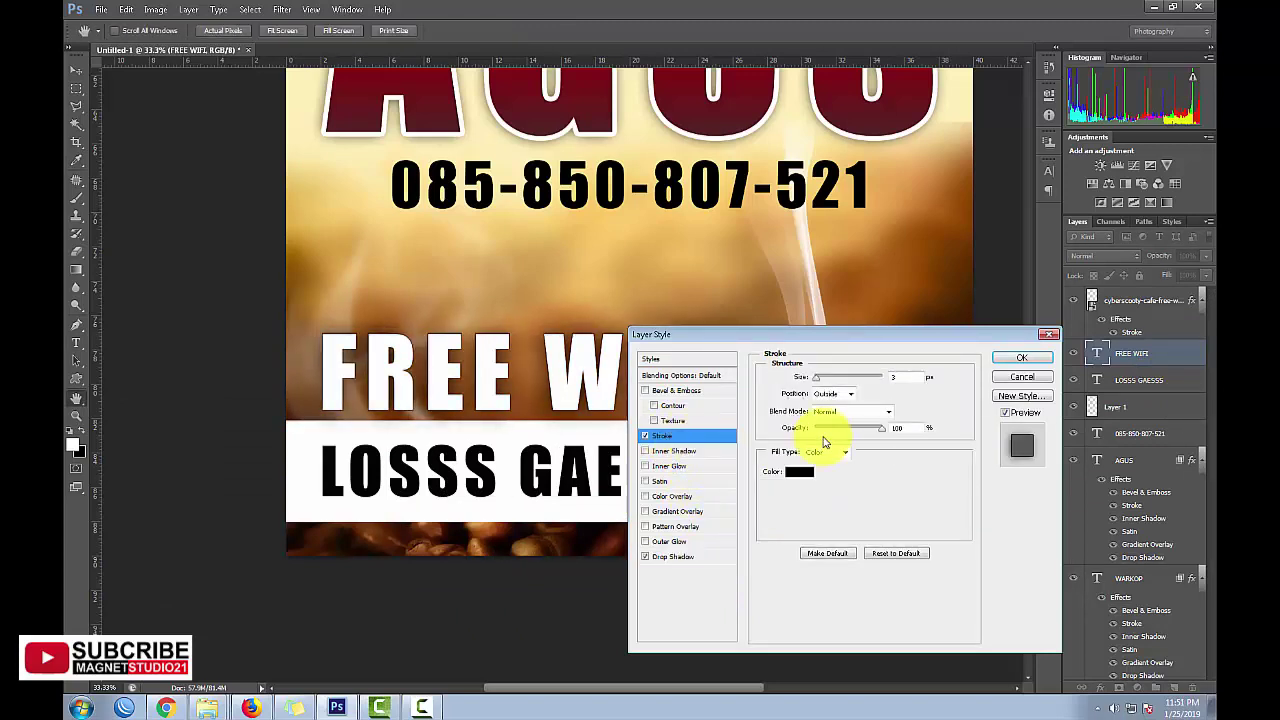
pyautogui.moveTo(836, 381); pyautogui.dragTo(823, 380)
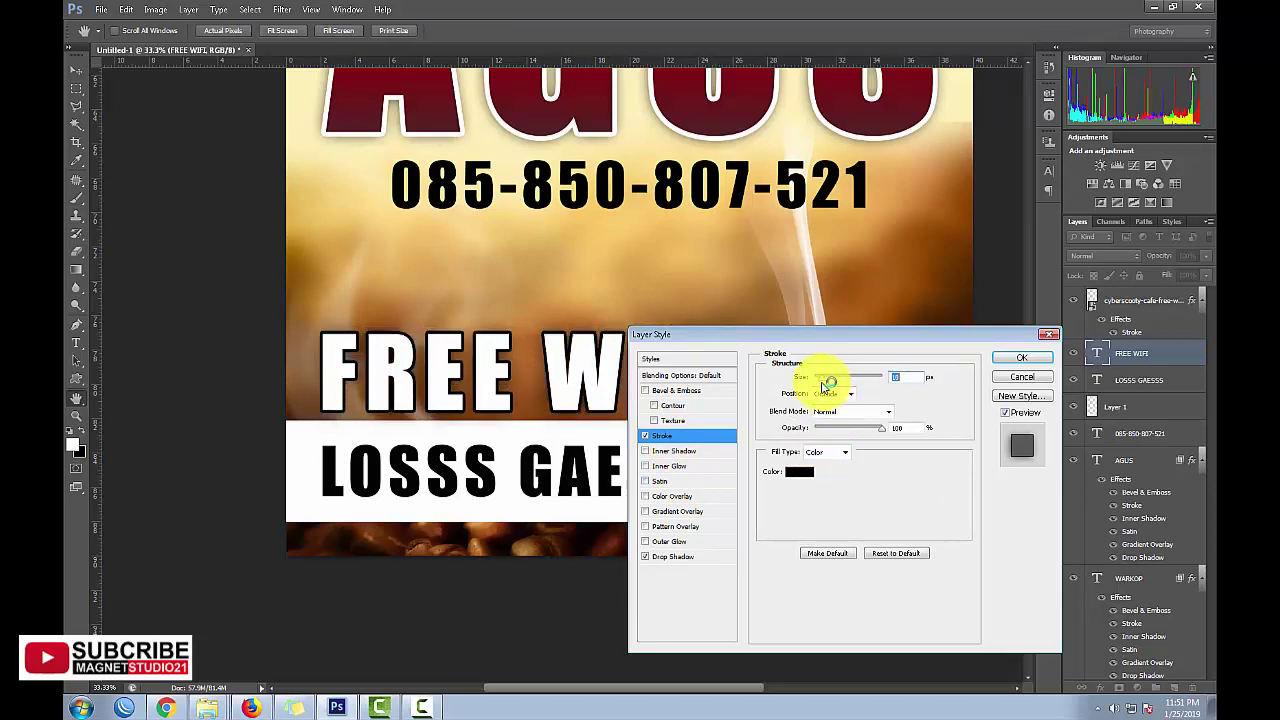
pyautogui.click(805, 471)
pyautogui.click(826, 395)
pyautogui.moveTo(824, 381); pyautogui.dragTo(820, 383)
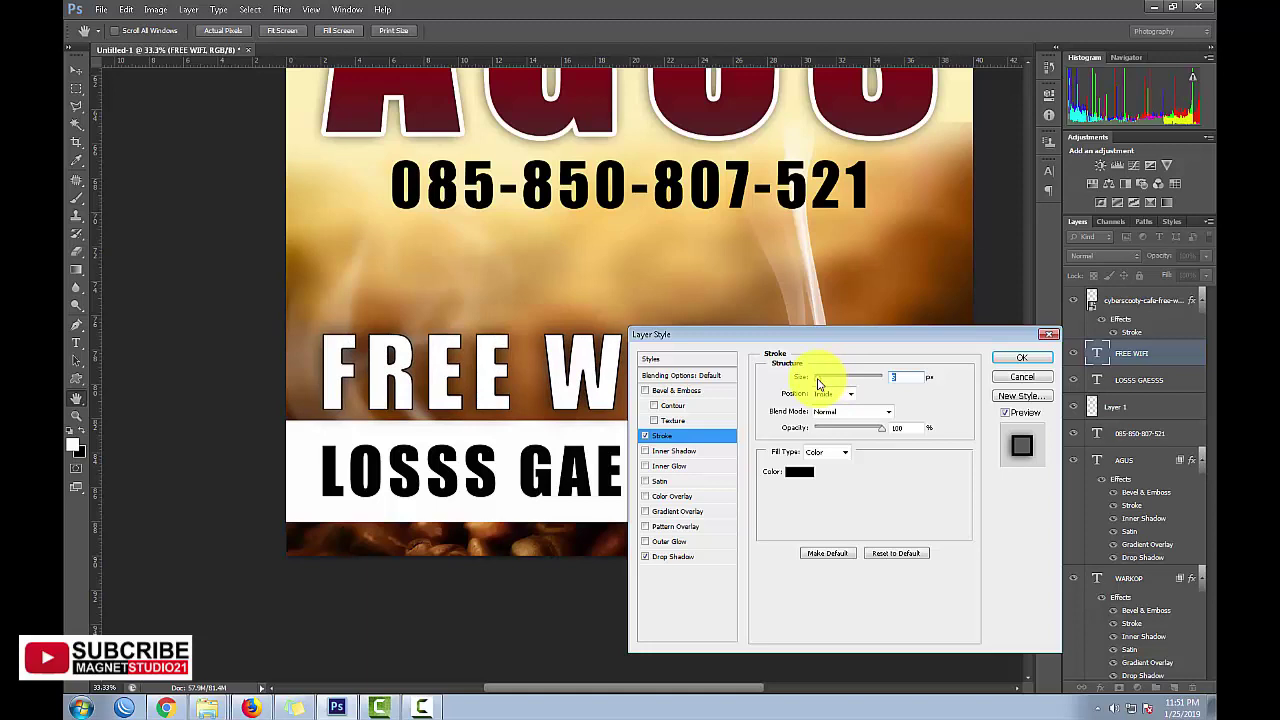
pyautogui.click(822, 393)
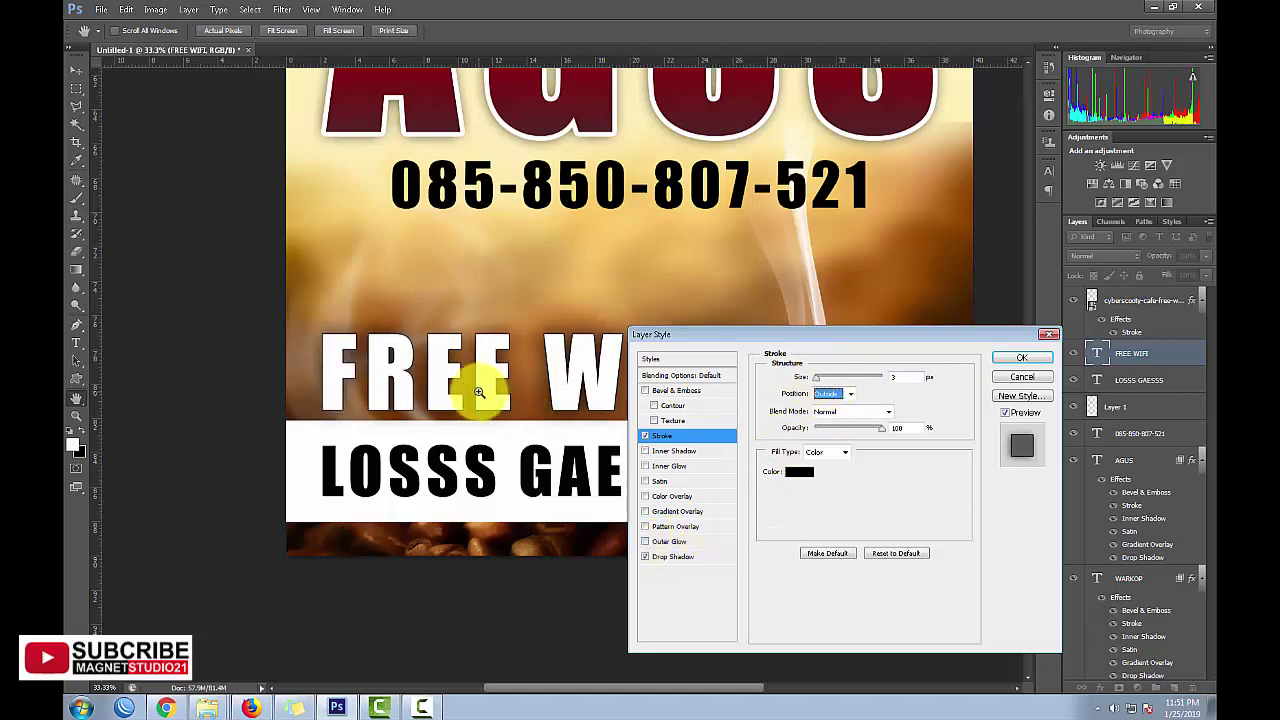
pyautogui.click(479, 392)
pyautogui.write('3')
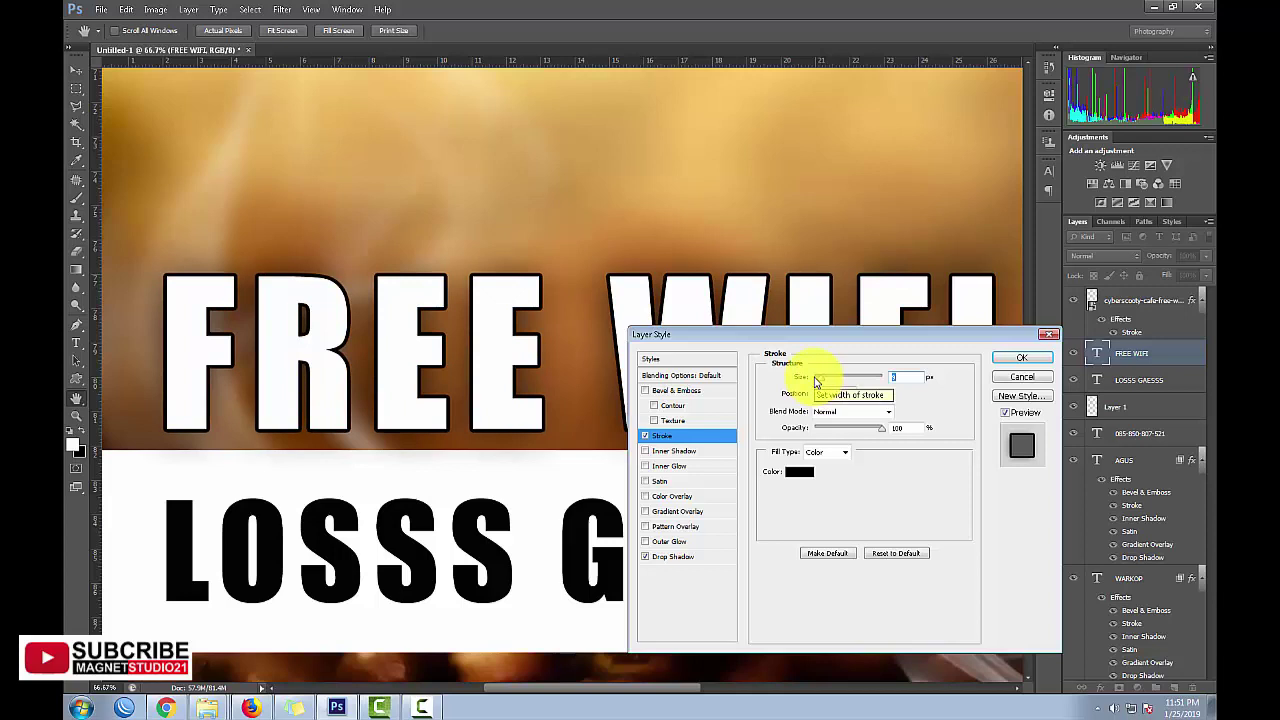
pyautogui.write('10')
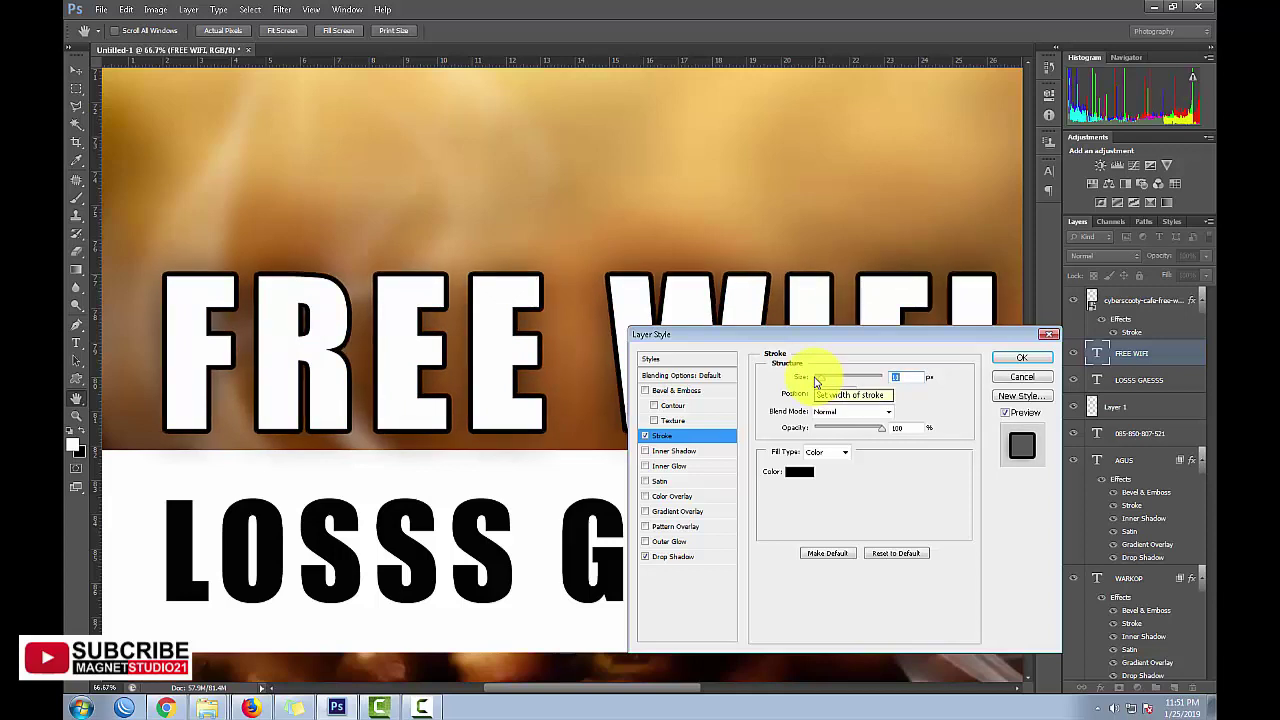
# Step: Add a black Normal-mode outer glow of about 15 px or more to FREE WIFI and apply
pyautogui.click(668, 541)
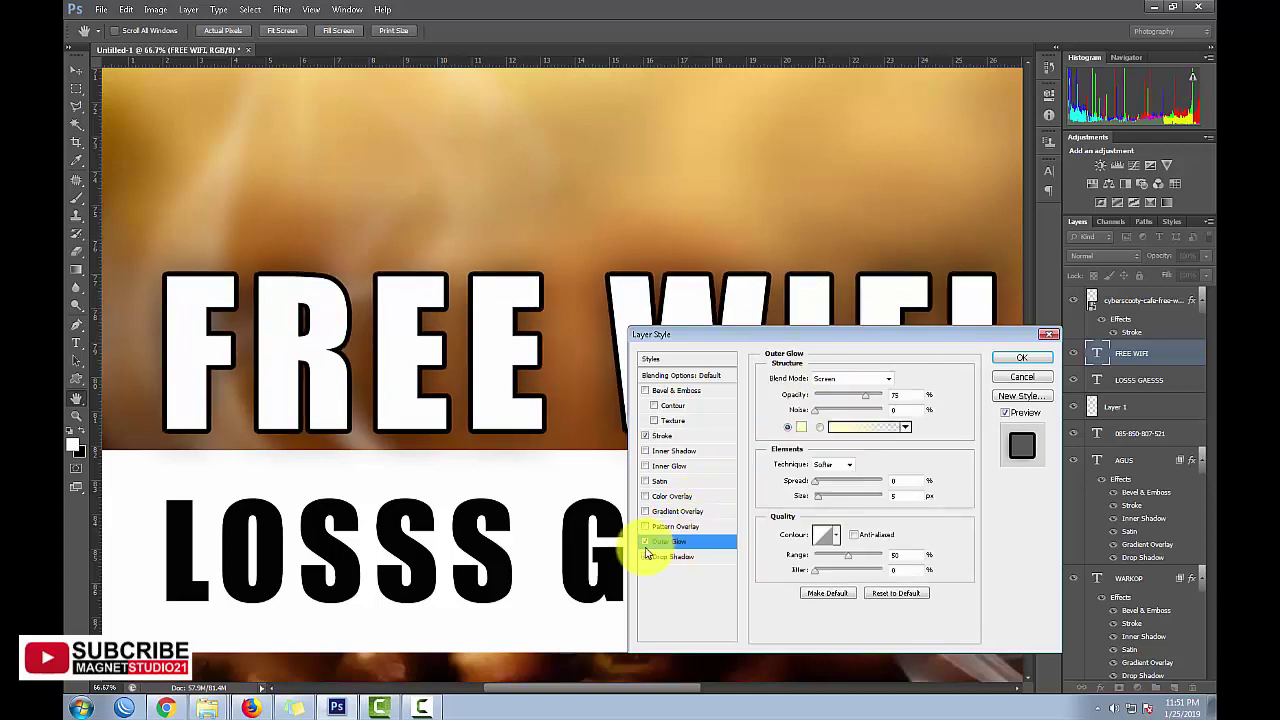
pyautogui.click(800, 427)
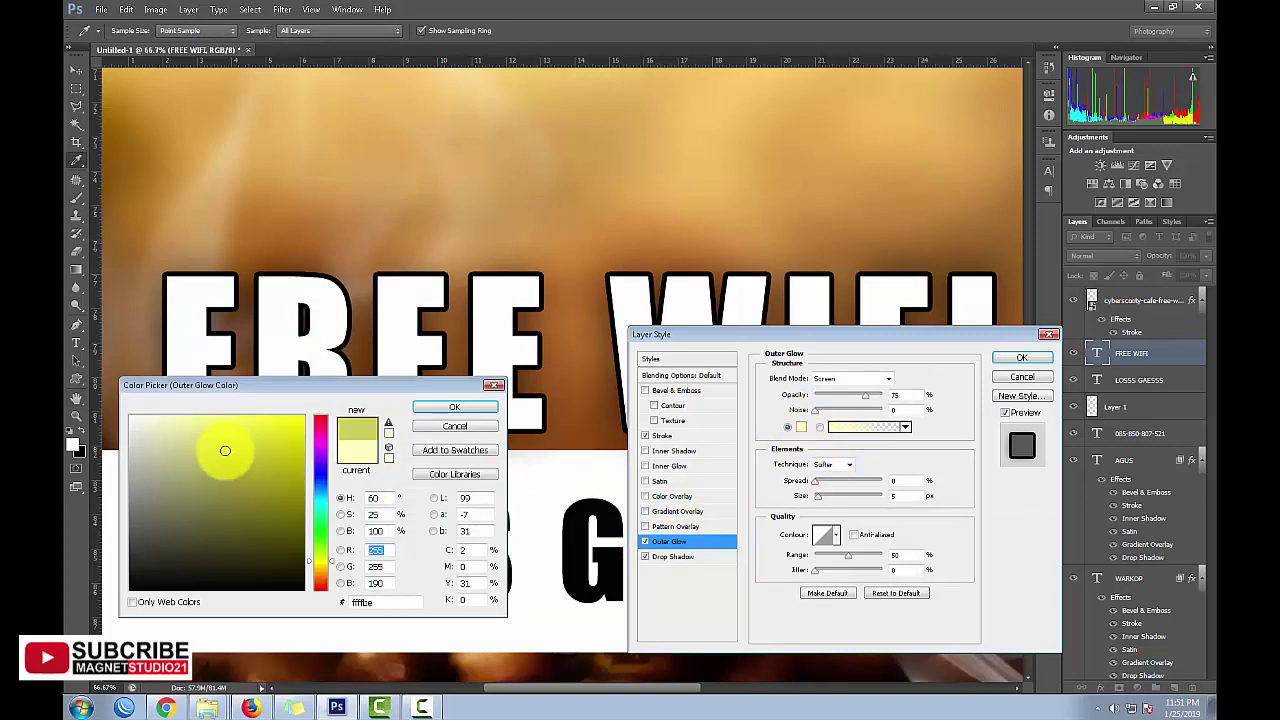
pyautogui.click(130, 588)
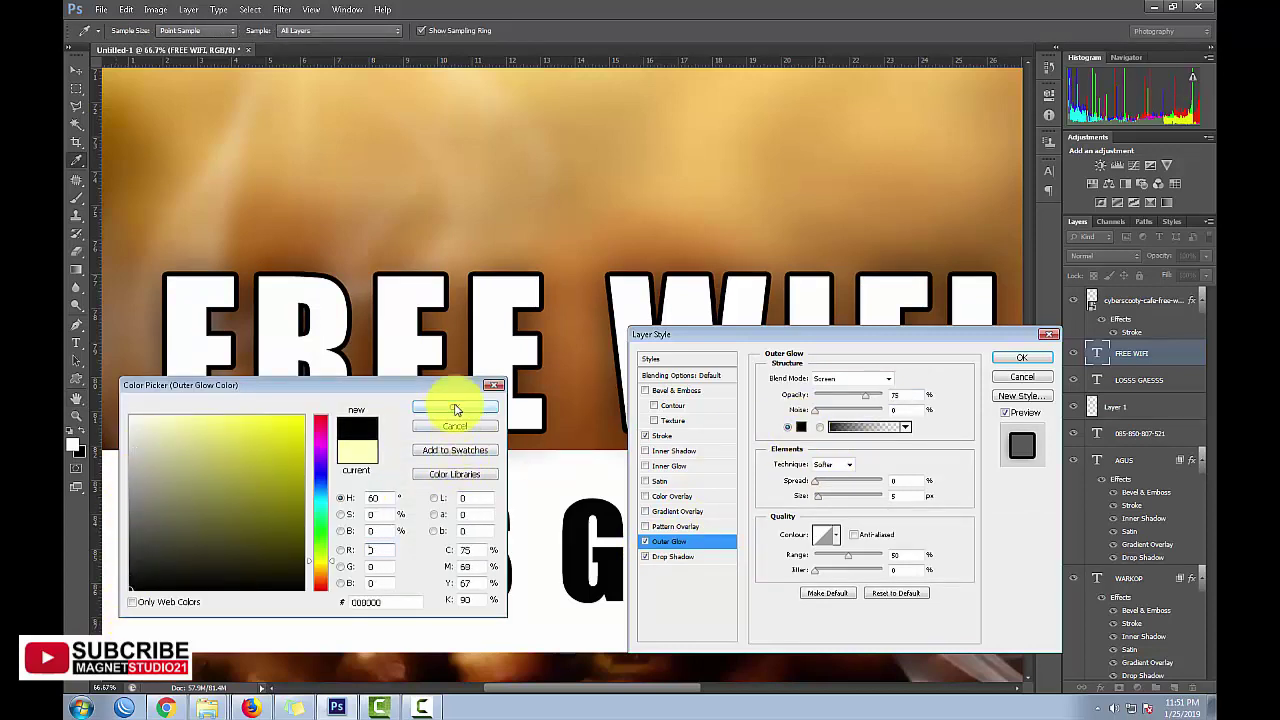
pyautogui.click(455, 407)
pyautogui.moveTo(817, 496); pyautogui.dragTo(834, 497)
pyautogui.click(850, 378)
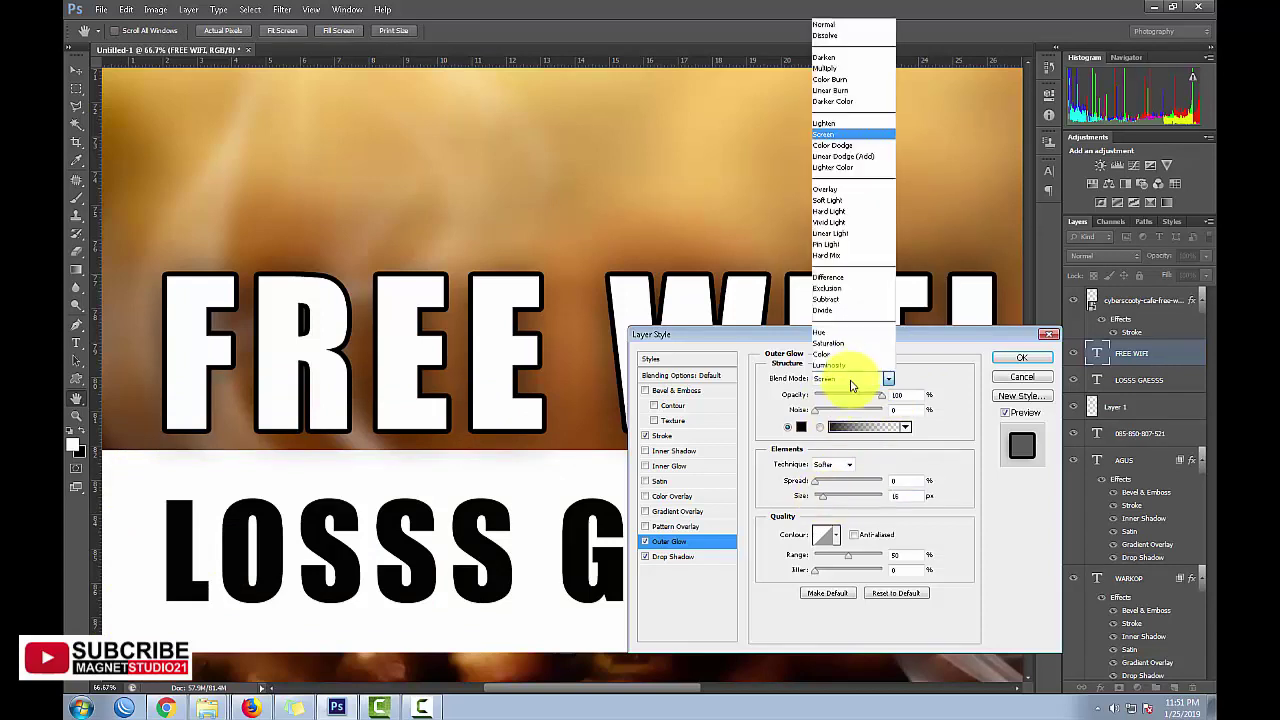
pyautogui.click(843, 28)
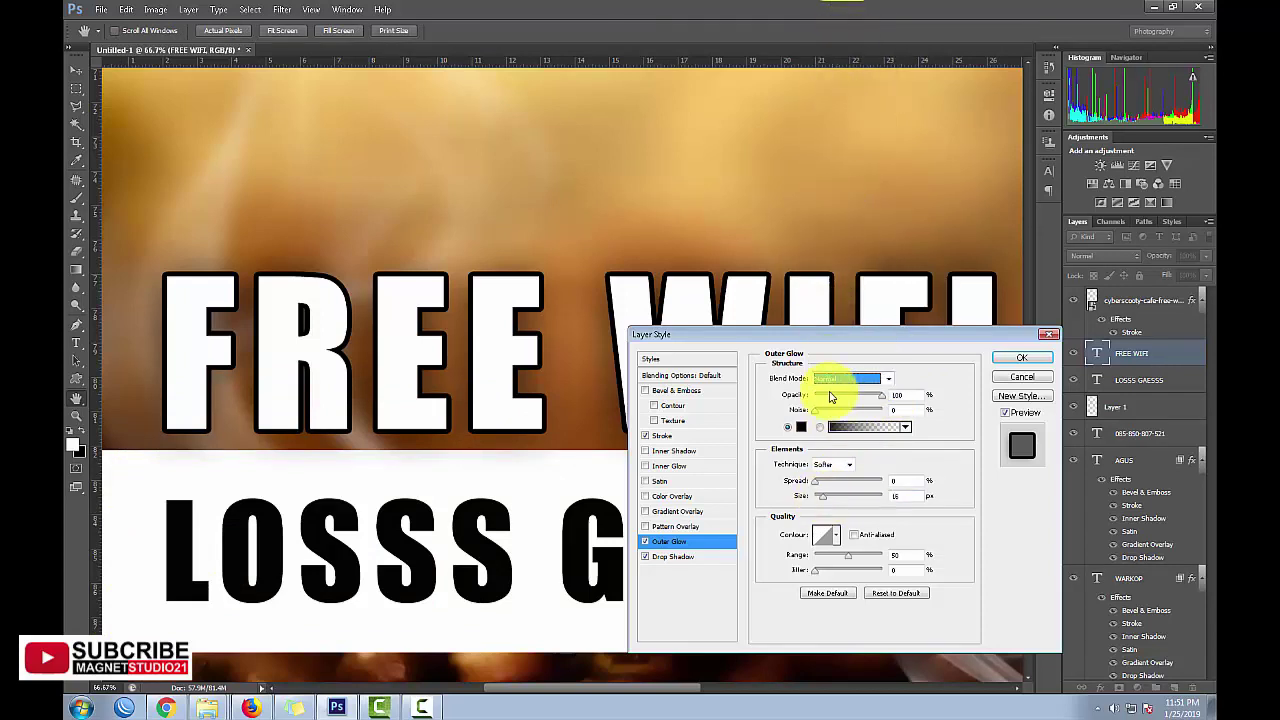
pyautogui.moveTo(828, 502)
pyautogui.mouseDown()
pyautogui.moveTo(873, 506)
pyautogui.moveTo(828, 513)
pyautogui.mouseUp()
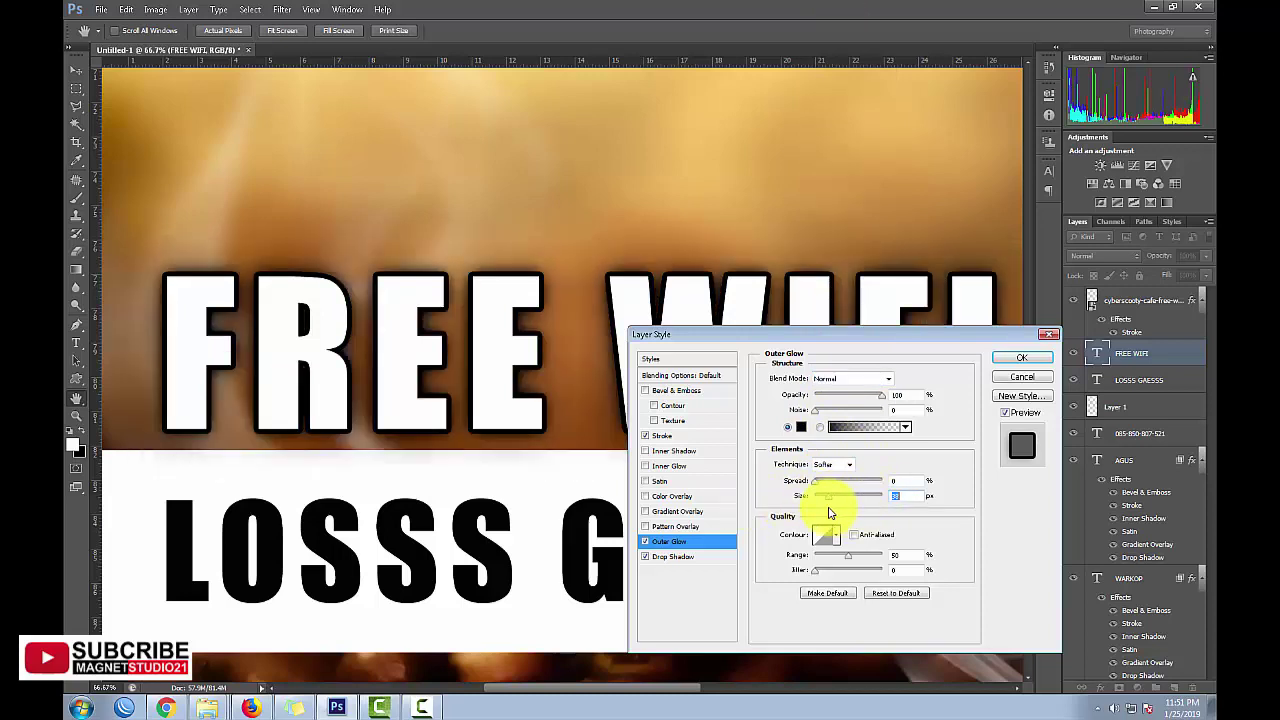
pyautogui.moveTo(828, 513); pyautogui.dragTo(845, 511)
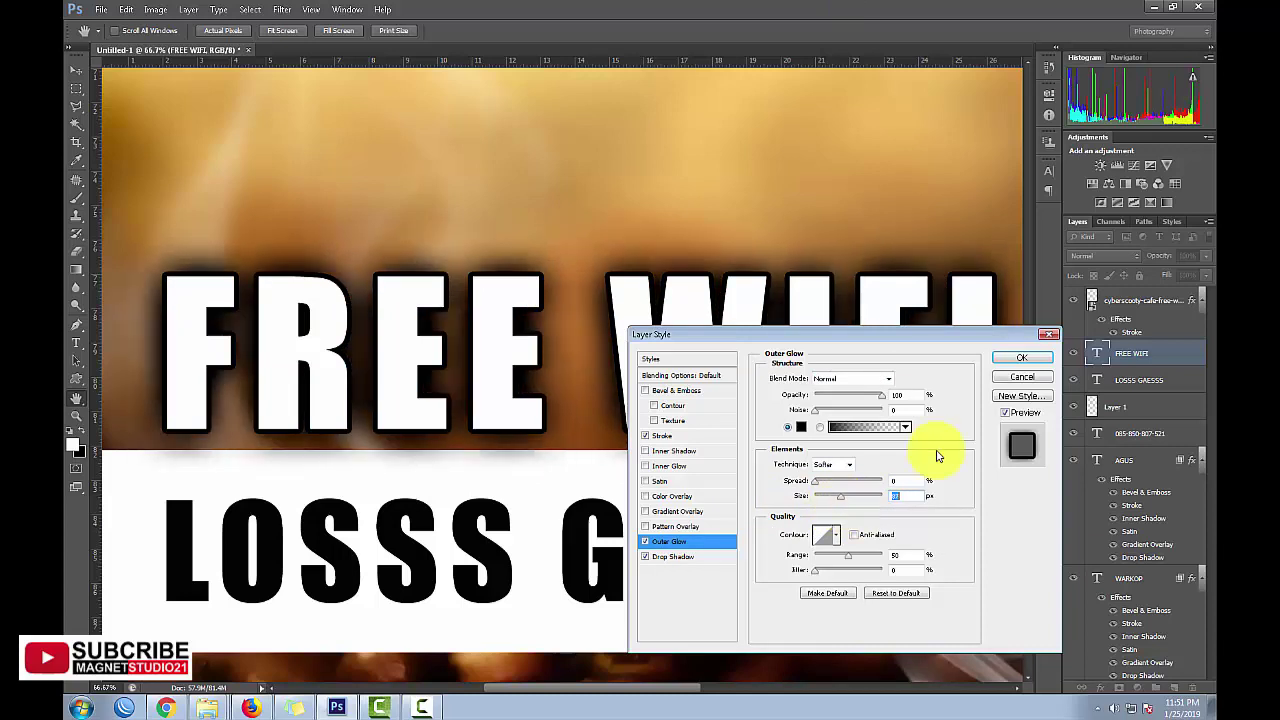
pyautogui.click(1021, 357)
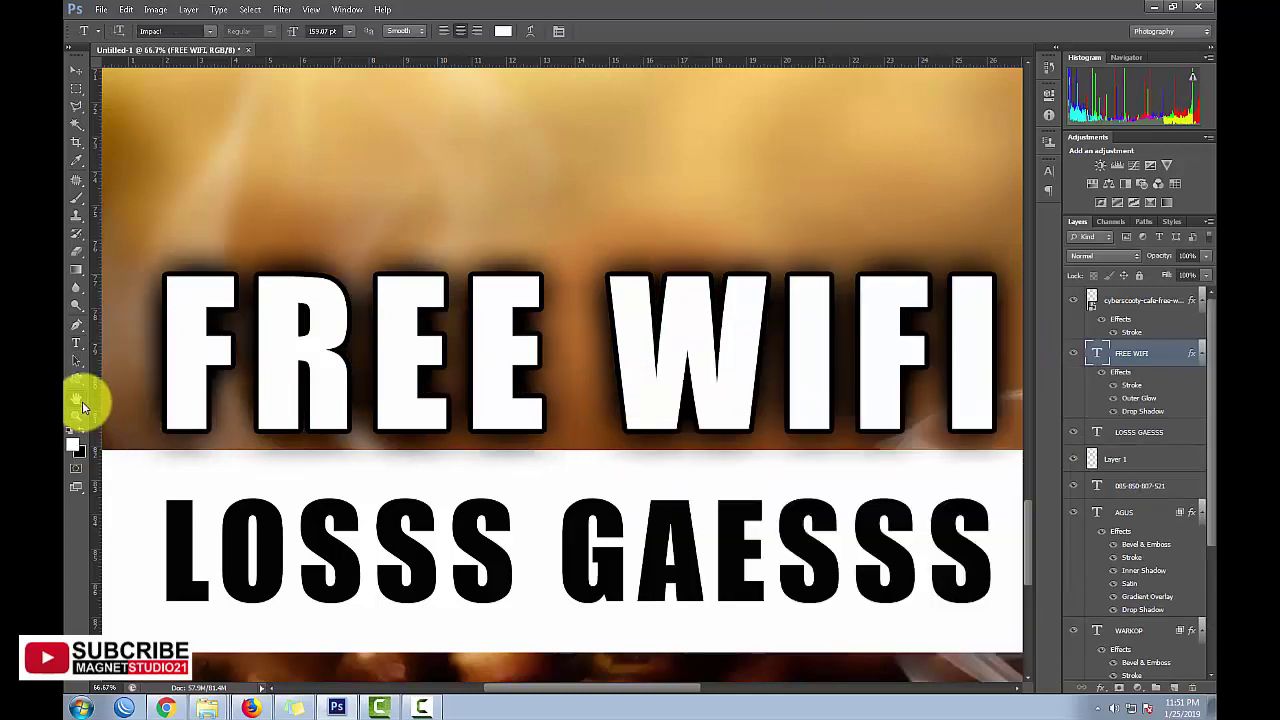
pyautogui.doubleClick(78, 399)
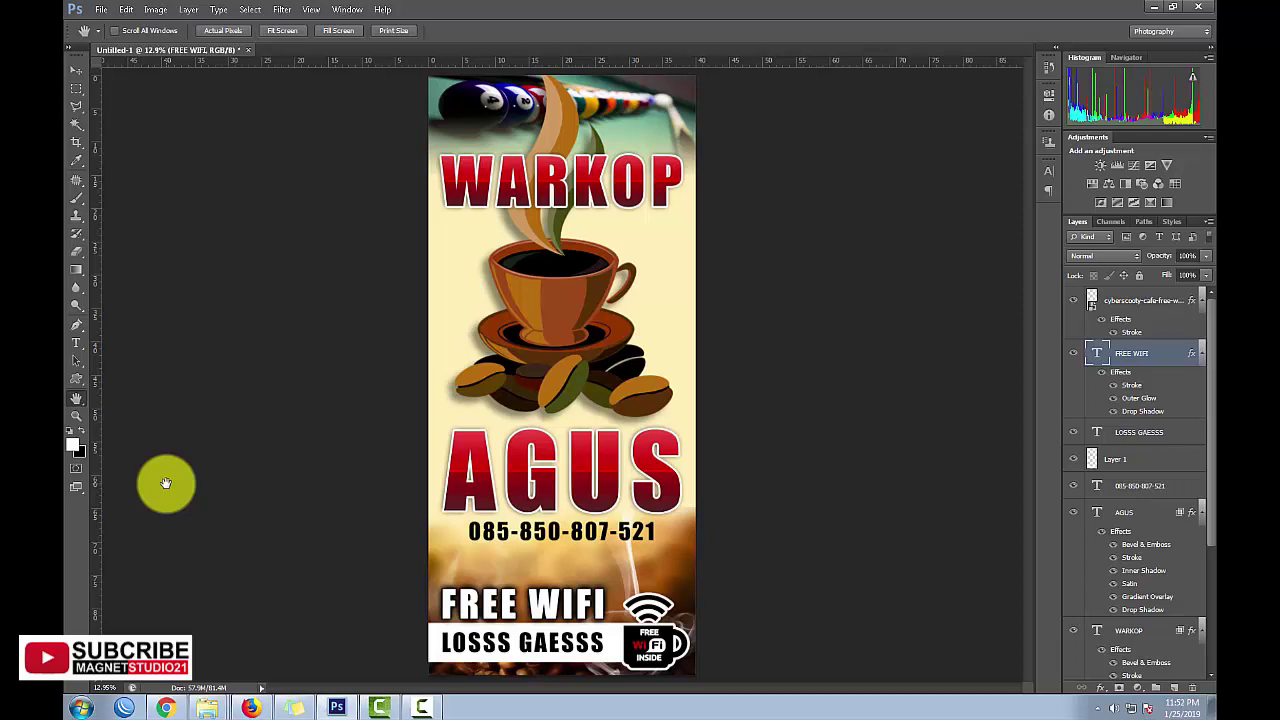
# Step: Save the banner as WARKOP AGUS.psd in the DEADLINE folder, accepting Maximize Compatibility
pyautogui.click(101, 9)
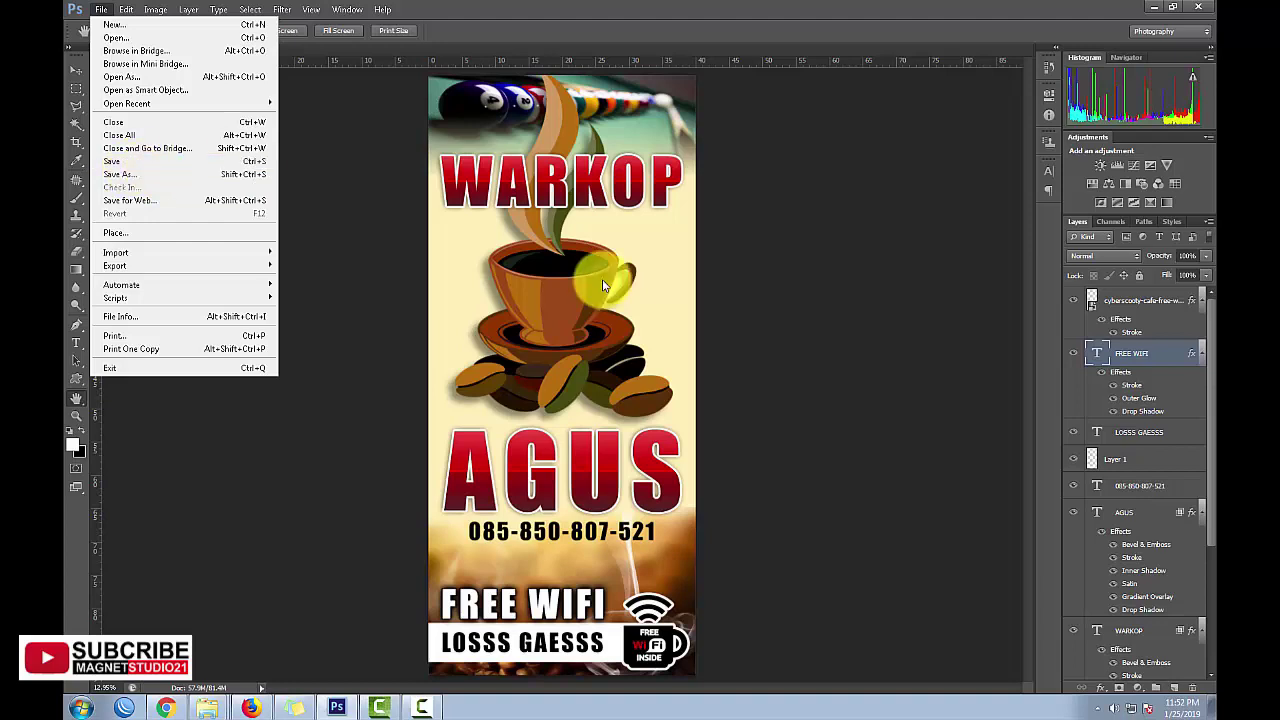
pyautogui.hotkey('ctrl', 'shift', 's')
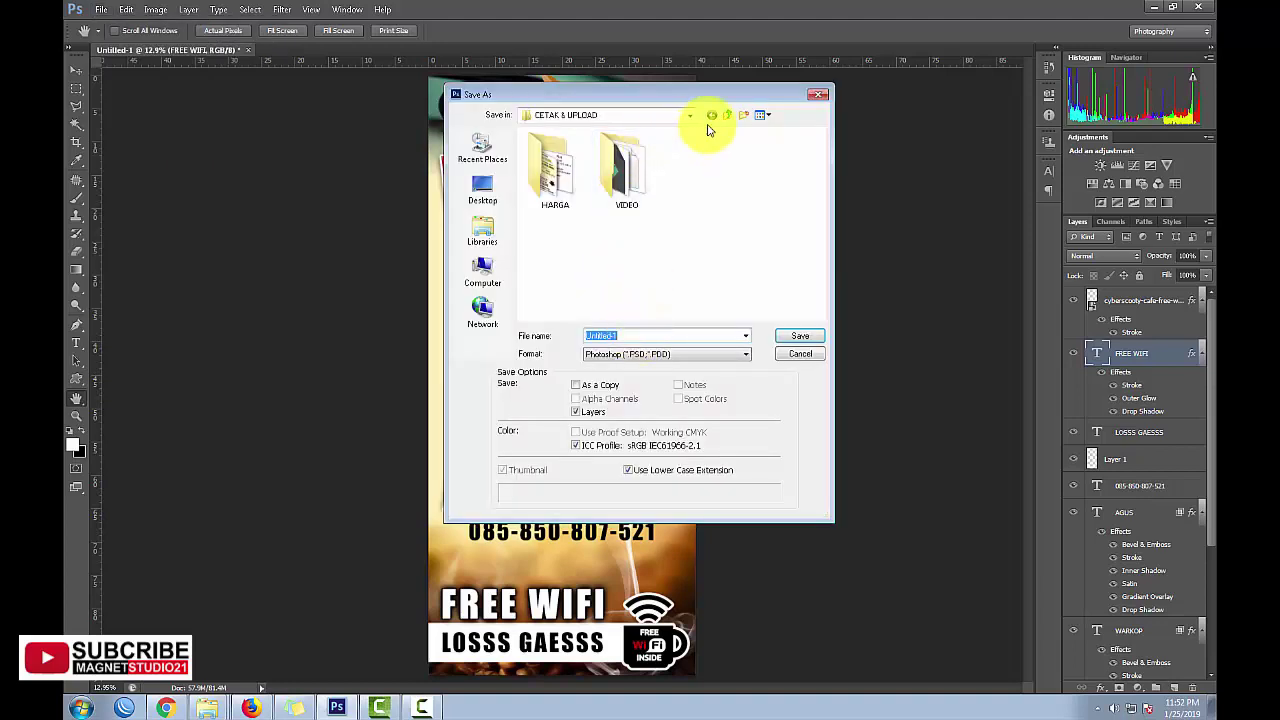
pyautogui.click(711, 114)
pyautogui.doubleClick(560, 163)
pyautogui.click(650, 335)
pyautogui.write('WARKOP')
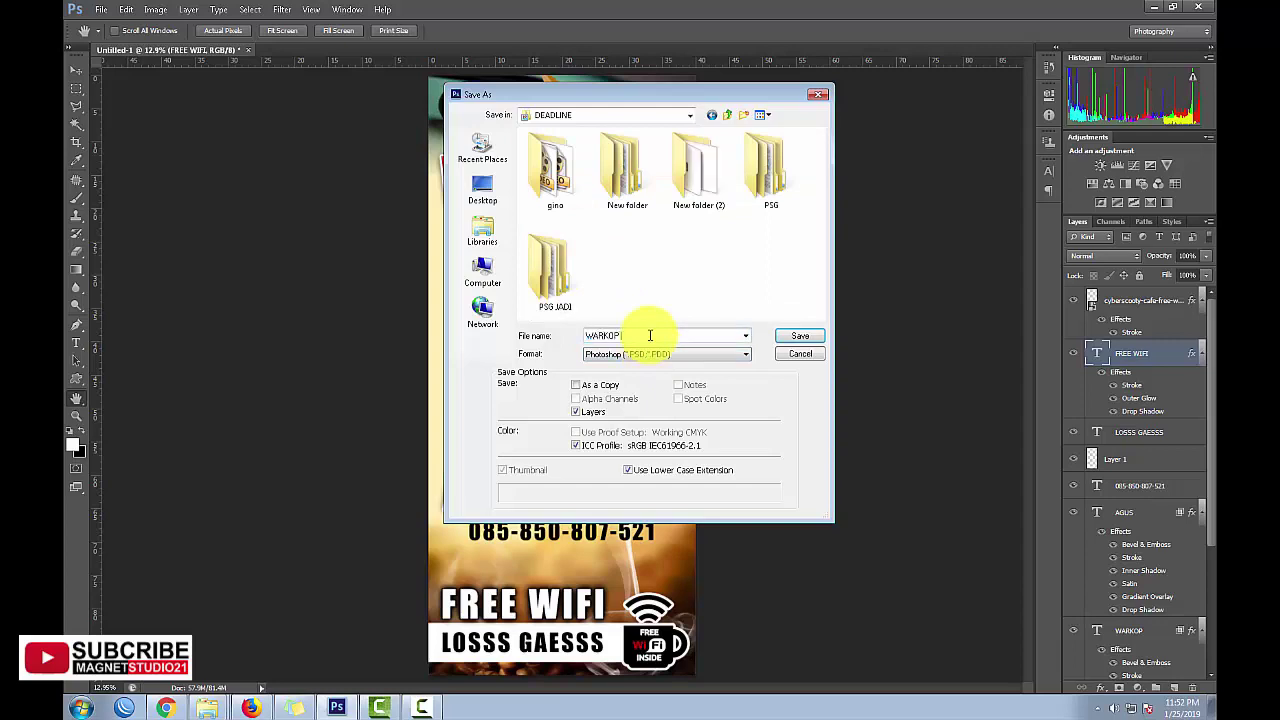
pyautogui.press('Return')
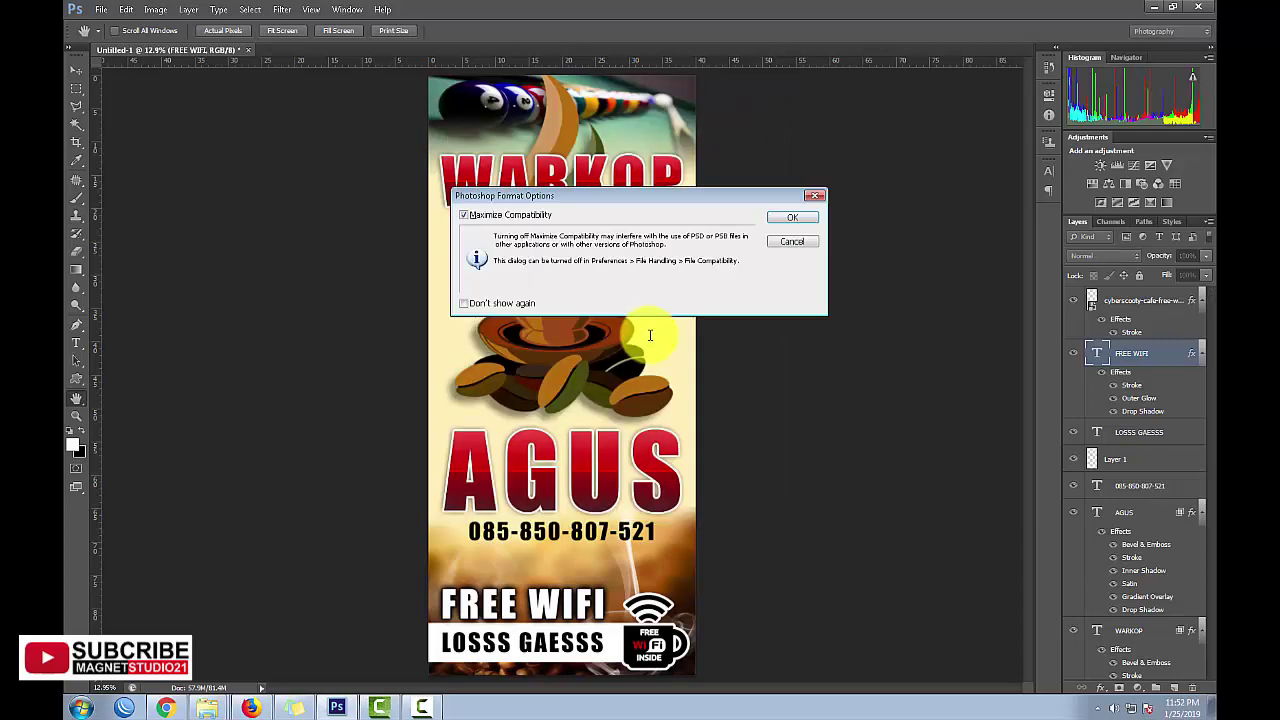
pyautogui.press('Return')
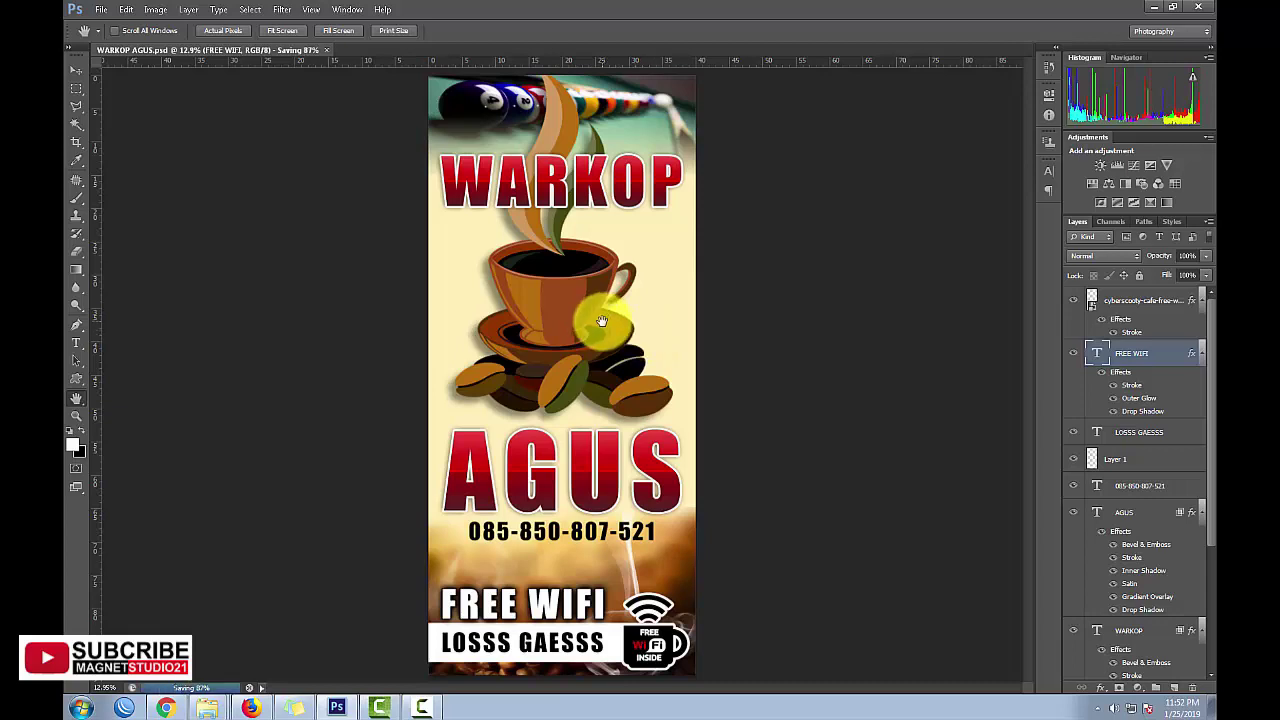
pyautogui.hotkey('ctrl', 'shift', 's')
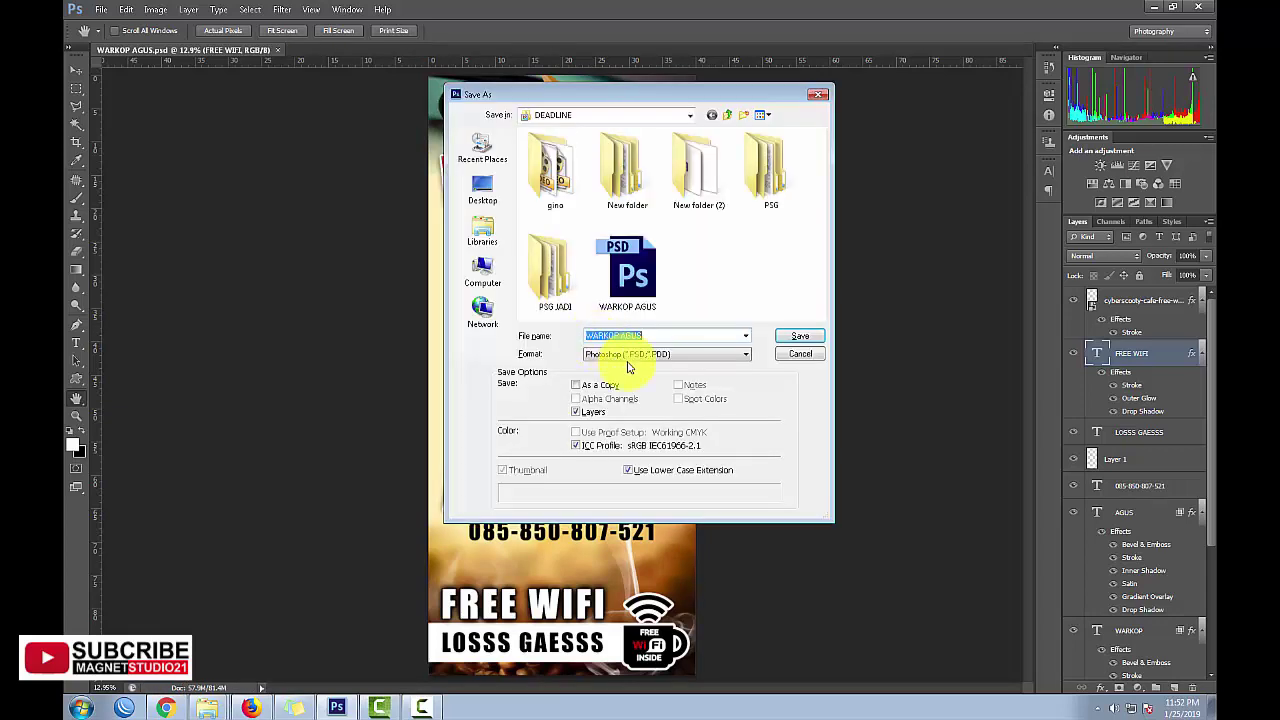
# Step: Save WARKOP AGUS.jpg as a JPEG with quality 10, Maximum
pyautogui.click(640, 354)
pyautogui.click(672, 440)
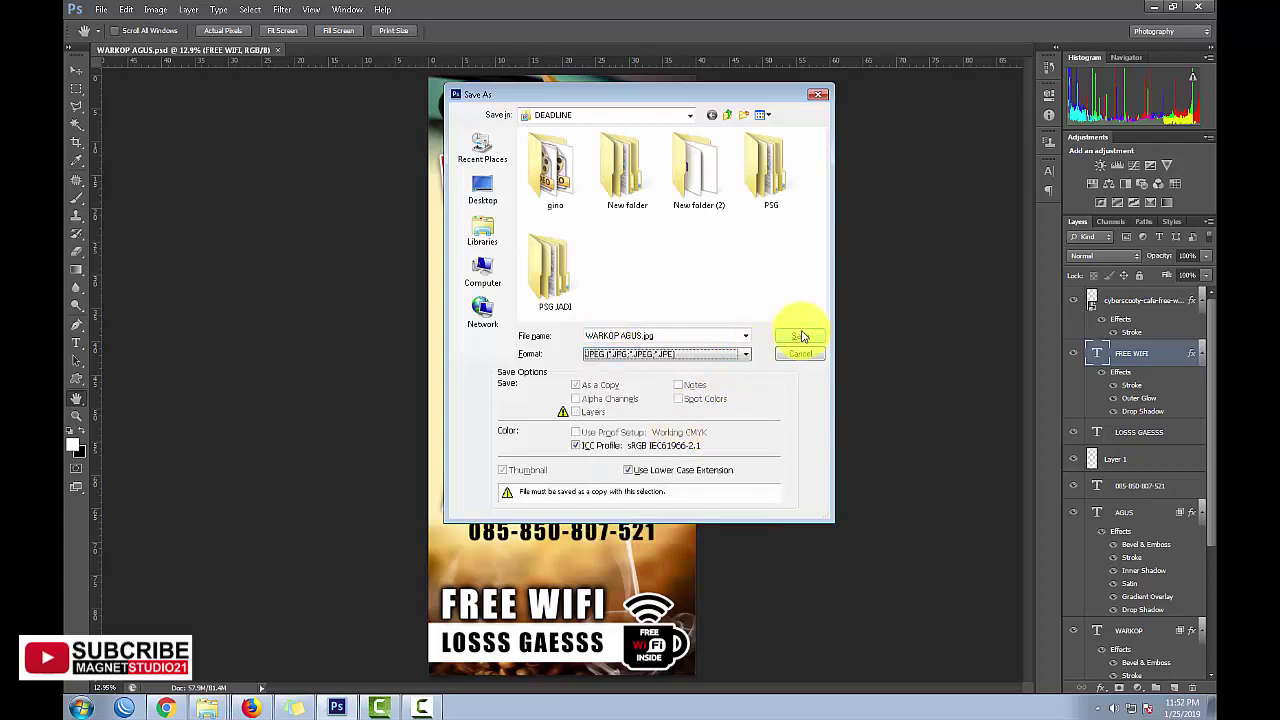
pyautogui.click(800, 335)
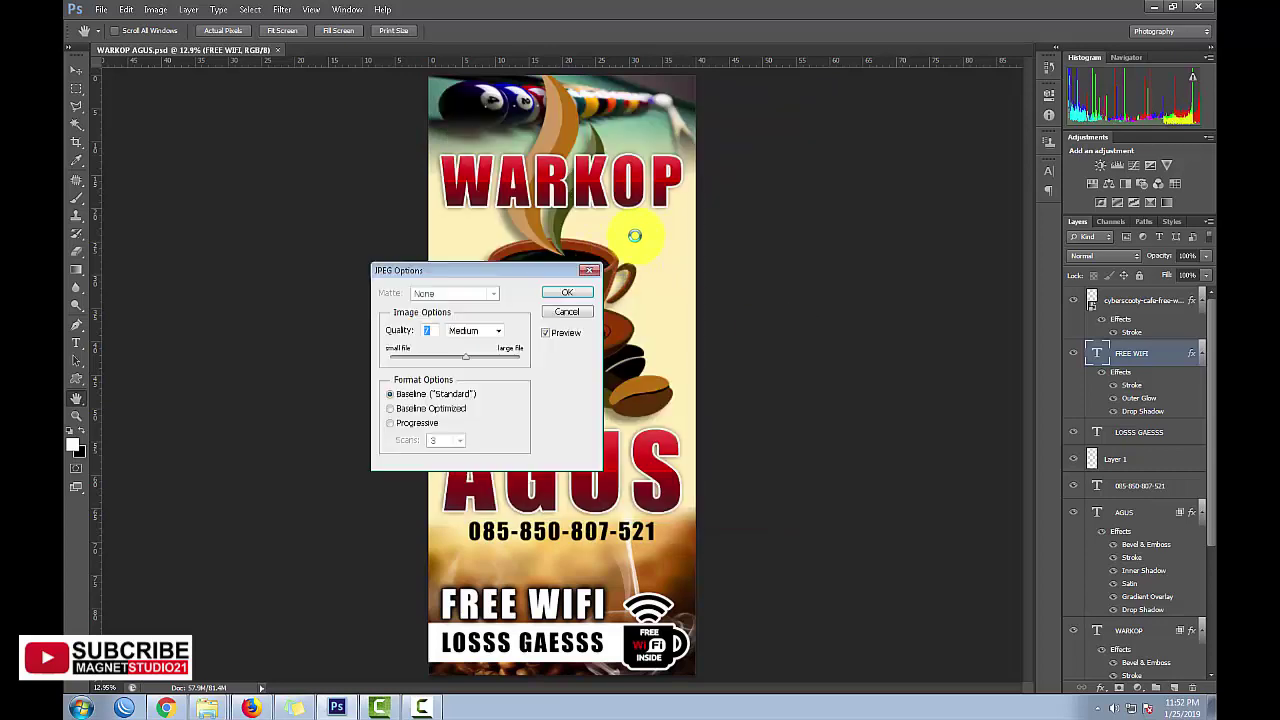
pyautogui.moveTo(491, 356); pyautogui.dragTo(503, 362)
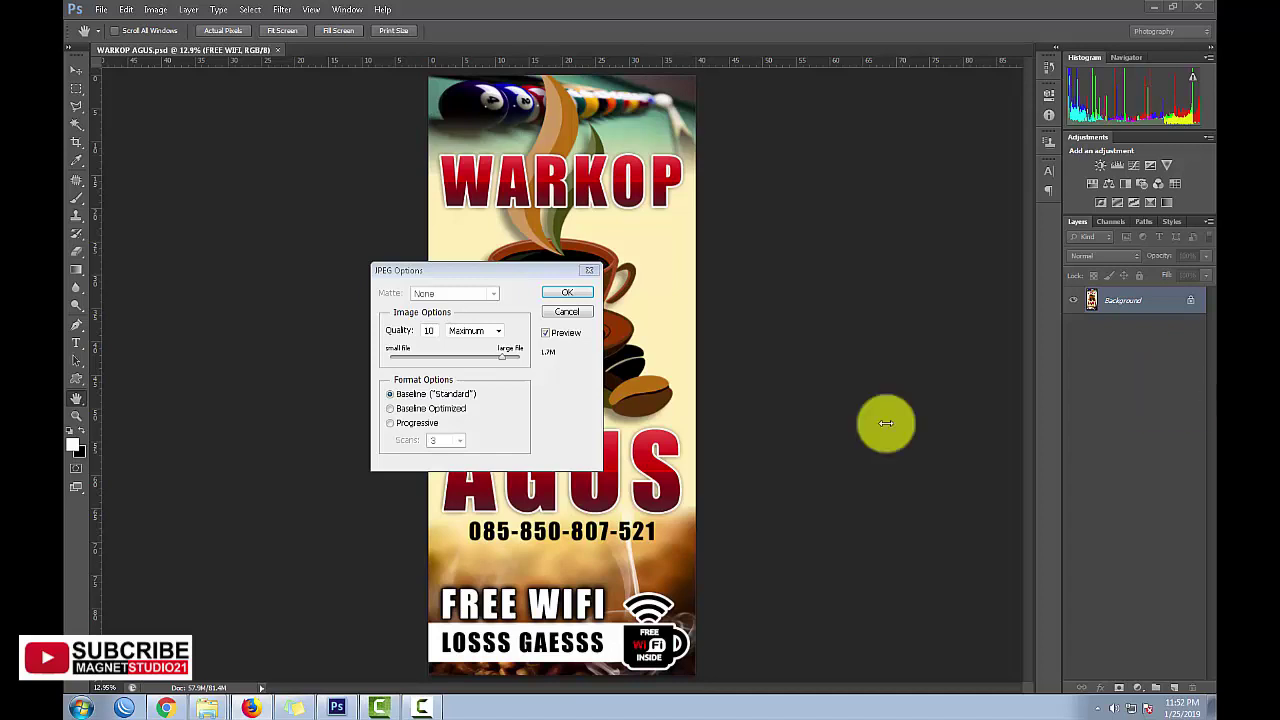
pyautogui.click(572, 294)
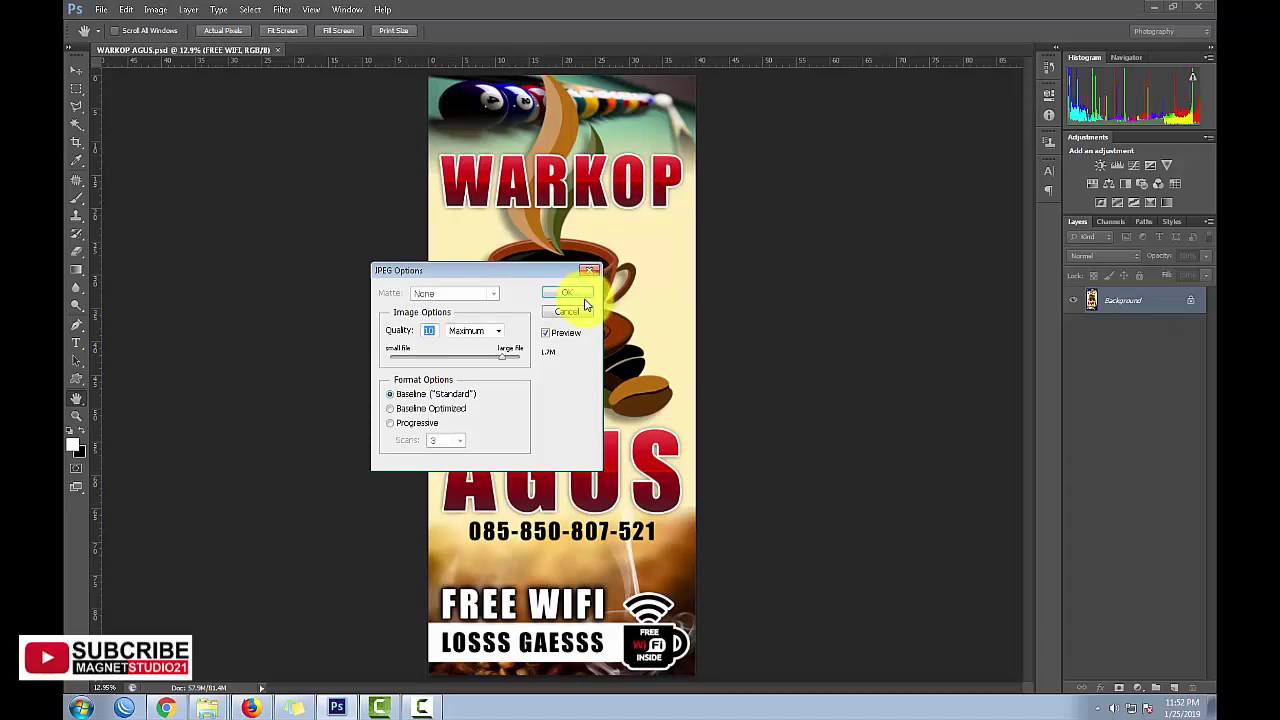
pyautogui.click(572, 292)
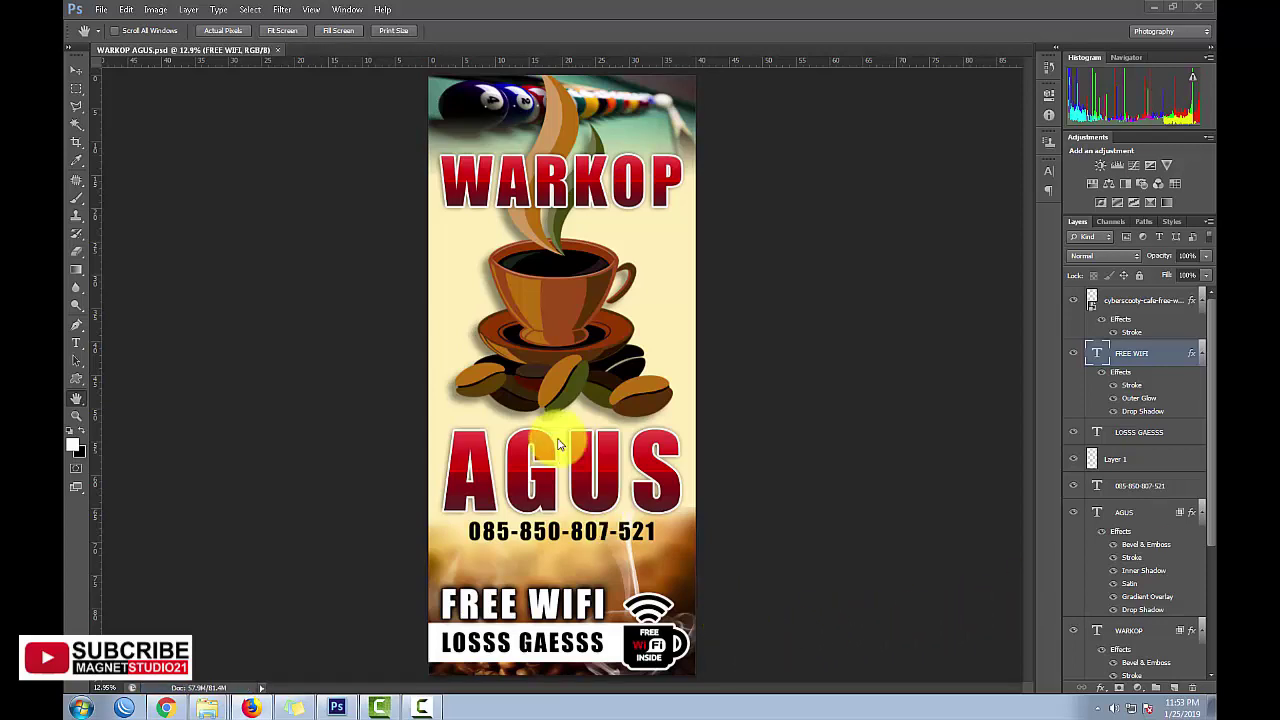
# Step: Merge all layers and convert the locked Background into Layer 0
pyautogui.click(76, 399)
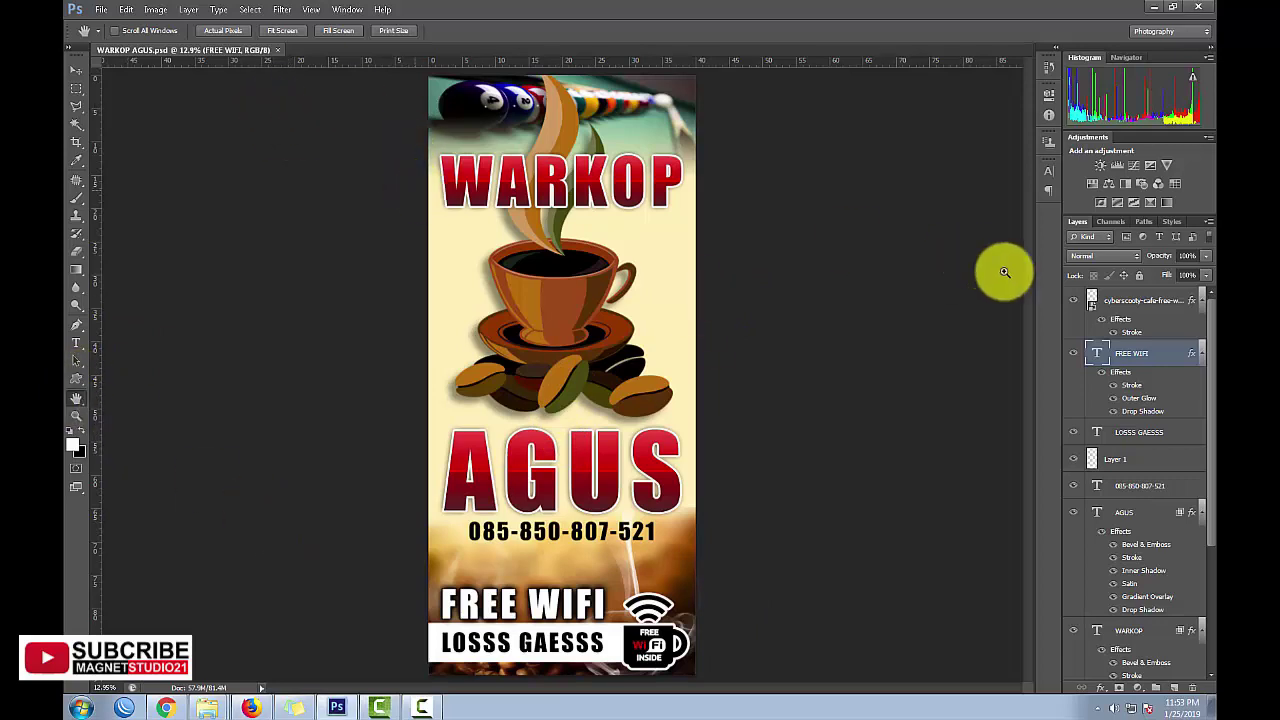
pyautogui.click(1112, 303)
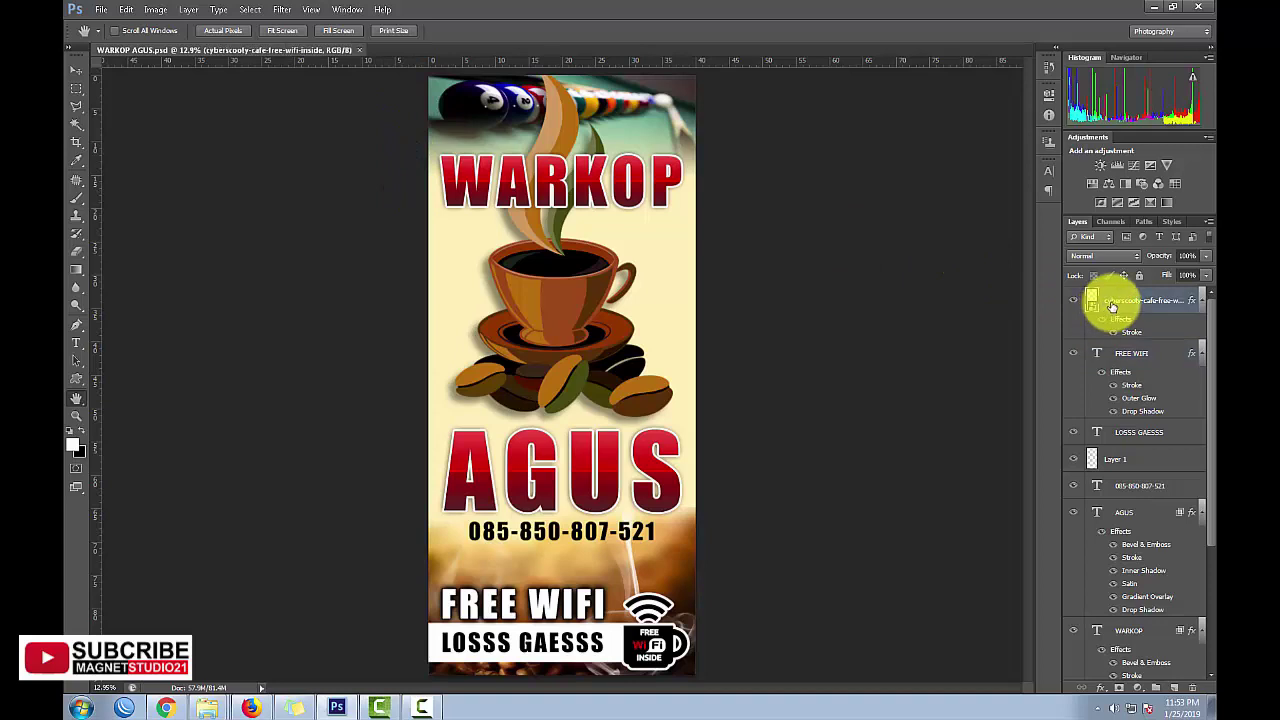
pyautogui.hotkey('ctrl', 'shift', 'e')
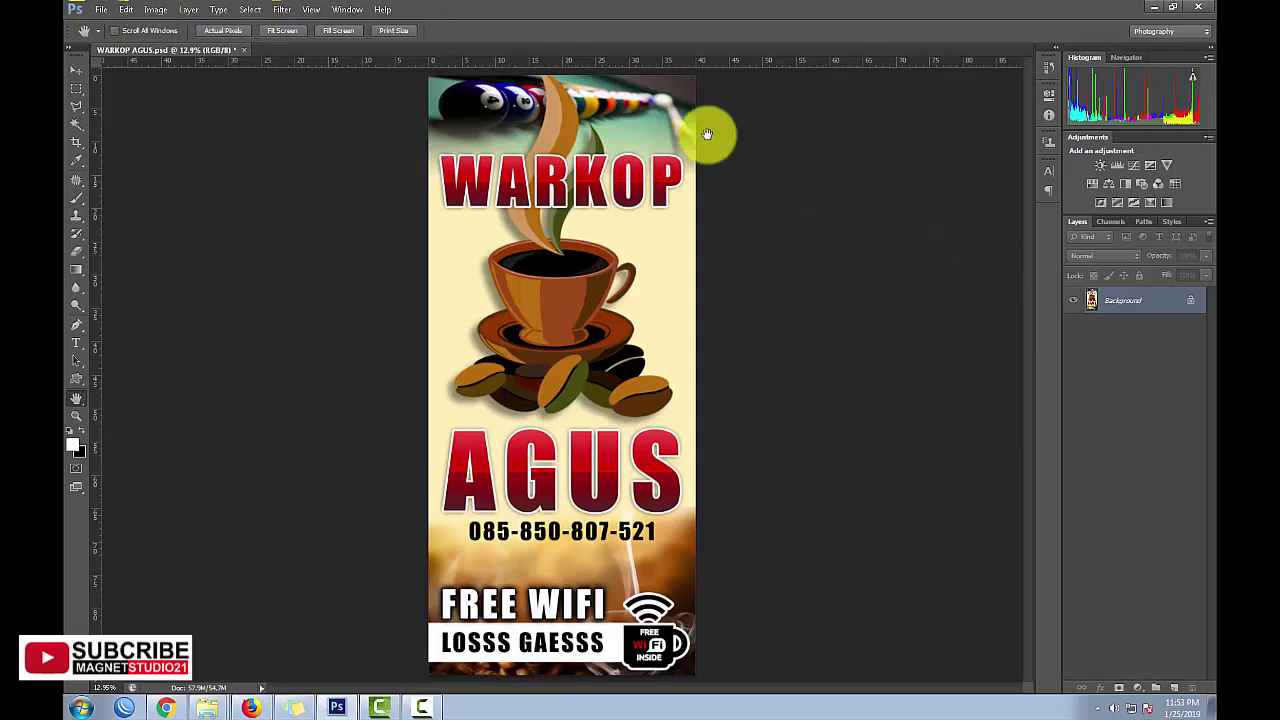
pyautogui.doubleClick(1168, 299)
pyautogui.press('Return')
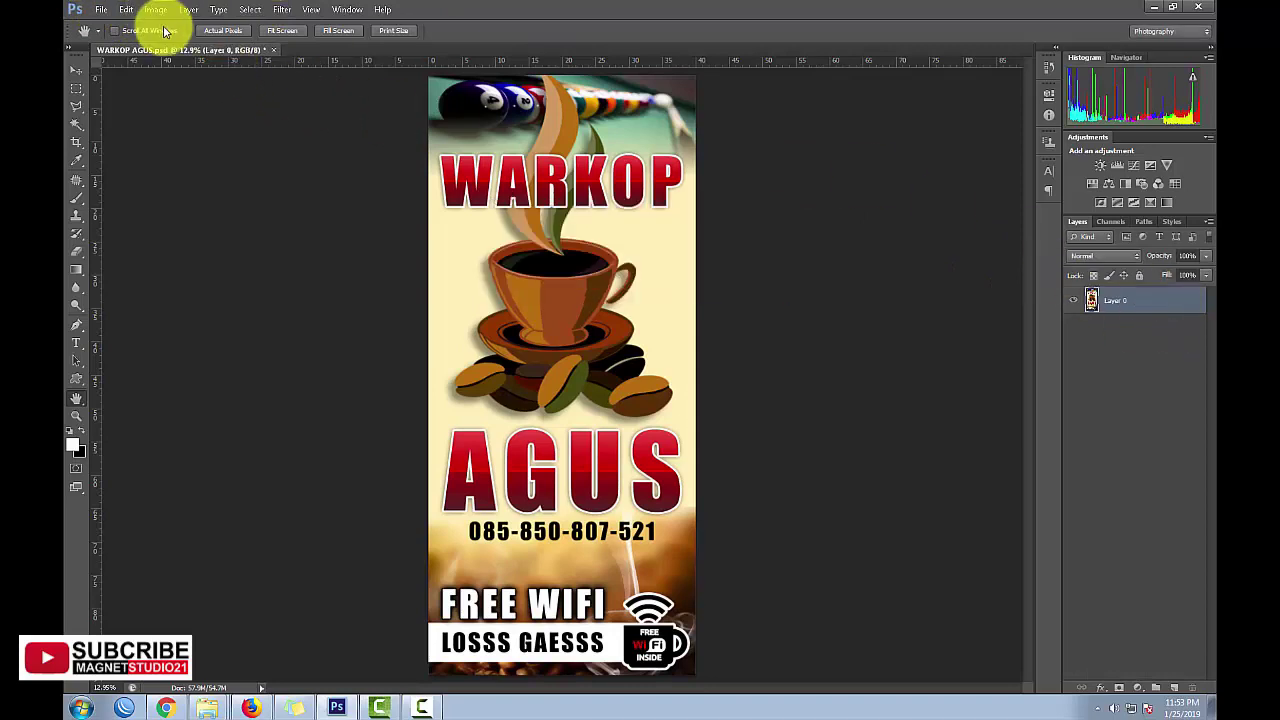
# Step: Enlarge the canvas to 100 × 100 cm
pyautogui.click(155, 10)
pyautogui.click(198, 120)
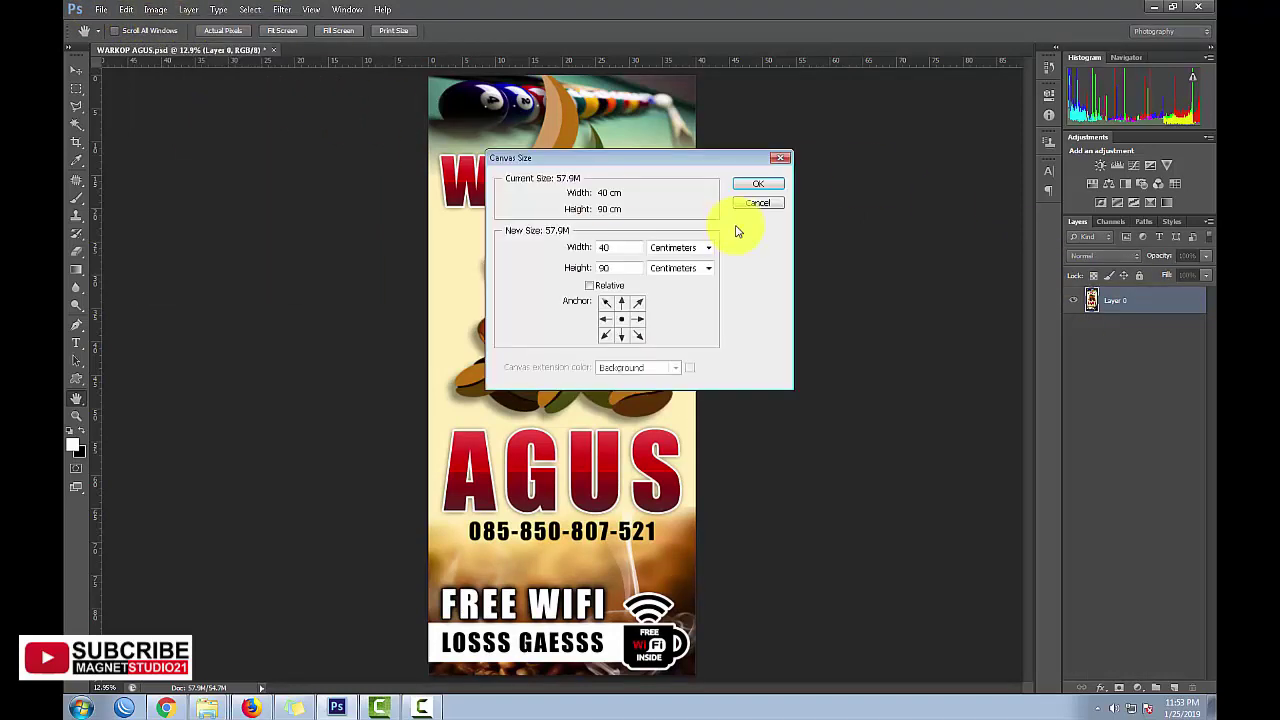
pyautogui.click(755, 204)
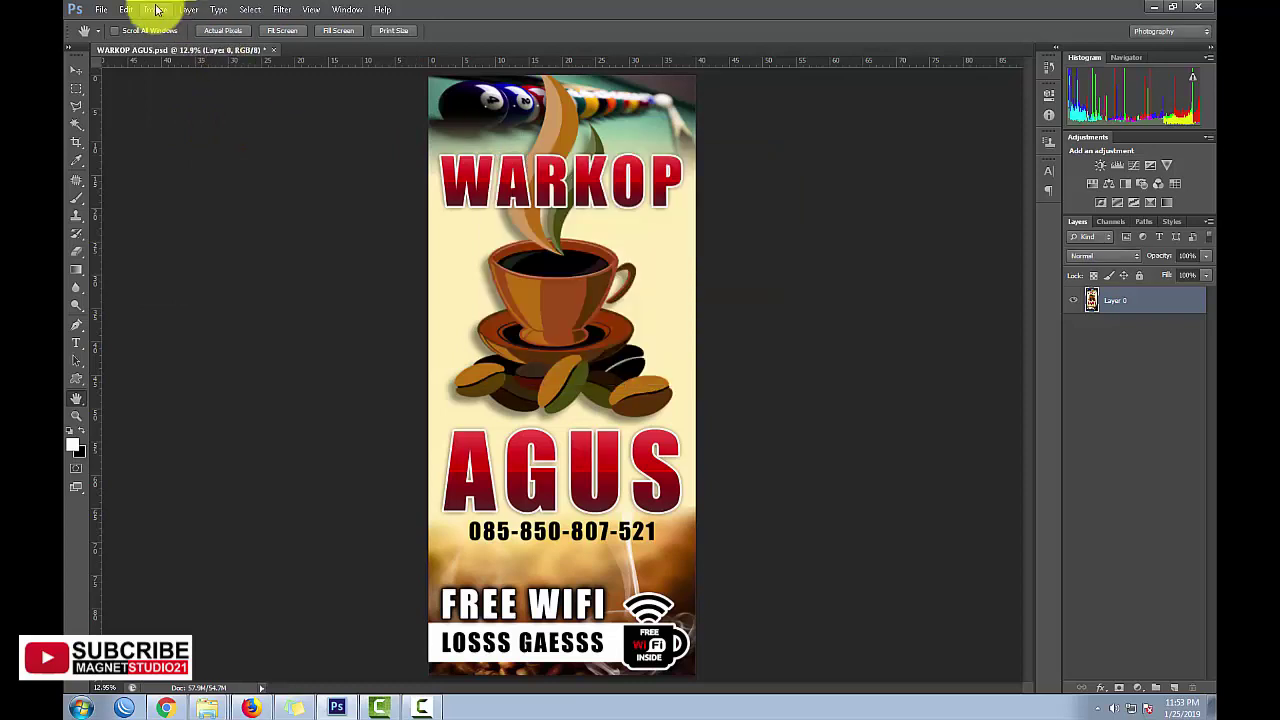
pyautogui.click(155, 10)
pyautogui.click(194, 121)
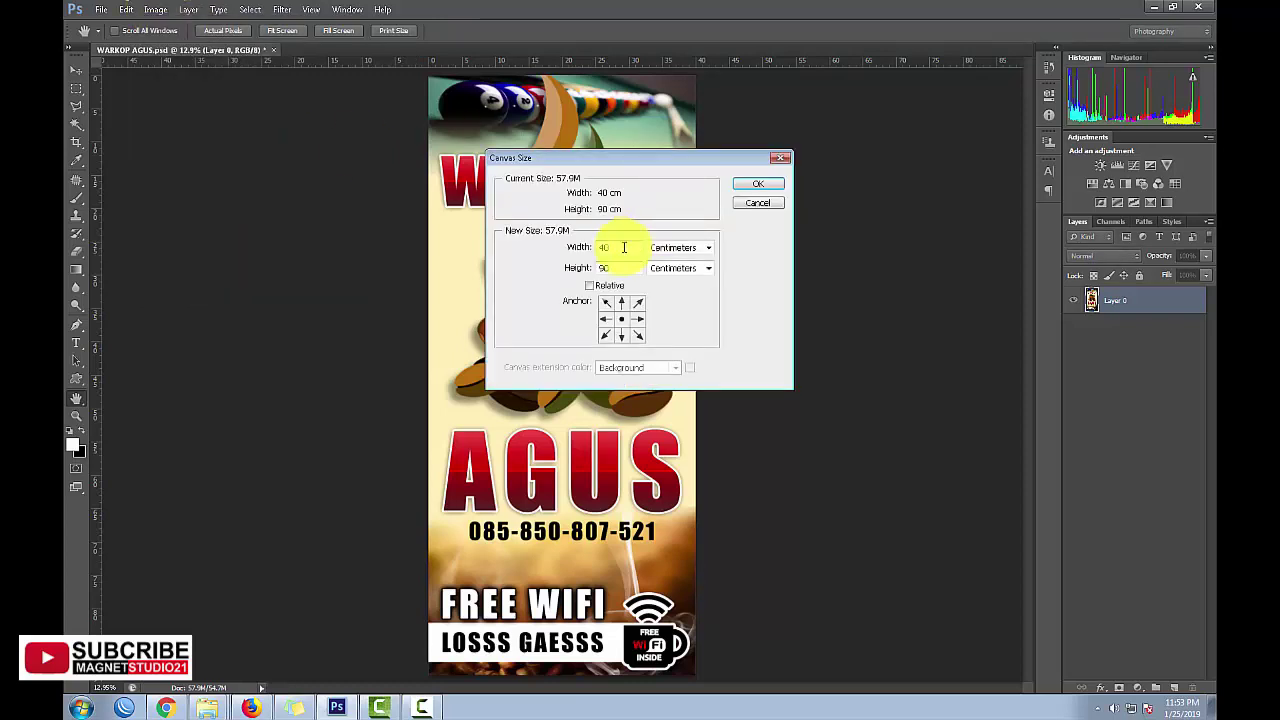
pyautogui.write('100')
pyautogui.press('Tab')
pyautogui.press('Tab')
pyautogui.write('100')
pyautogui.press('Return')
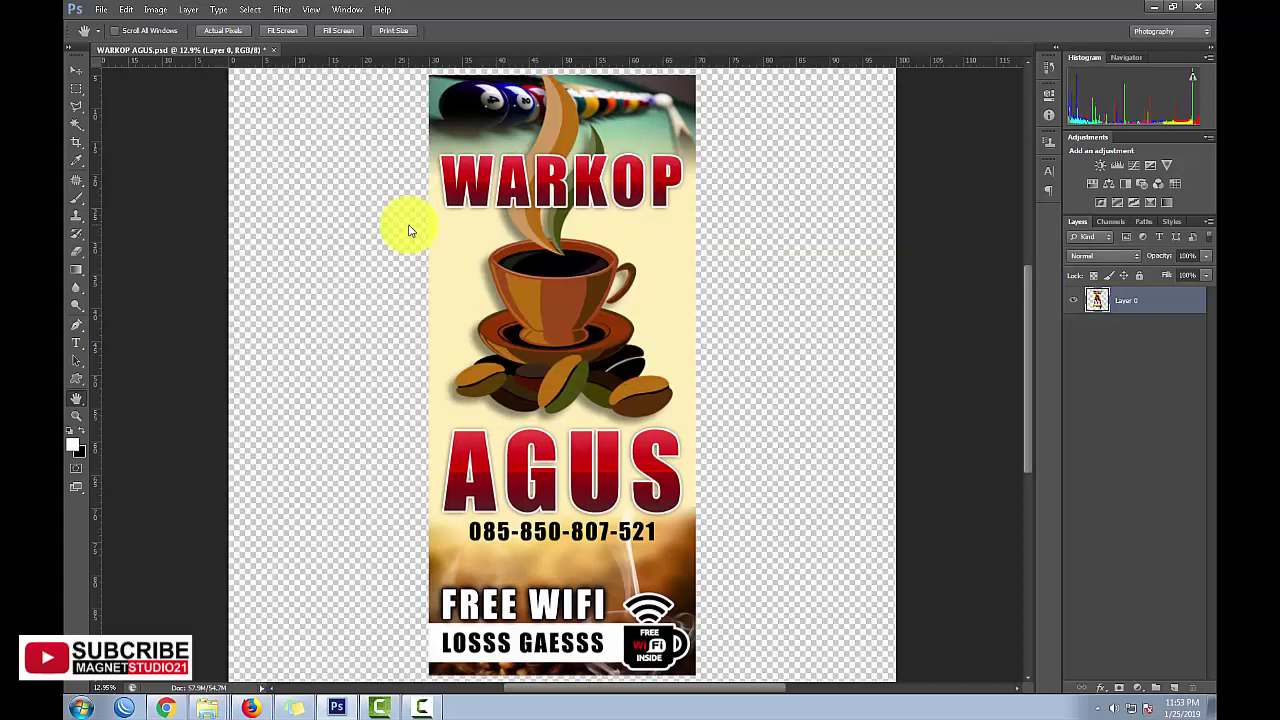
# Step: Duplicate the banner to the right, shift the original to the left edge, and add Layer 1 below
pyautogui.doubleClick(76, 400)
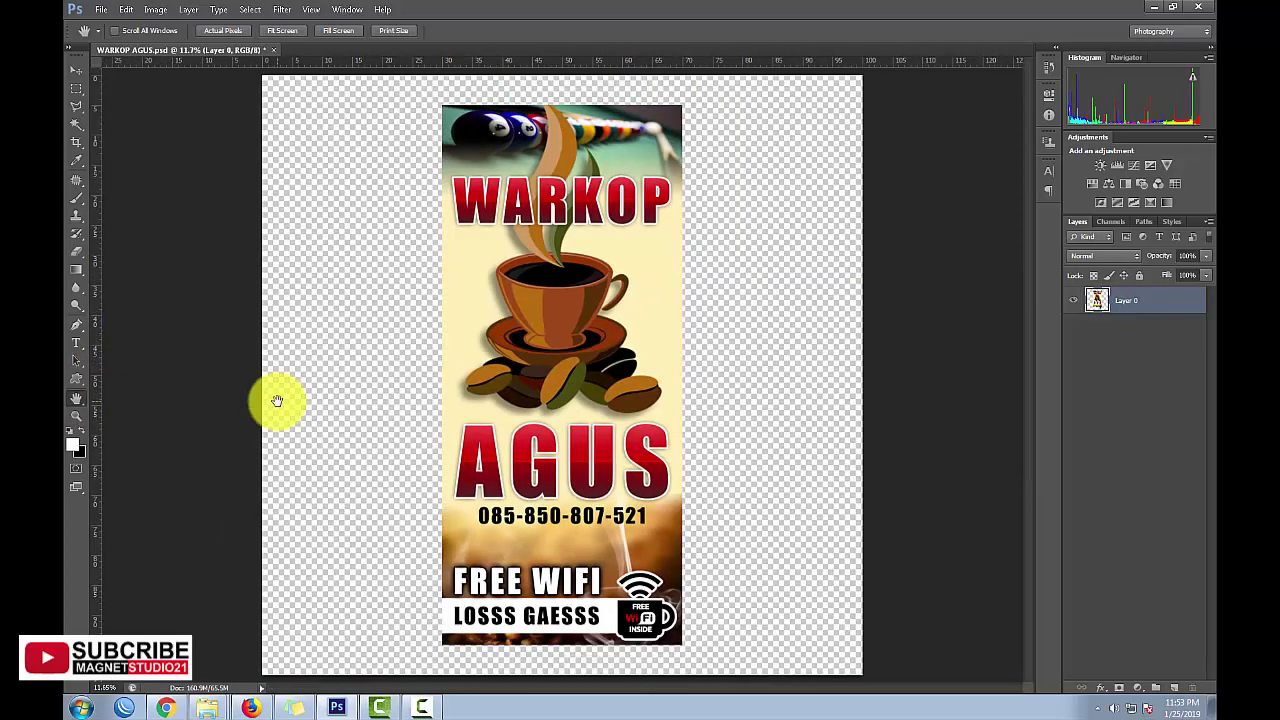
pyautogui.press('v')
pyautogui.moveTo(500, 371)
pyautogui.mouseDown()
pyautogui.moveTo(417, 343)
pyautogui.moveTo(369, 356)
pyautogui.moveTo(709, 351)
pyautogui.mouseUp()
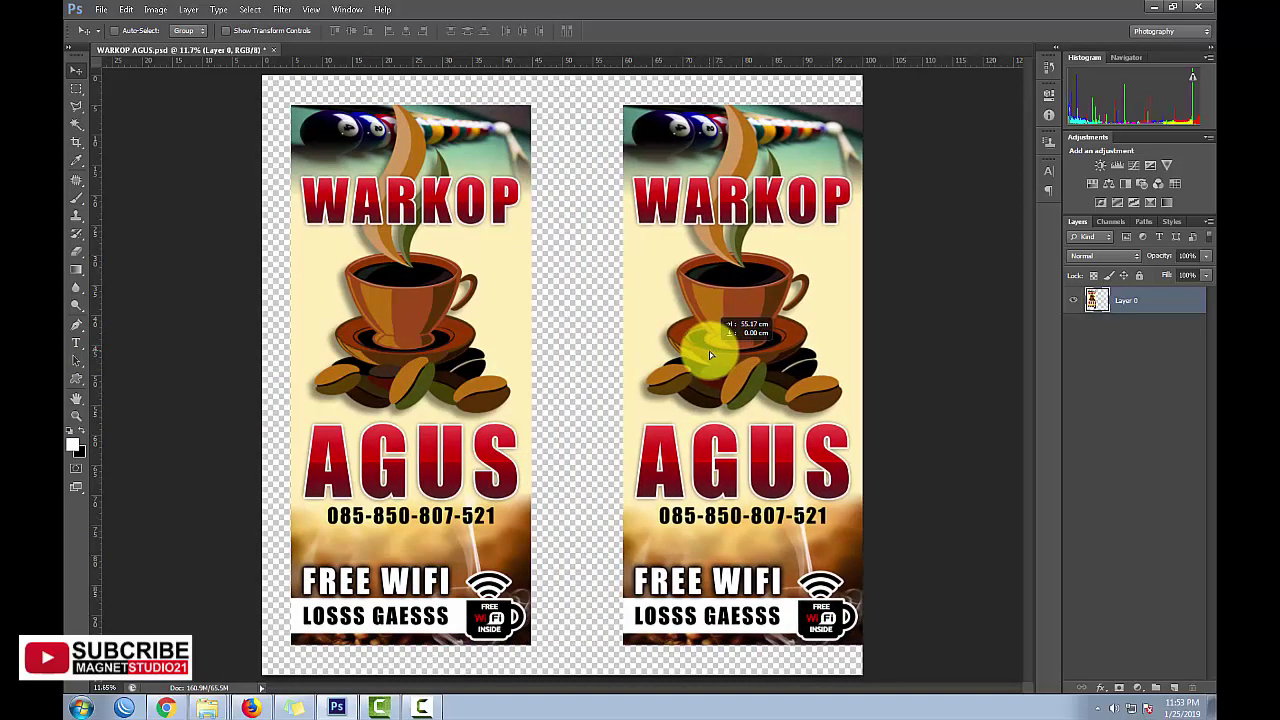
pyautogui.moveTo(437, 347); pyautogui.dragTo(409, 345)
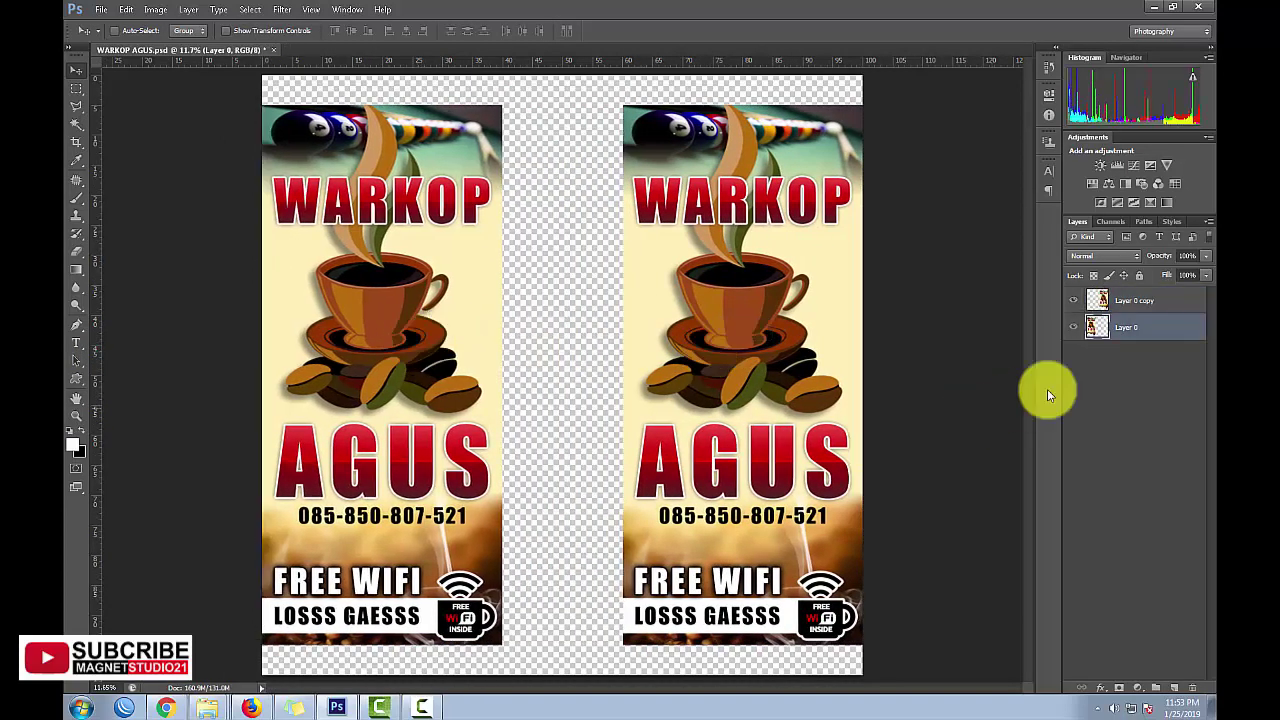
pyautogui.click(1174, 688)
pyautogui.moveTo(1127, 327); pyautogui.dragTo(1140, 387)
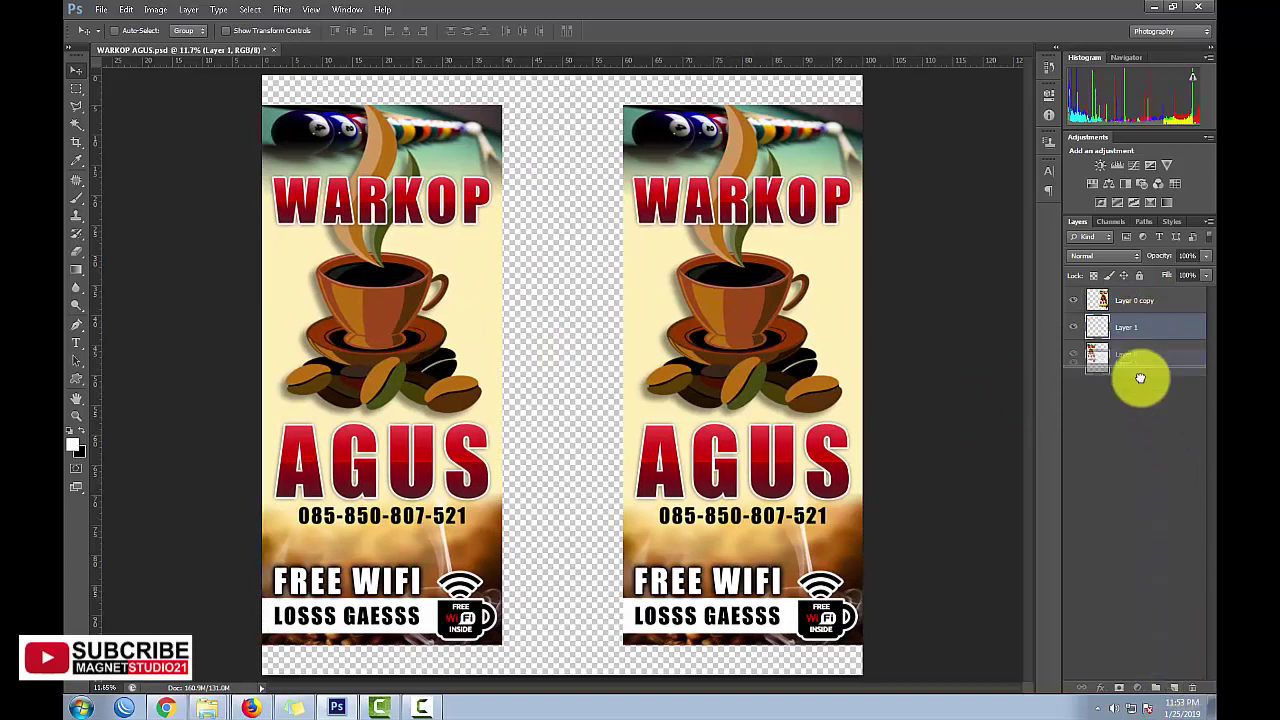